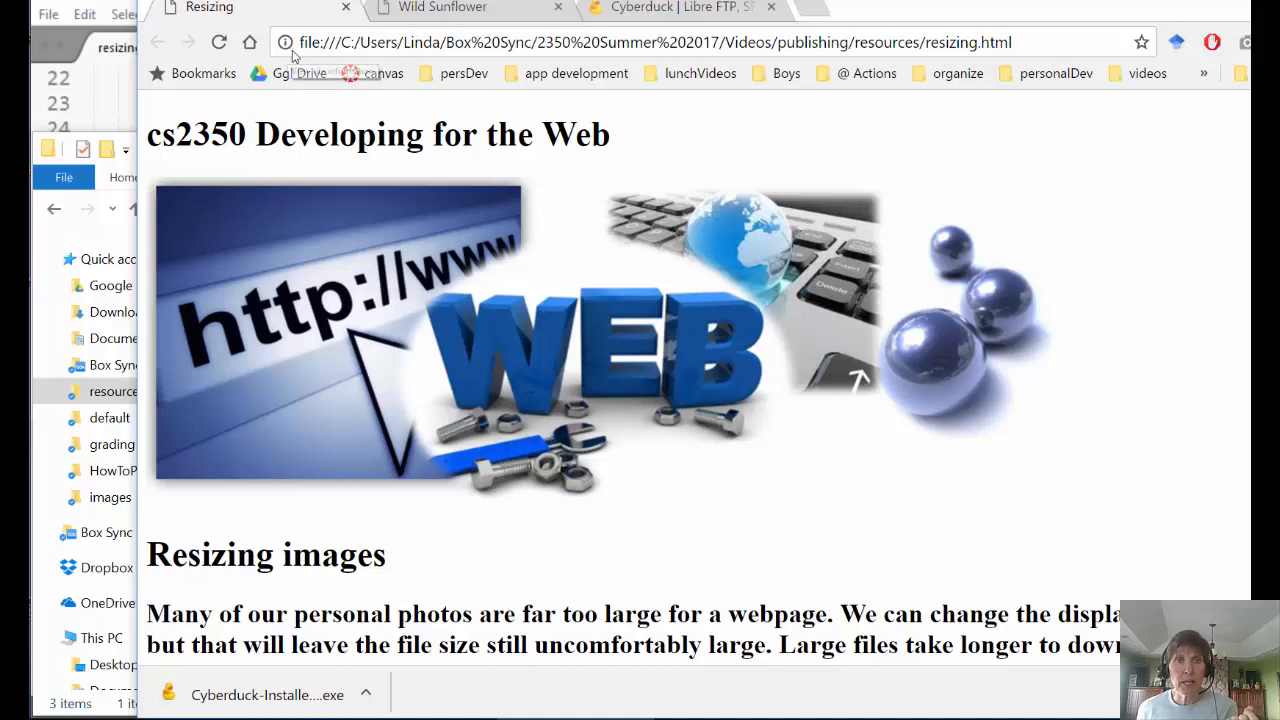
- Review the local Wild Sunflower and Resizing pages and the resources folder, then show cyberduck.io
left_click(421, 12)
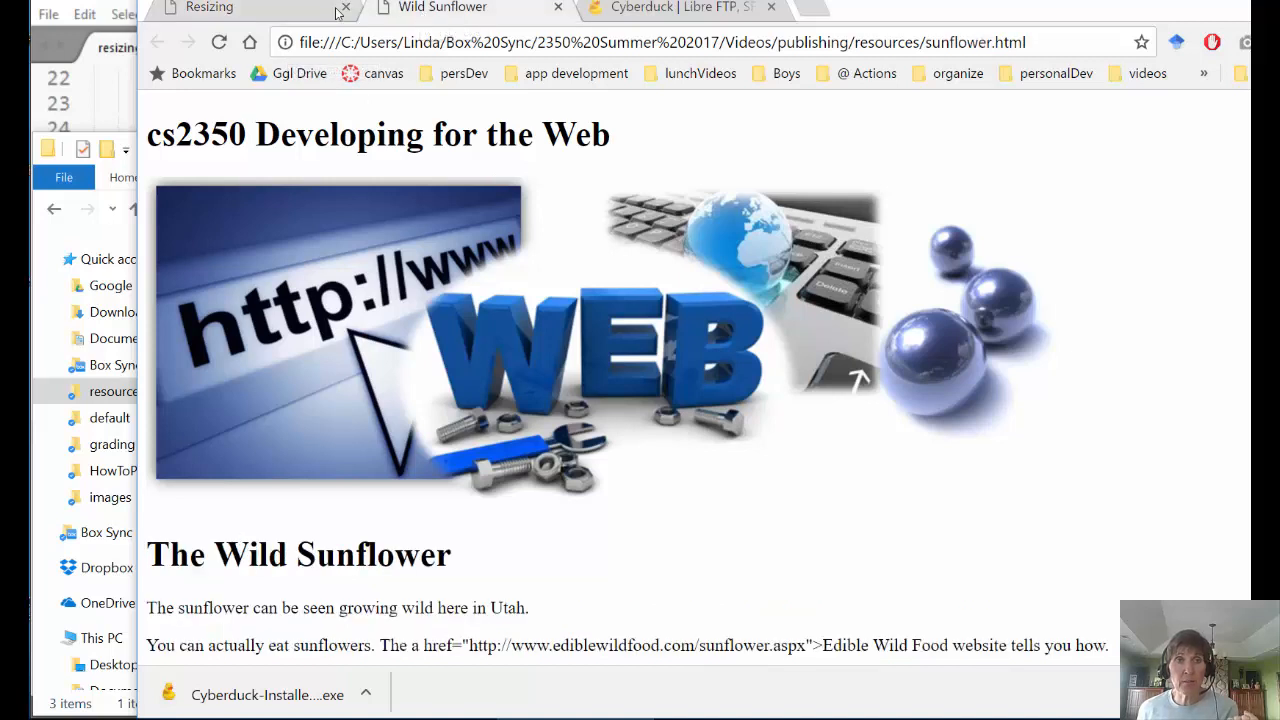
left_click(253, 12)
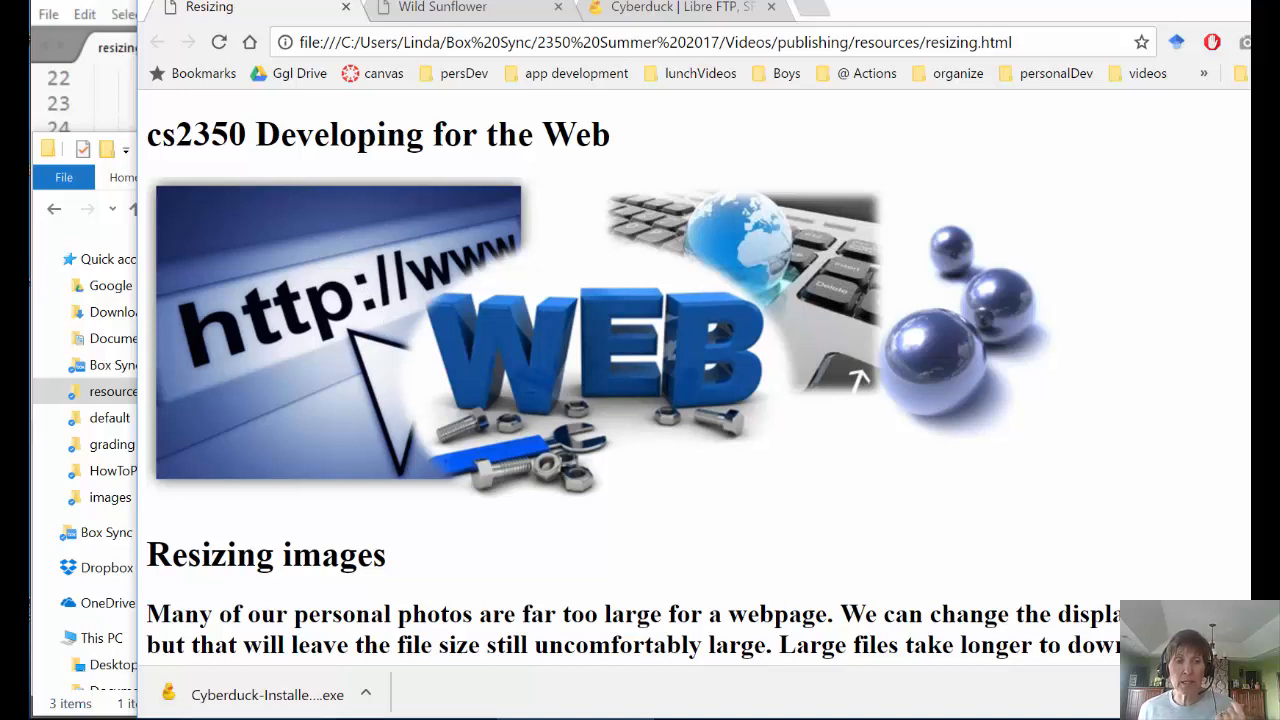
mouse_move(258, 718)
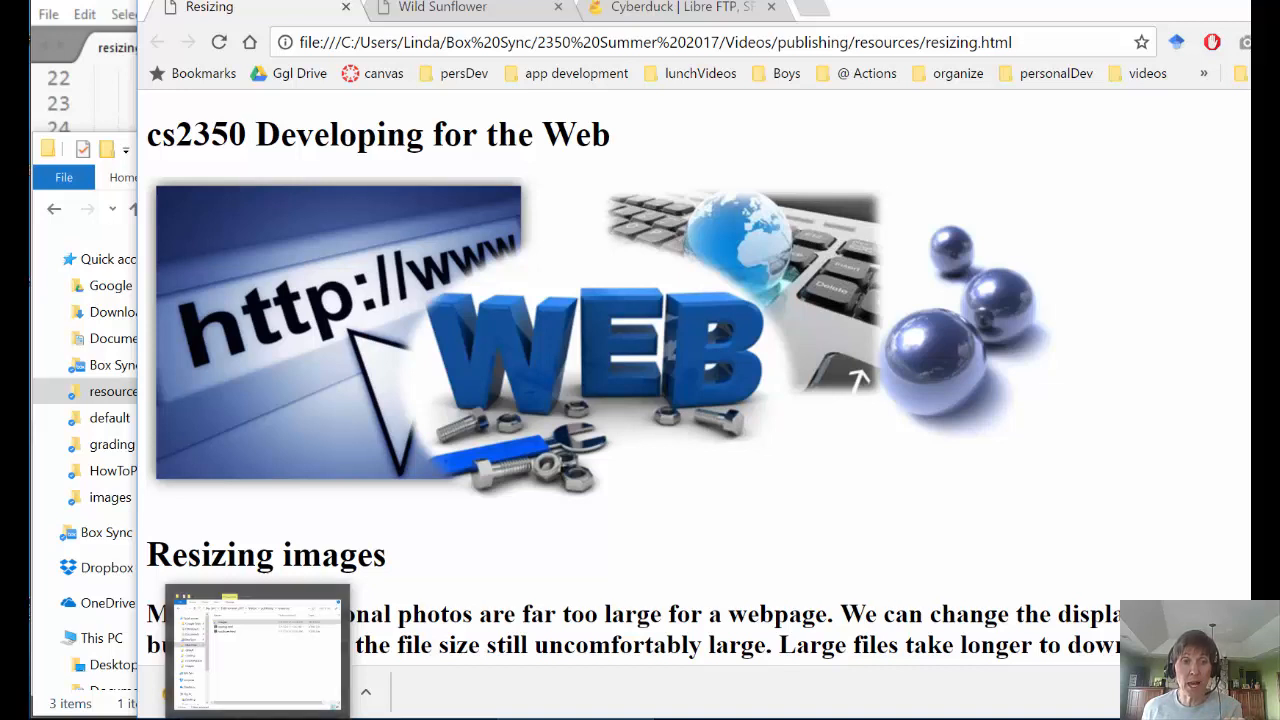
mouse_move(352, 711)
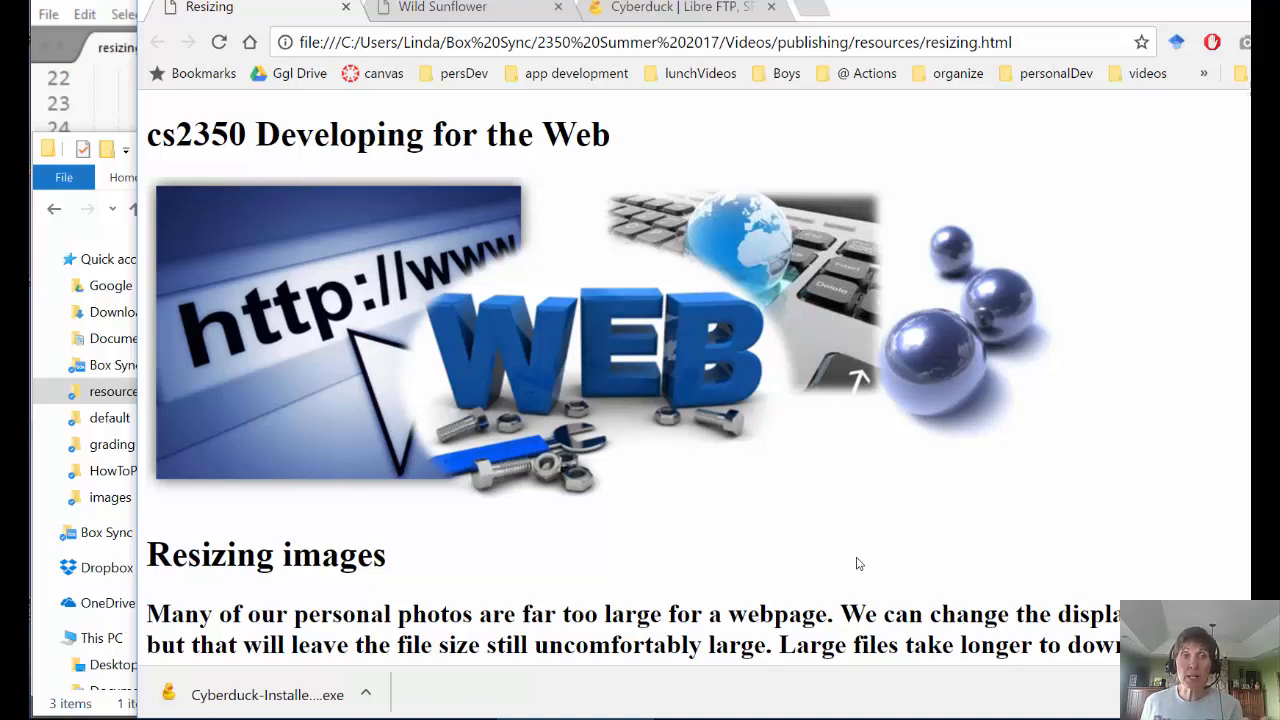
left_click(220, 719)
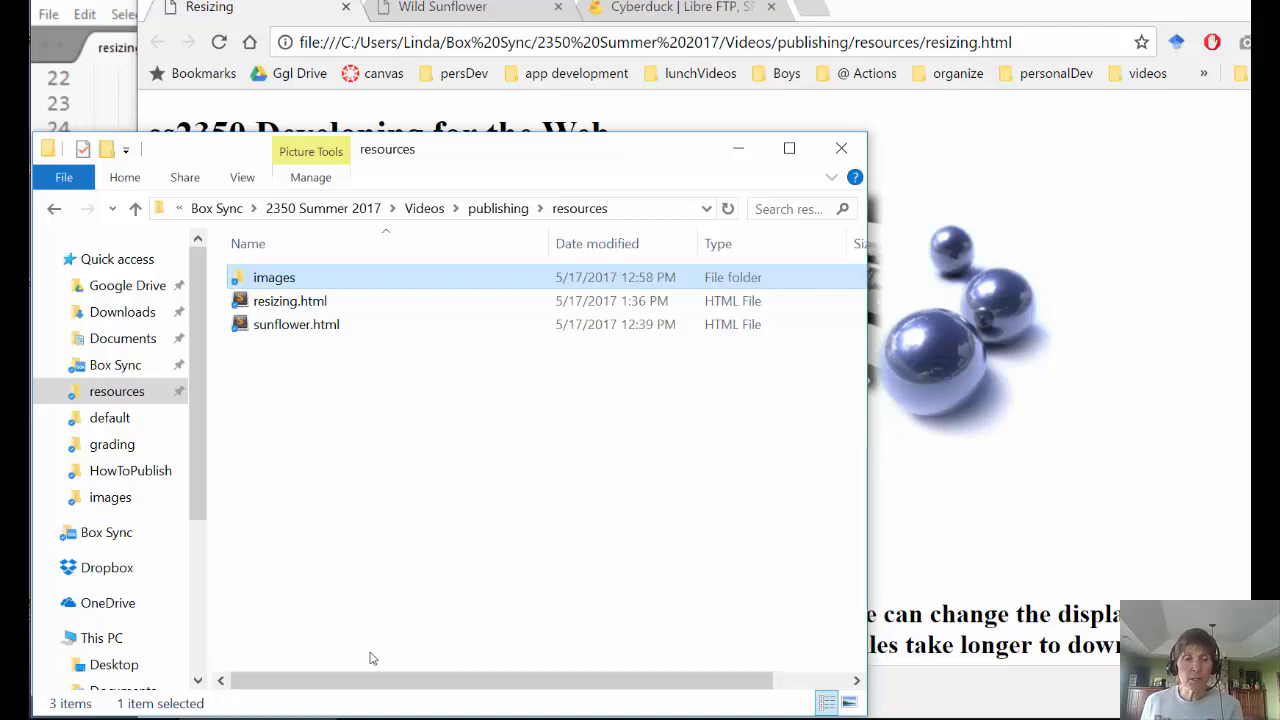
left_click(630, 8)
left_click(630, 8)
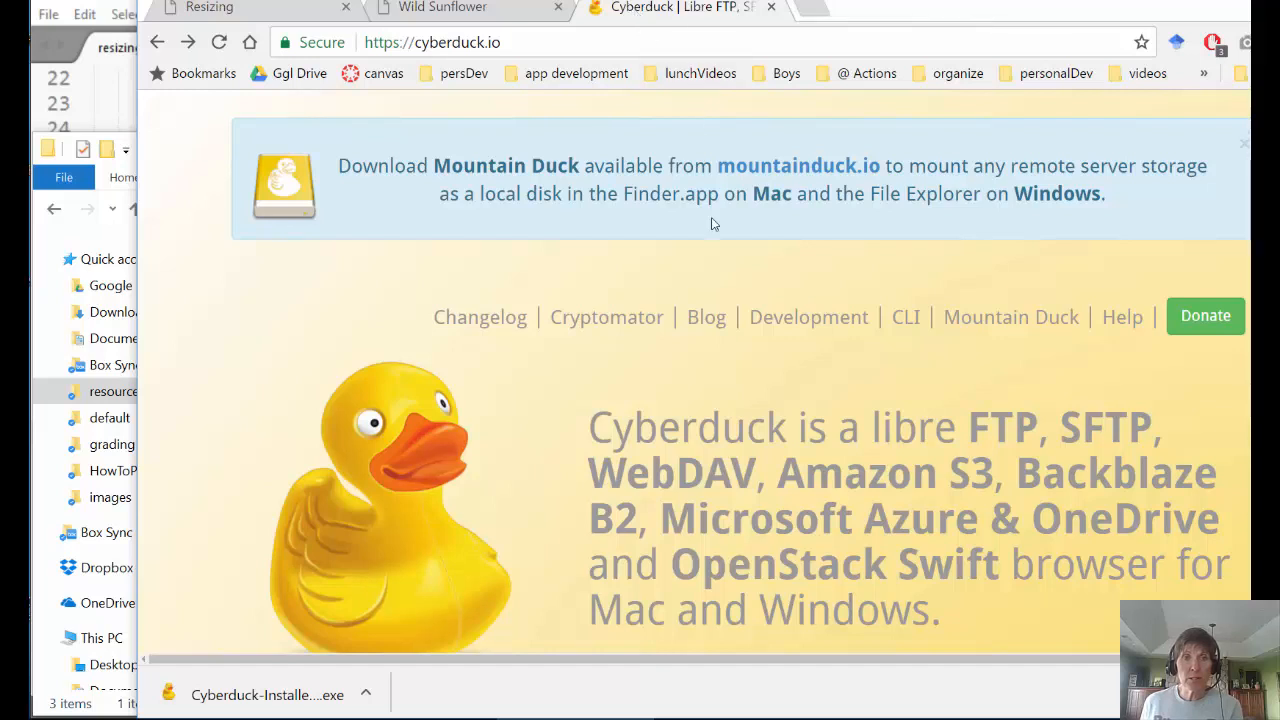
- Browse the cyberduck.io homepage and open its Changelog page
scroll(714, 262, "down", 1)
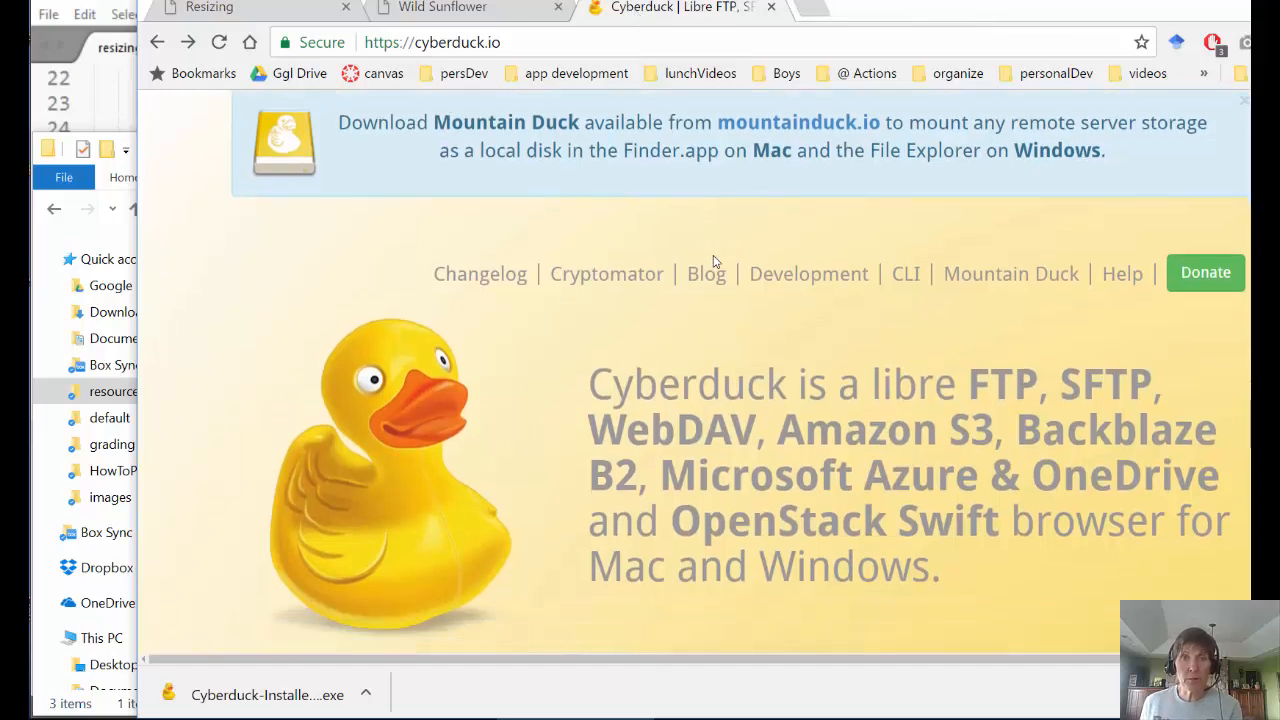
scroll(714, 260, "down", 2)
scroll(714, 260, "up", 3)
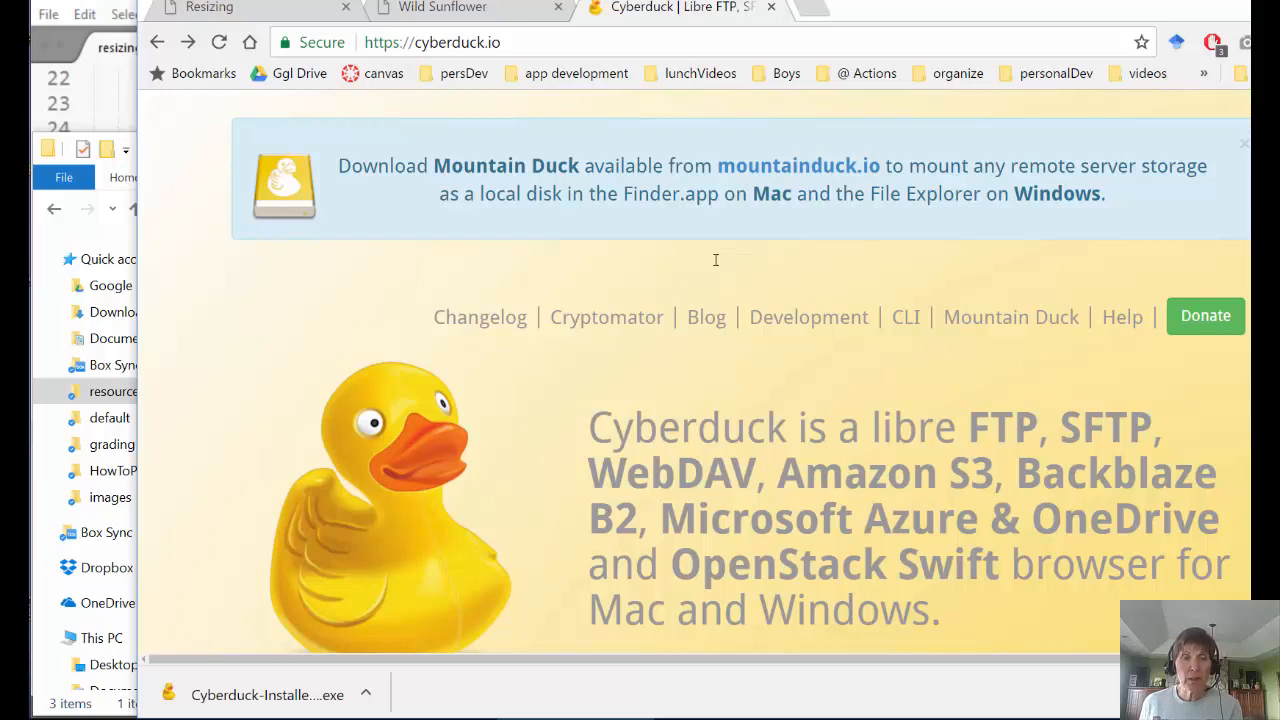
scroll(715, 260, "down", 5)
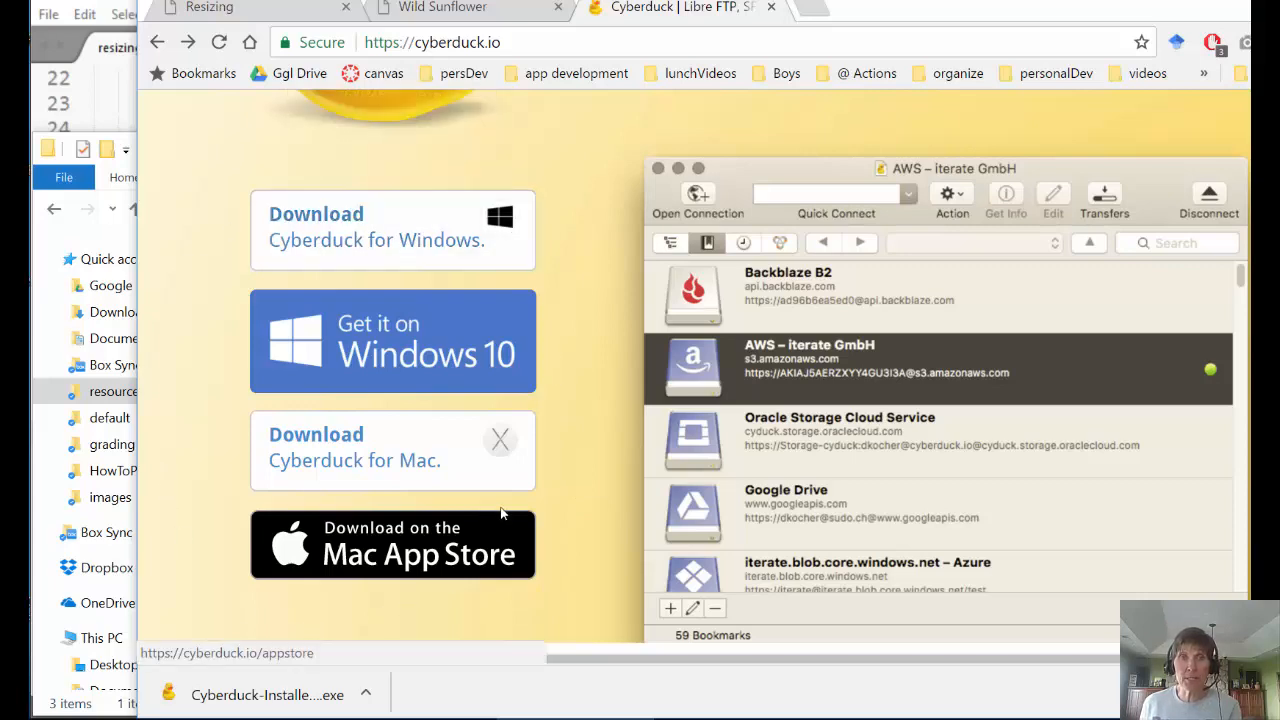
scroll(501, 512, "up", 1)
scroll(501, 512, "up", 4)
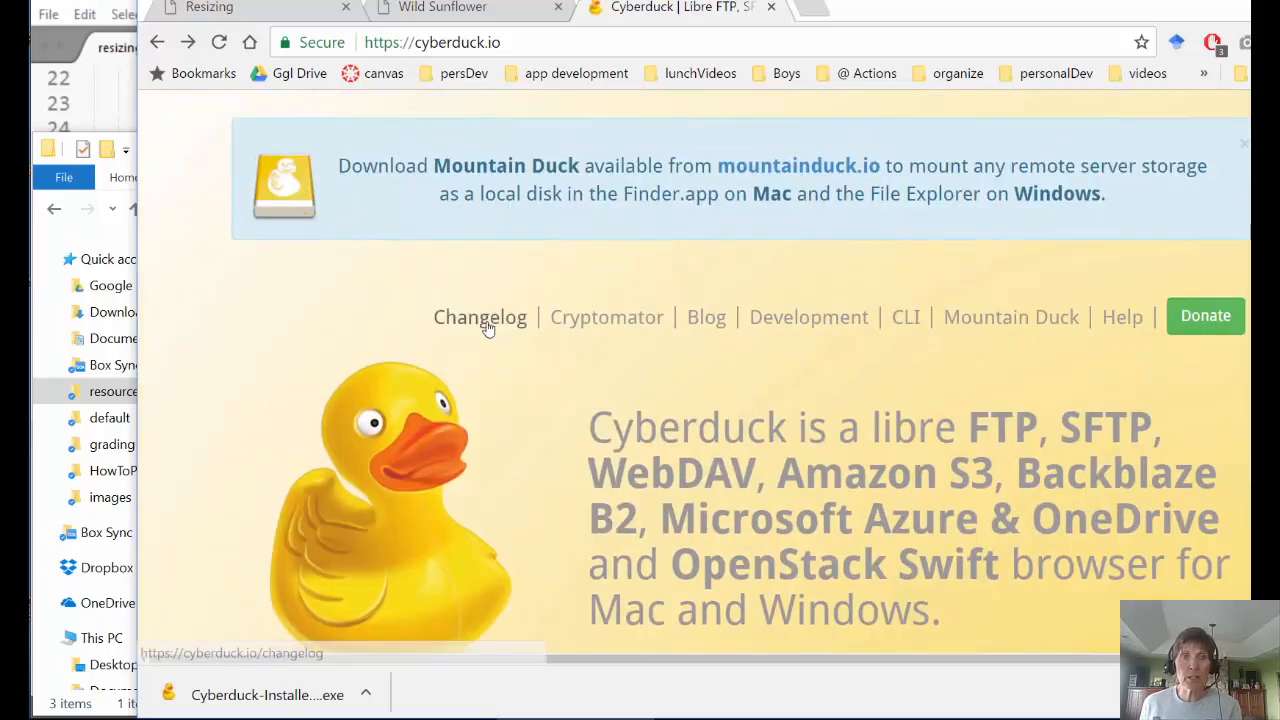
left_click(484, 322)
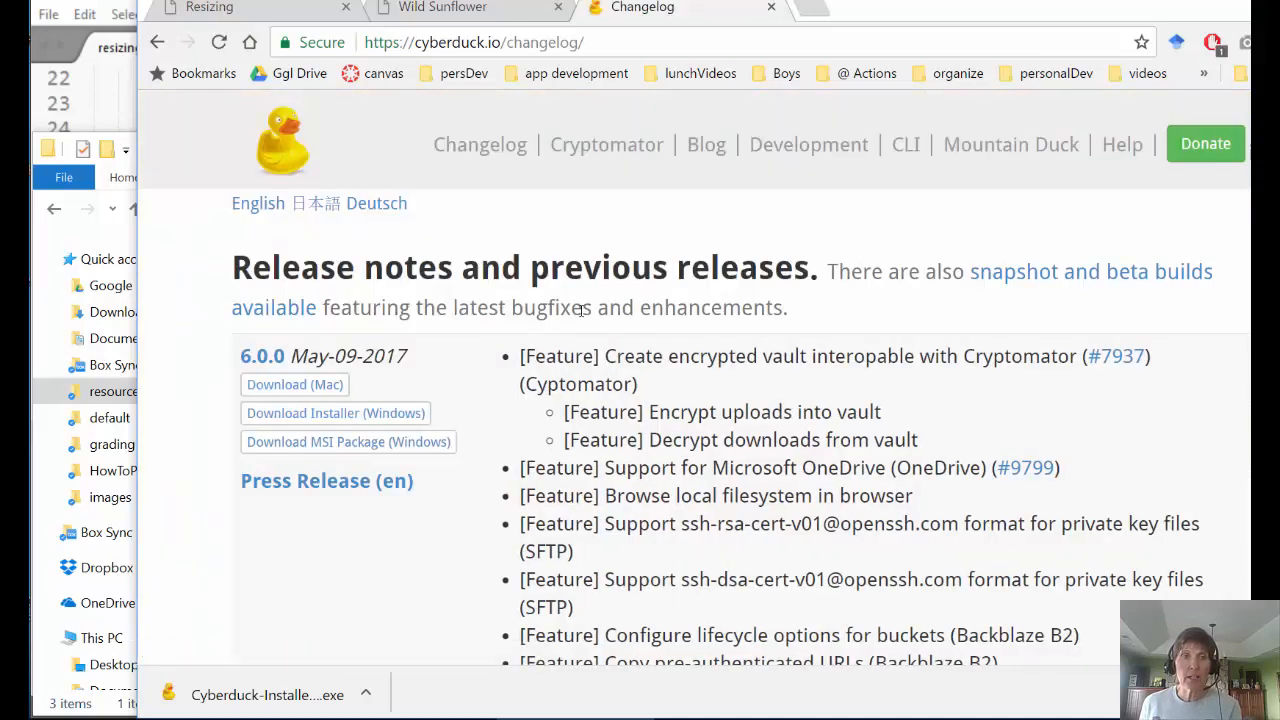
- Read through the 6.0.0, 5.4.4 and 5.4.3 release notes
scroll(580, 318, "down", 3)
scroll(580, 320, "down", 3)
scroll(580, 318, "up", 4)
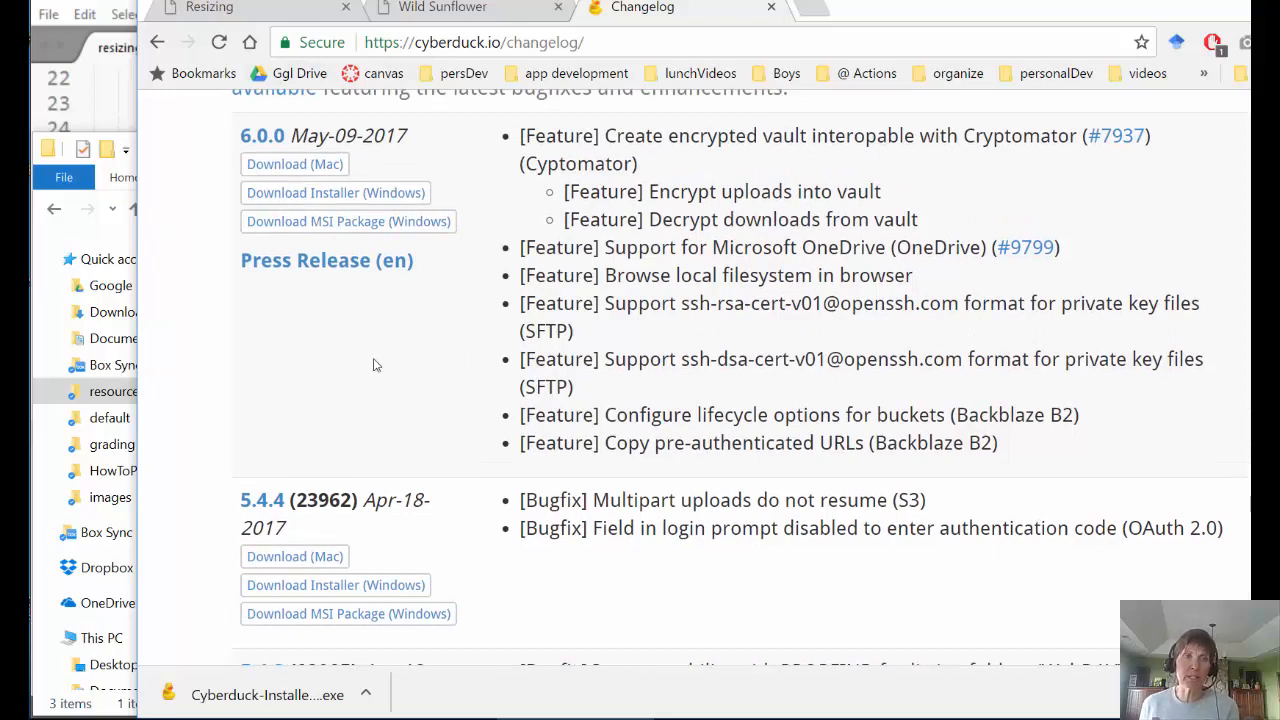
scroll(372, 395, "down", 2)
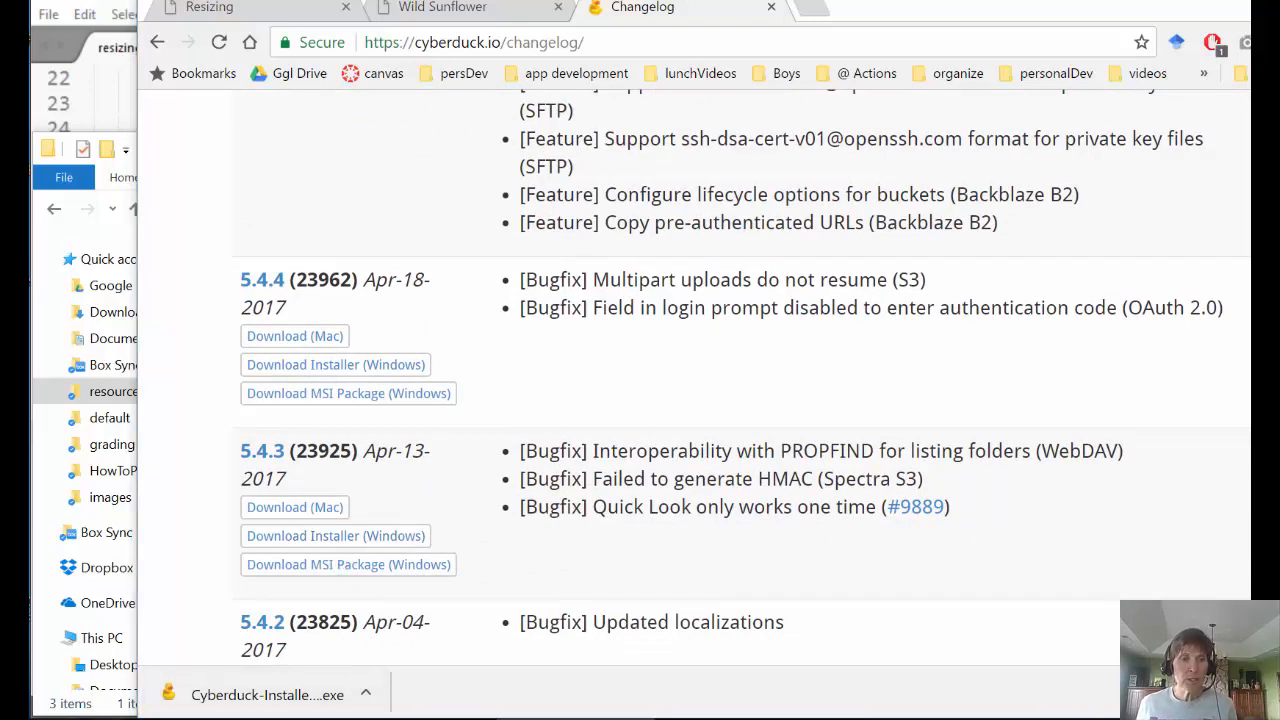
left_click(48, 719)
- Launch Cyberduck from a Start-menu search for 'cyber'
type("c")
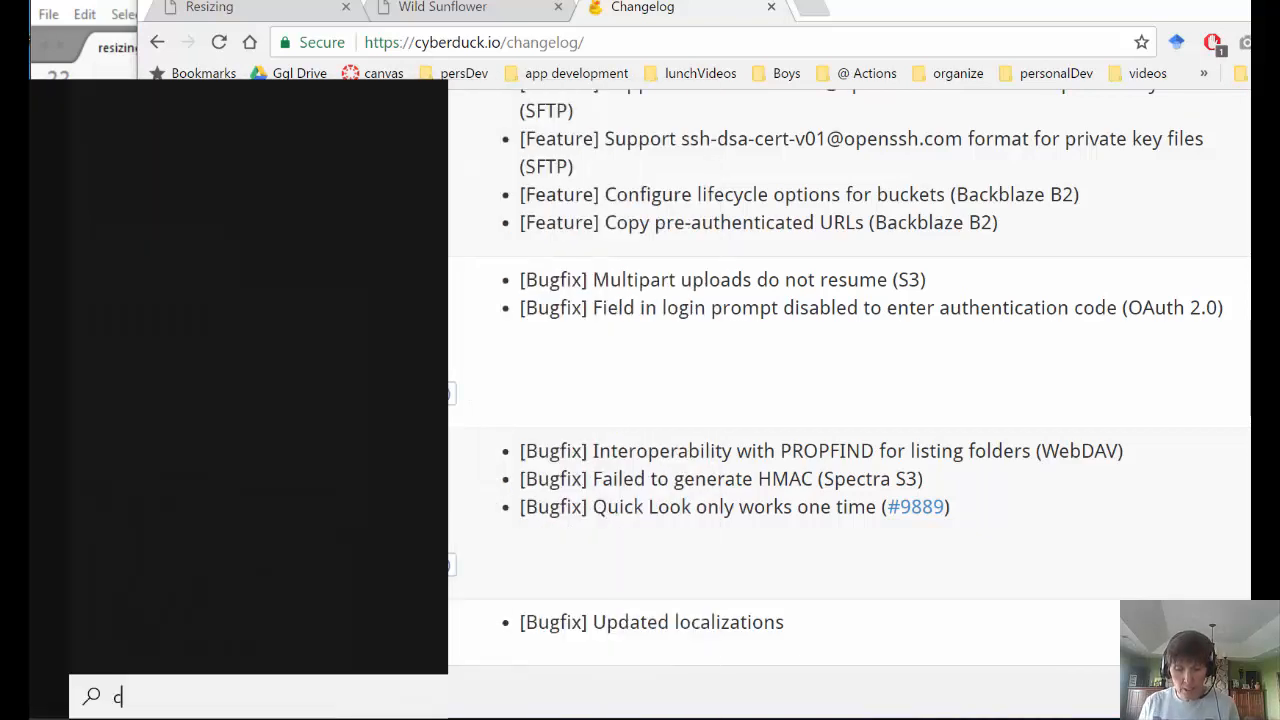
type("yber")
key("Return")
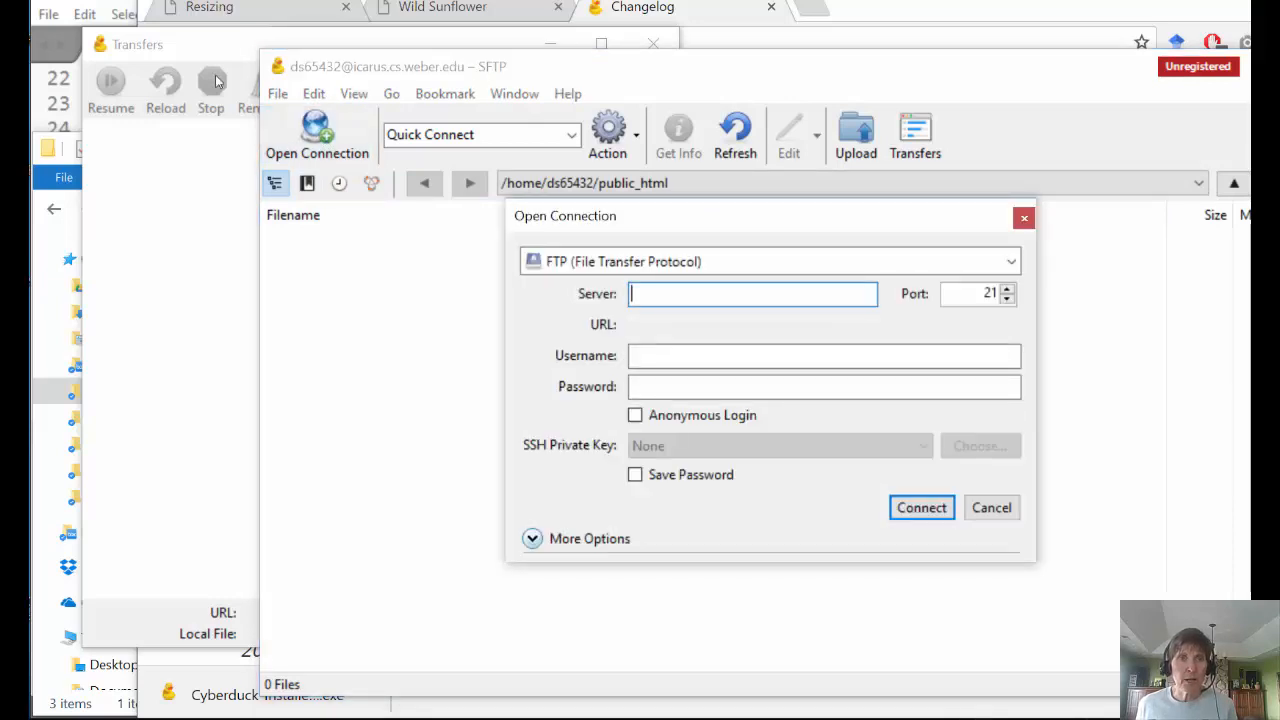
left_click(555, 268)
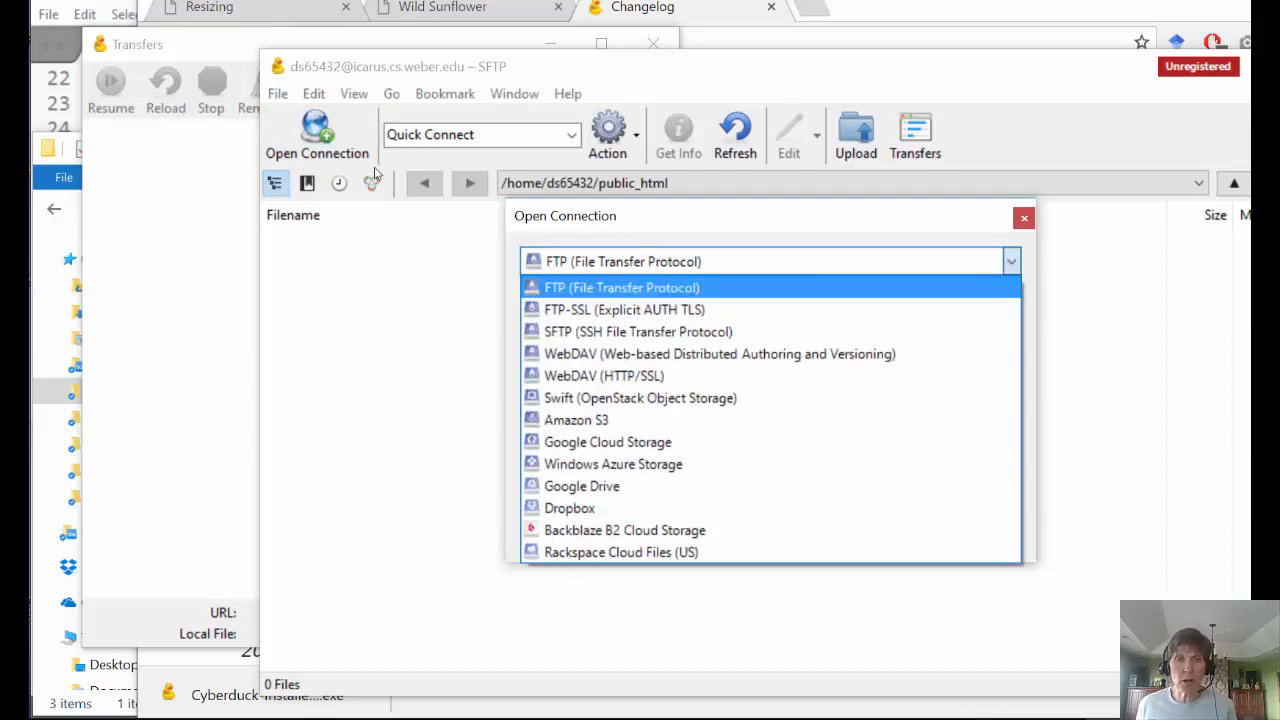
- Connect over SFTP port 22 to icarus.cs.weber.edu with the account's username and password
left_click(556, 340)
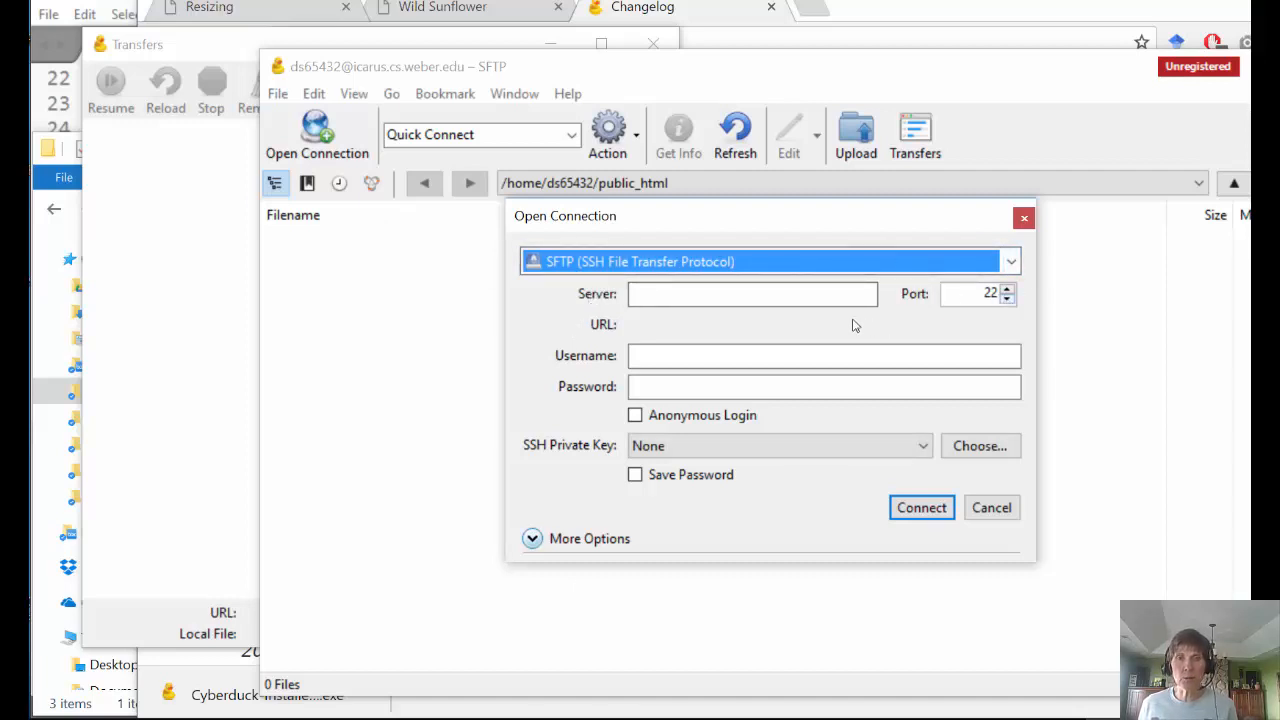
left_click(648, 292)
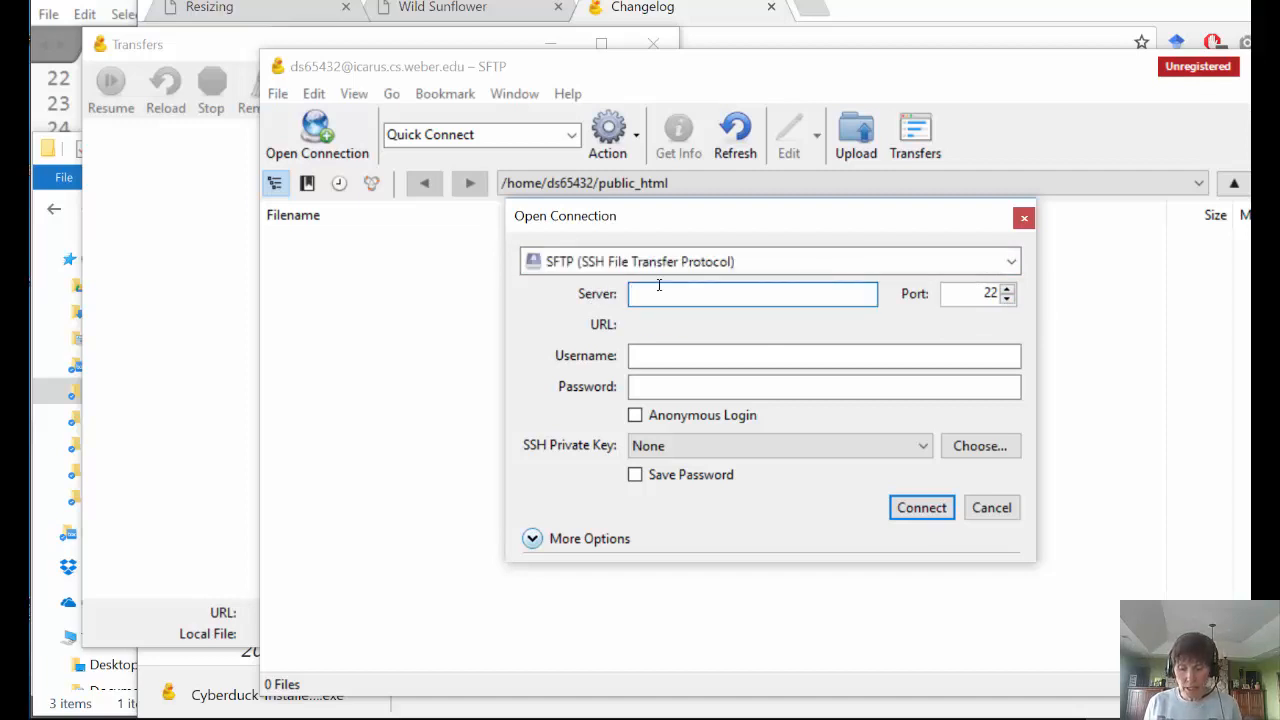
type("icarus.")
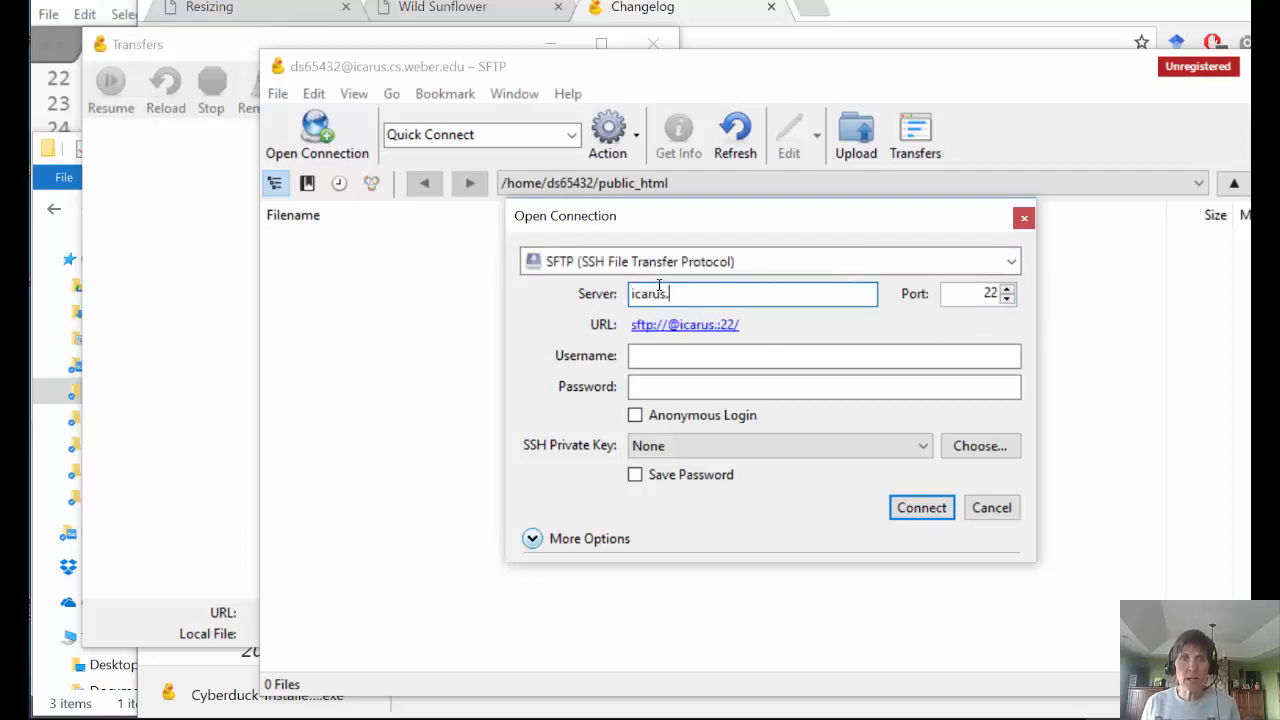
type("cs")
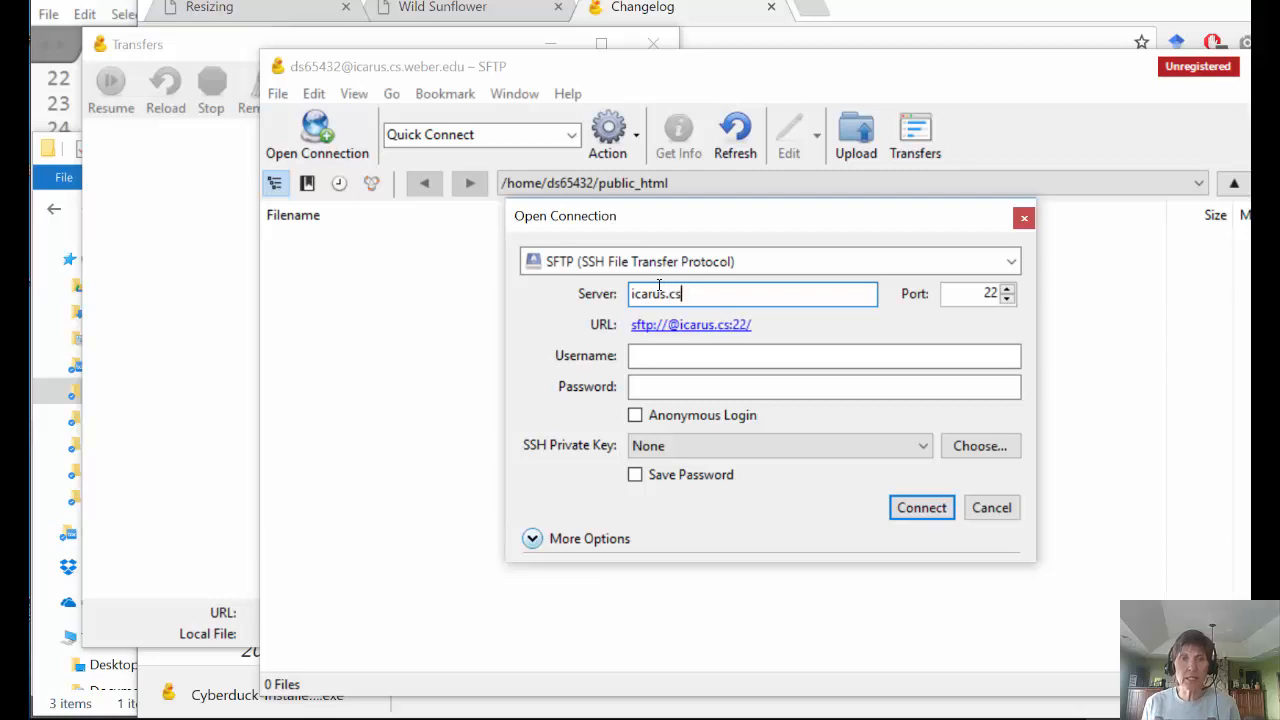
type(".weber.edu")
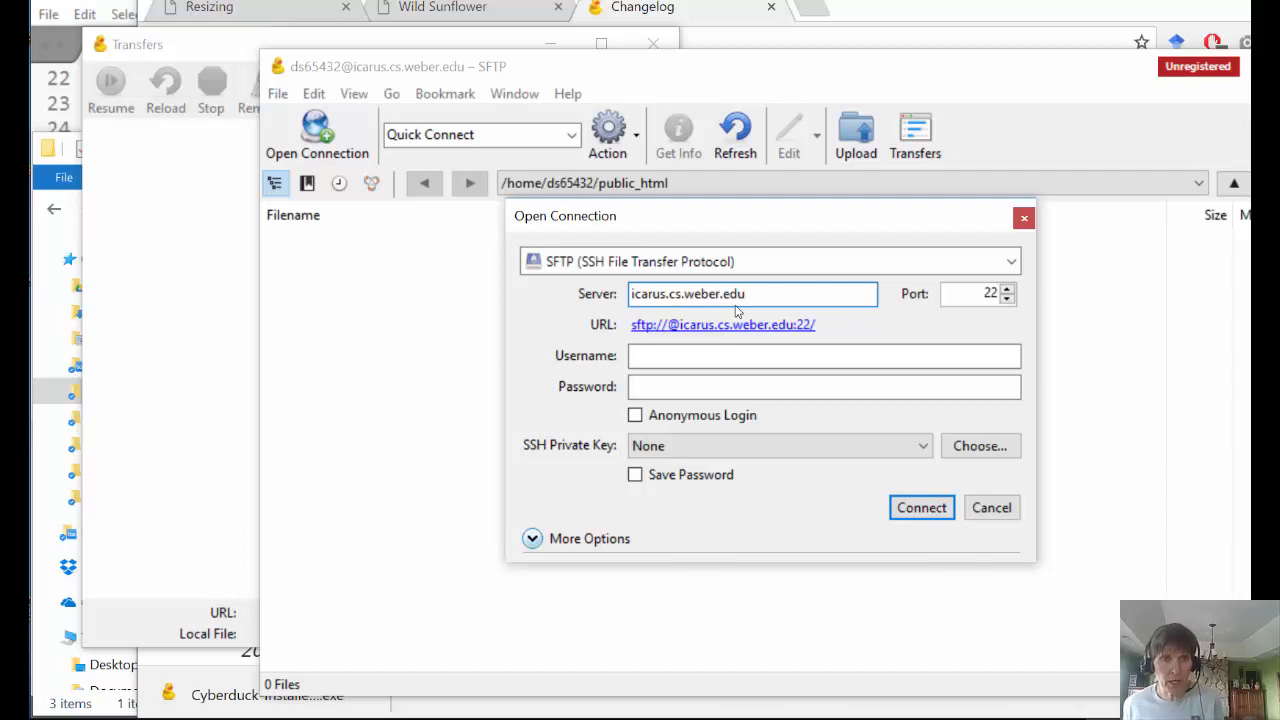
left_click(682, 358)
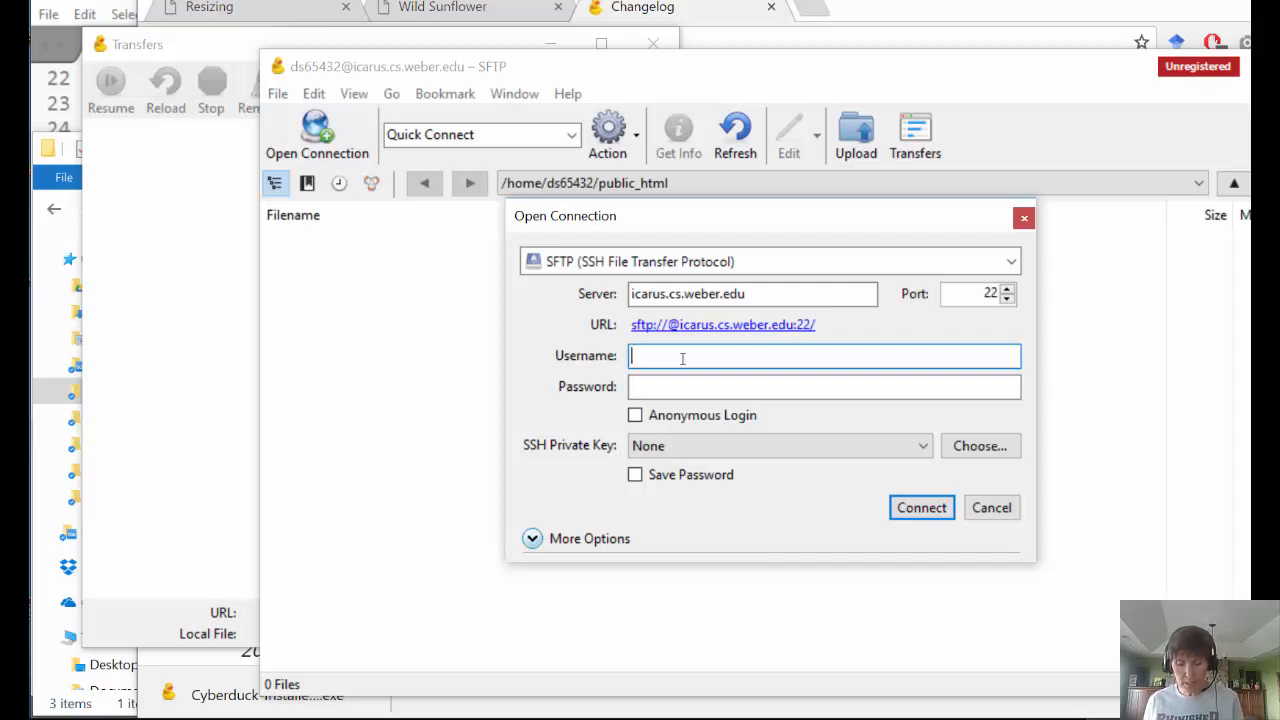
type("ds65432")
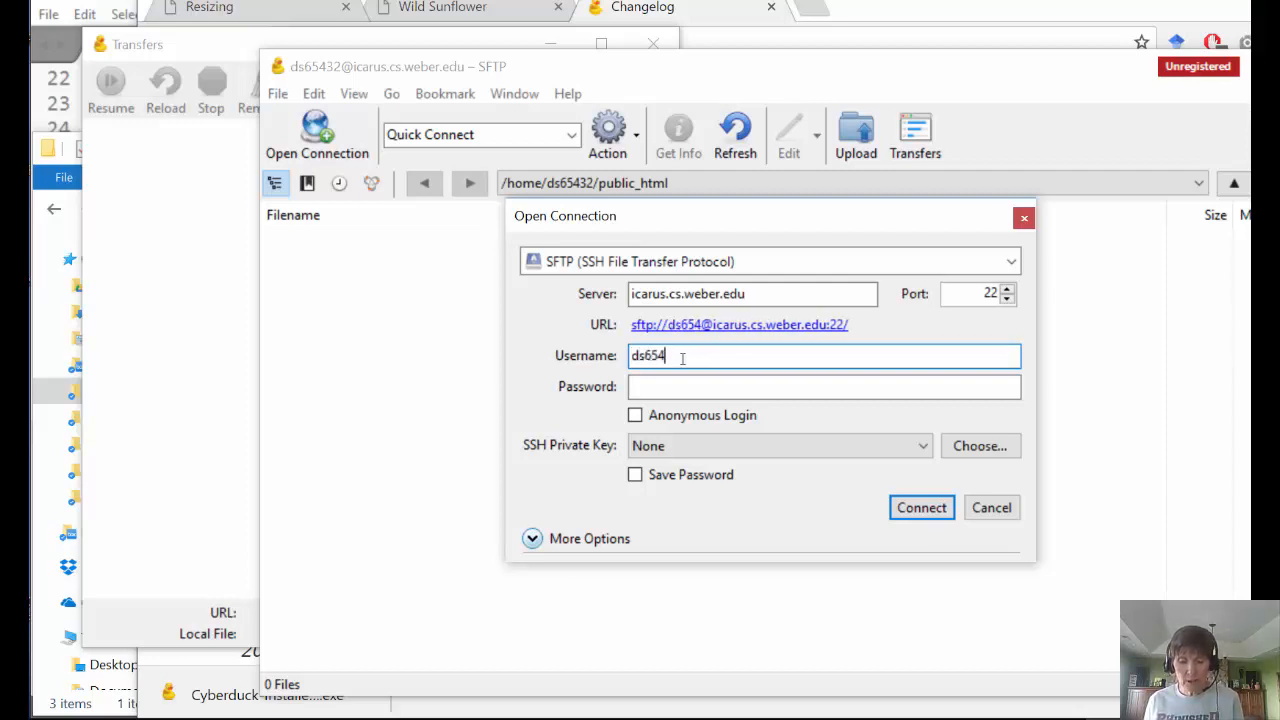
left_click(660, 383)
type("••••")
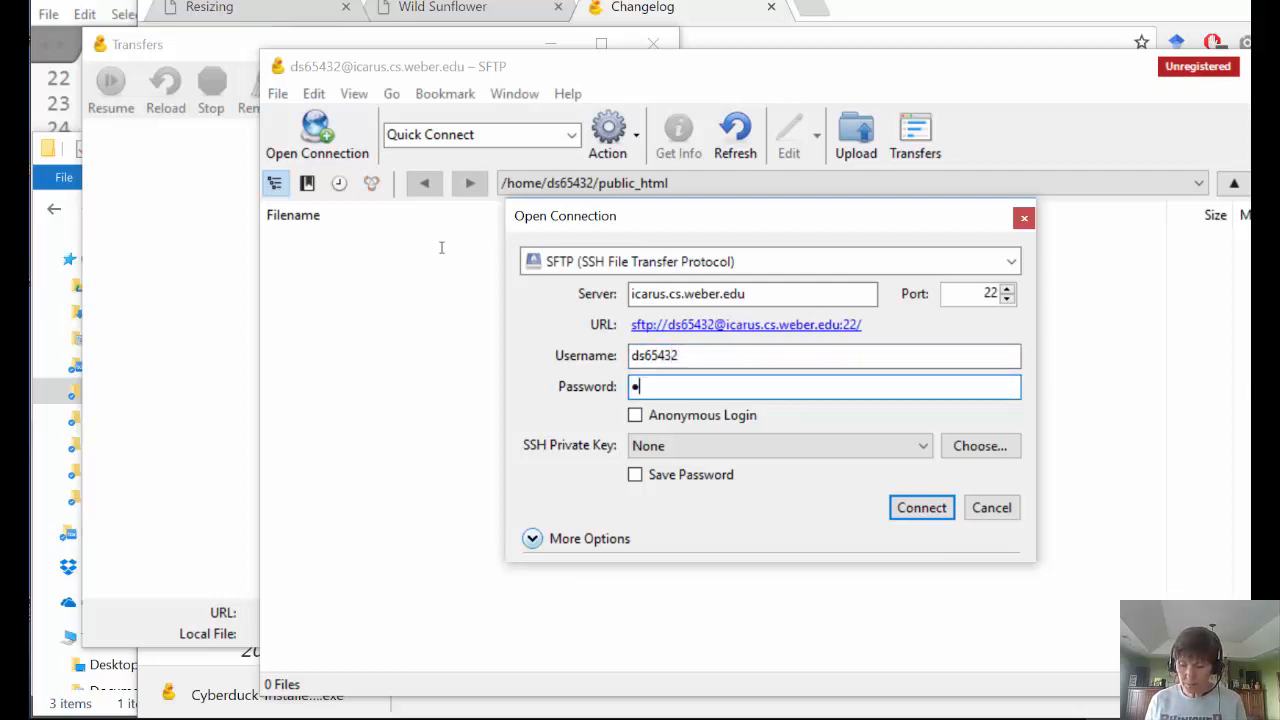
type("•••")
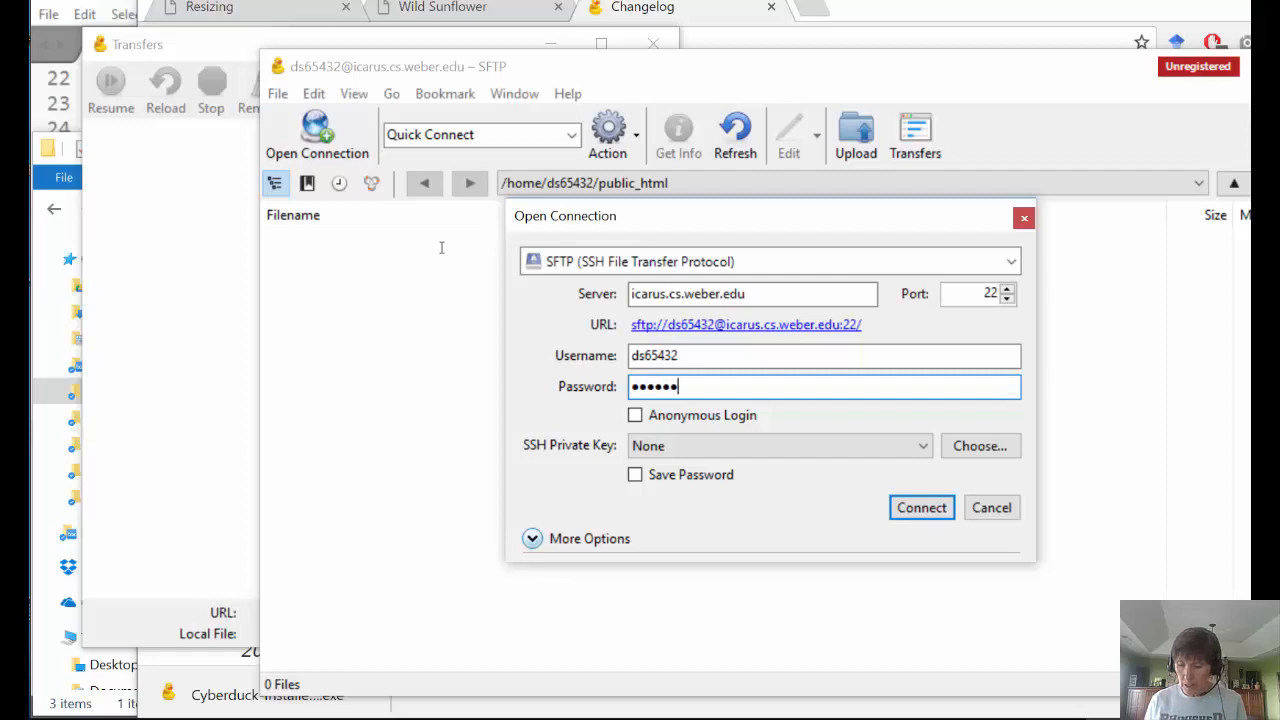
type("•")
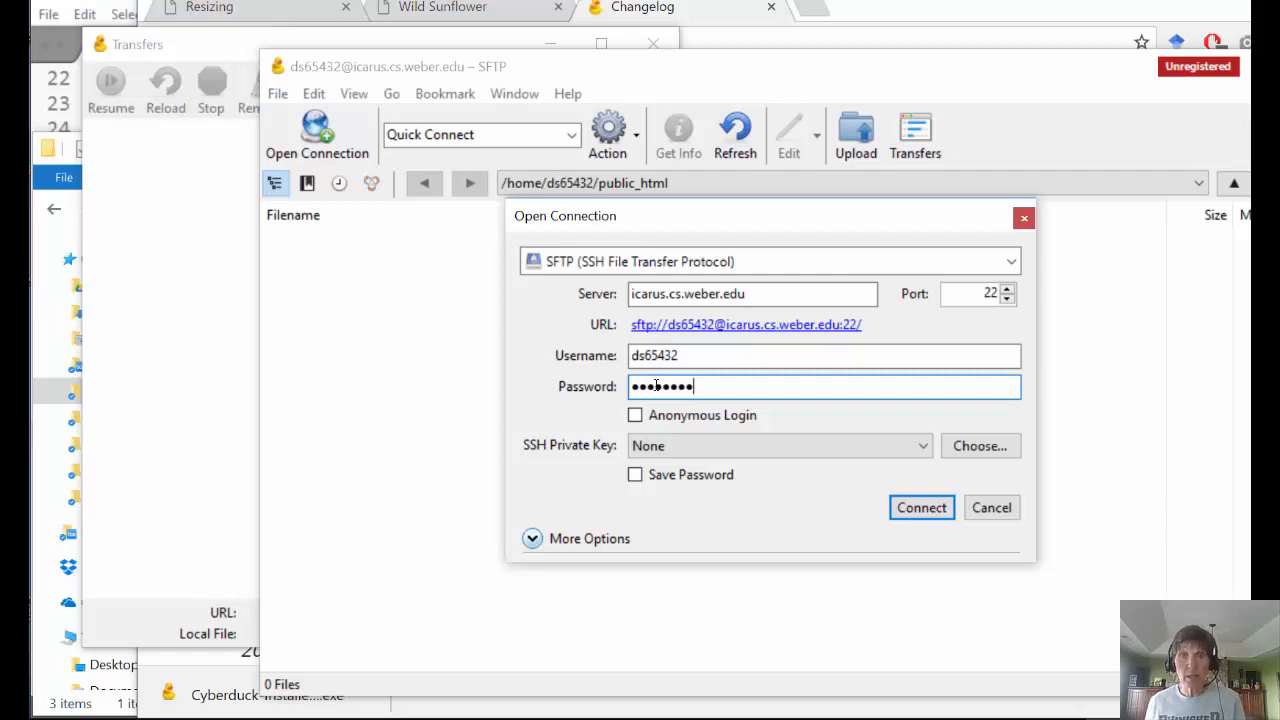
left_click(903, 512)
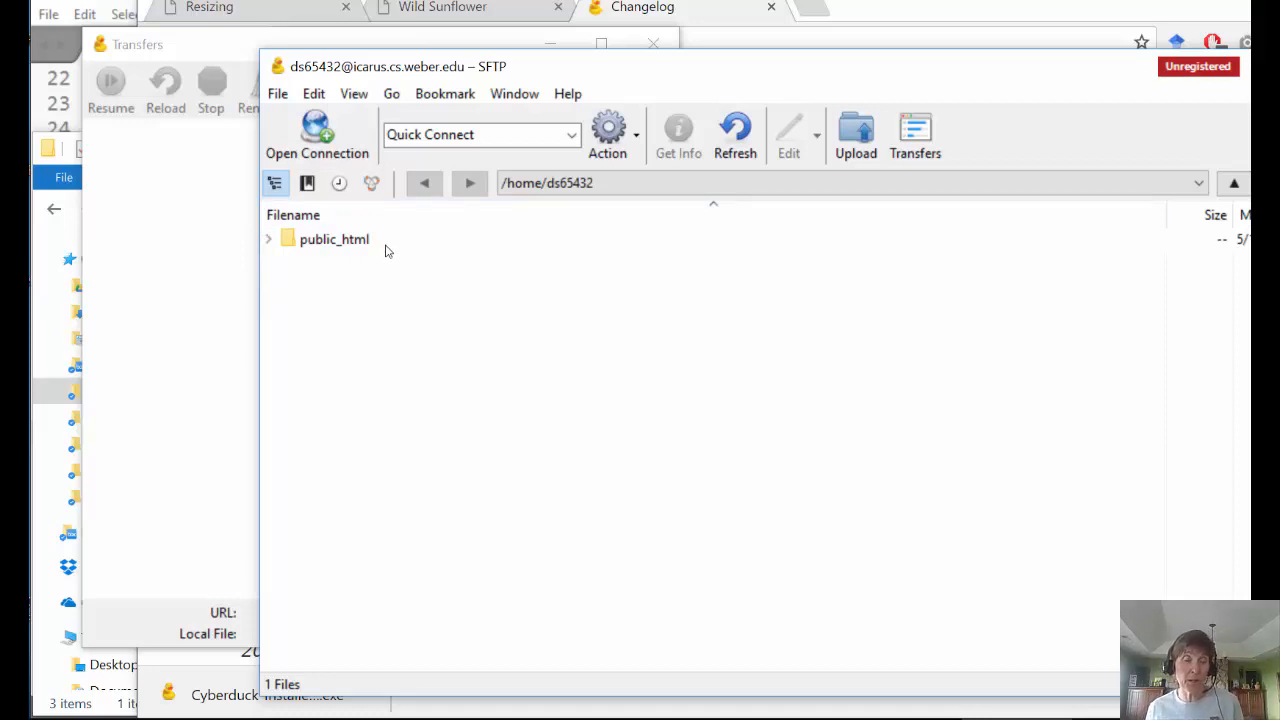
- Open the empty remote public_html folder and begin an upload
double_click(305, 246)
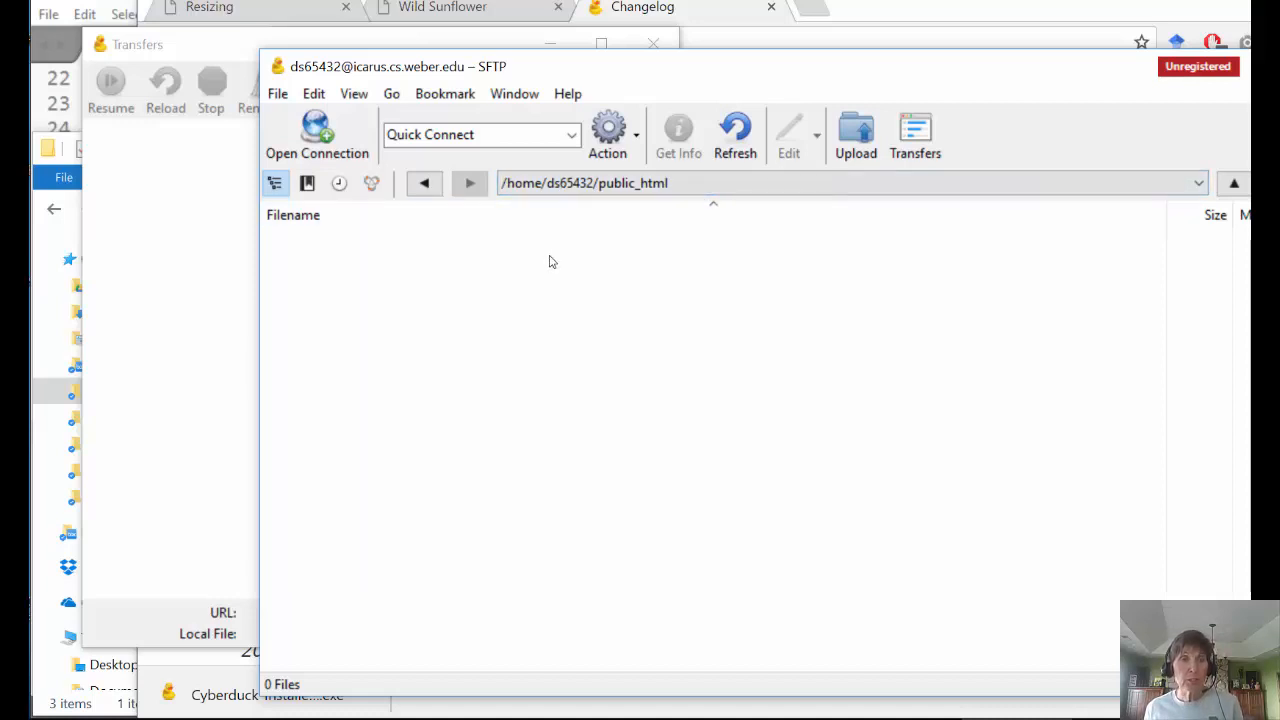
left_click(857, 136)
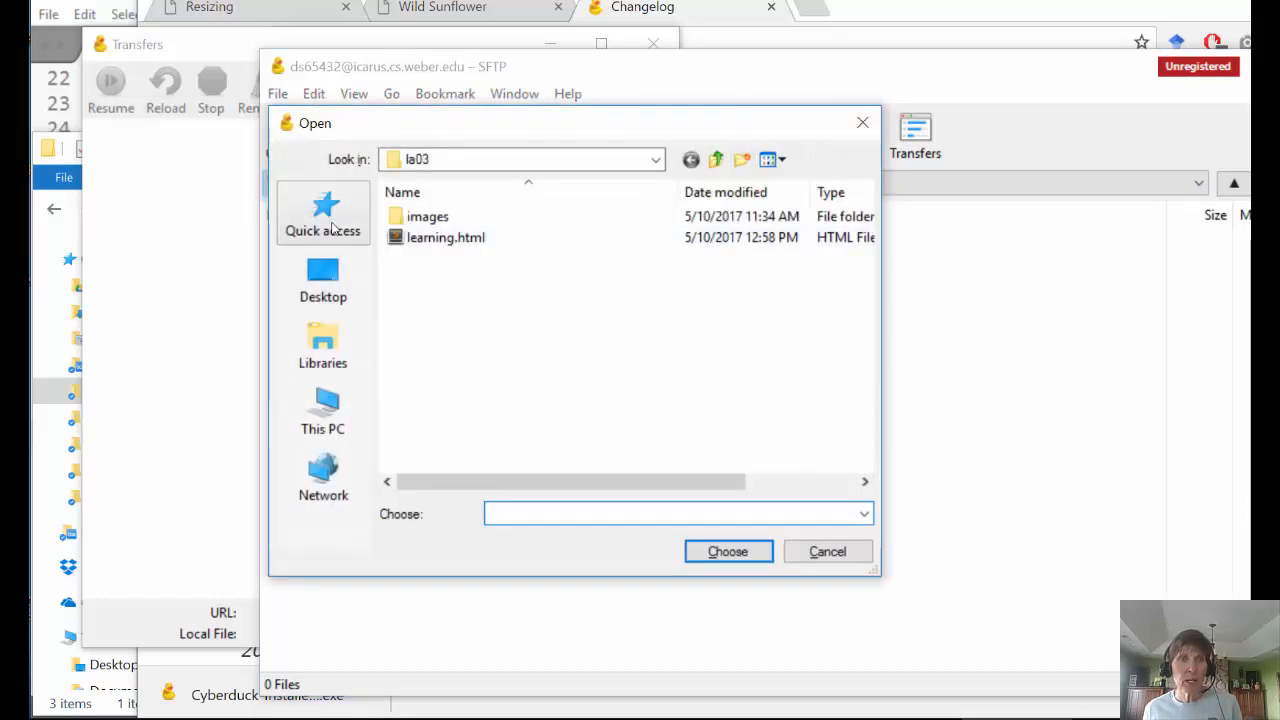
- Choose sunflower.html from Quick access > resources and upload it (1.9 KiB) to public_html
left_click(655, 160)
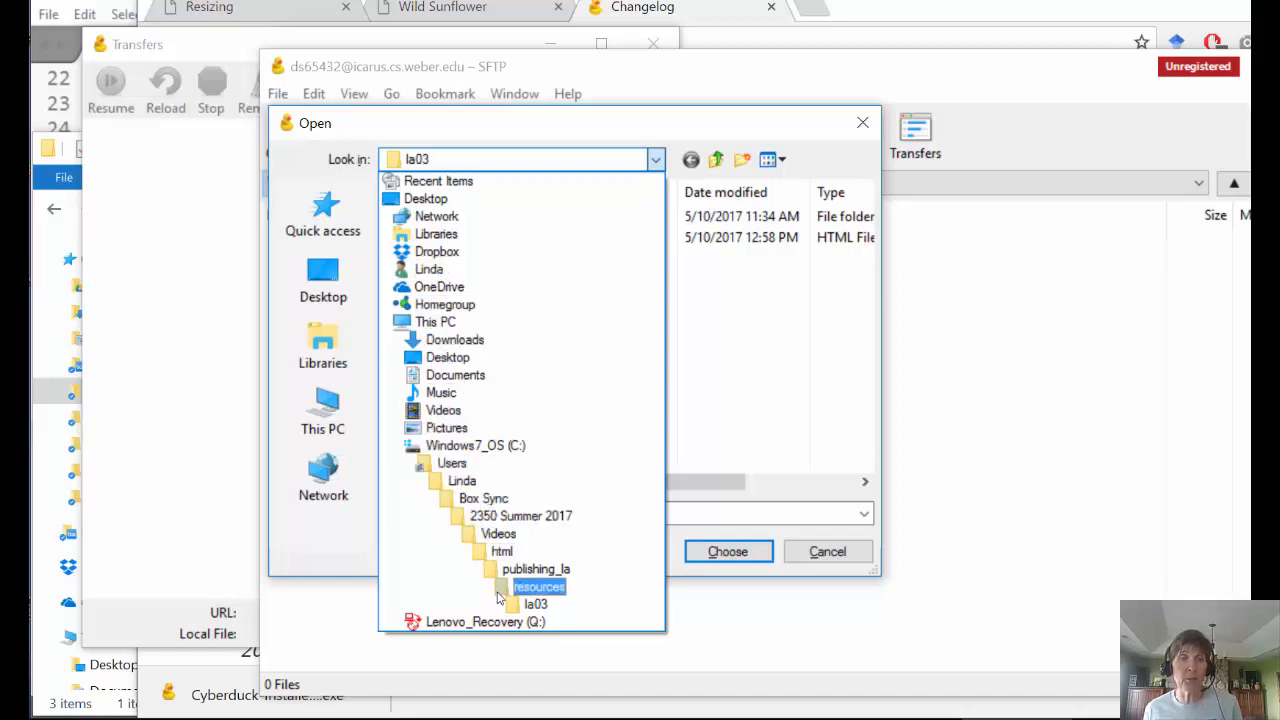
left_click(723, 338)
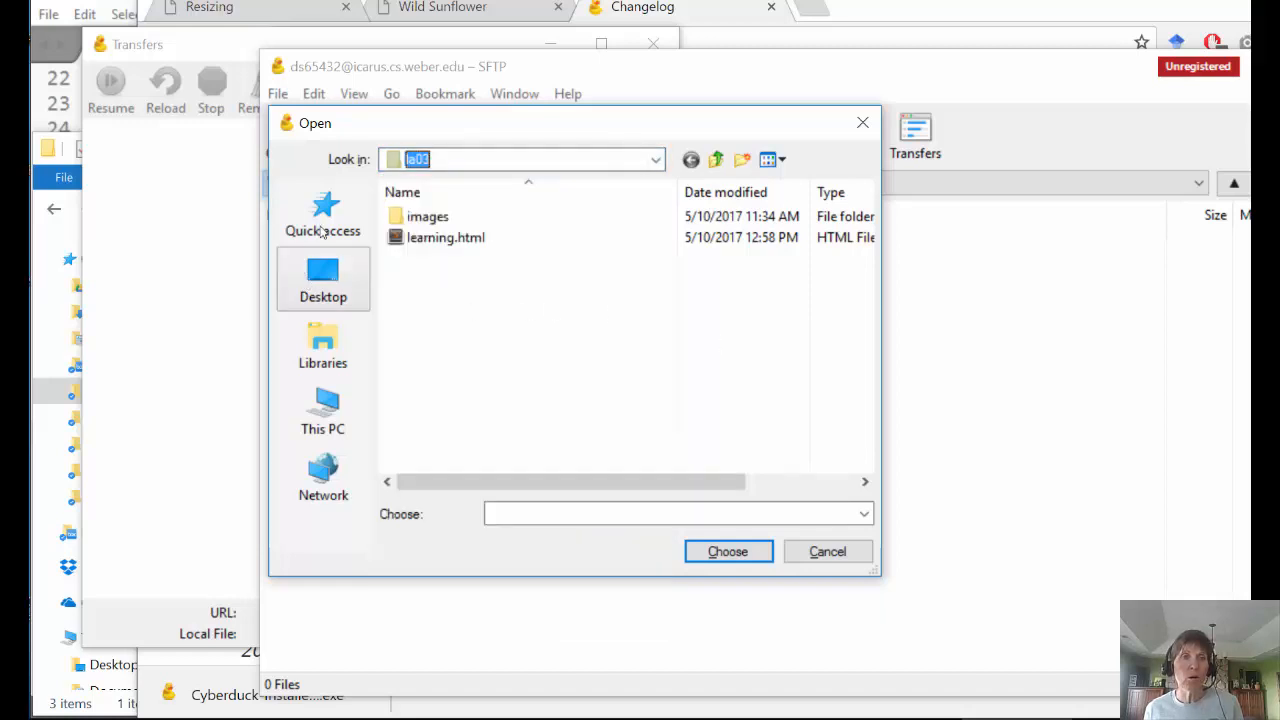
left_click(323, 214)
left_click(327, 212)
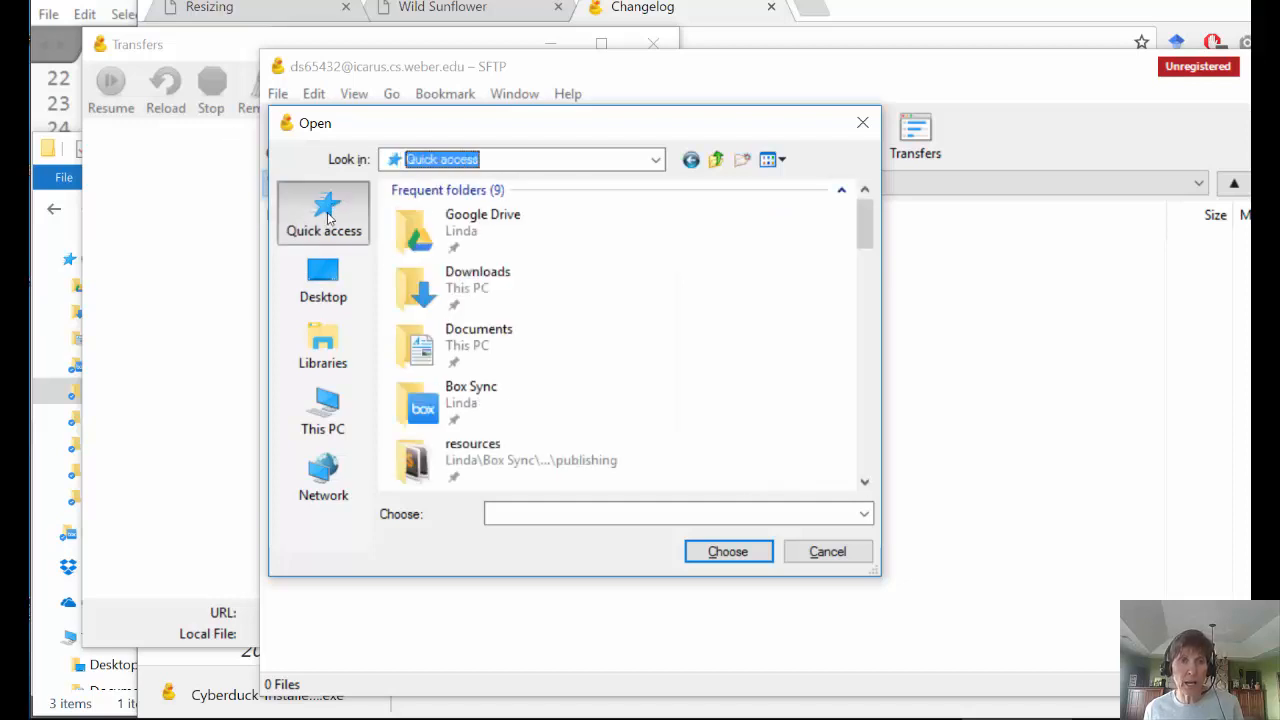
left_click(445, 462)
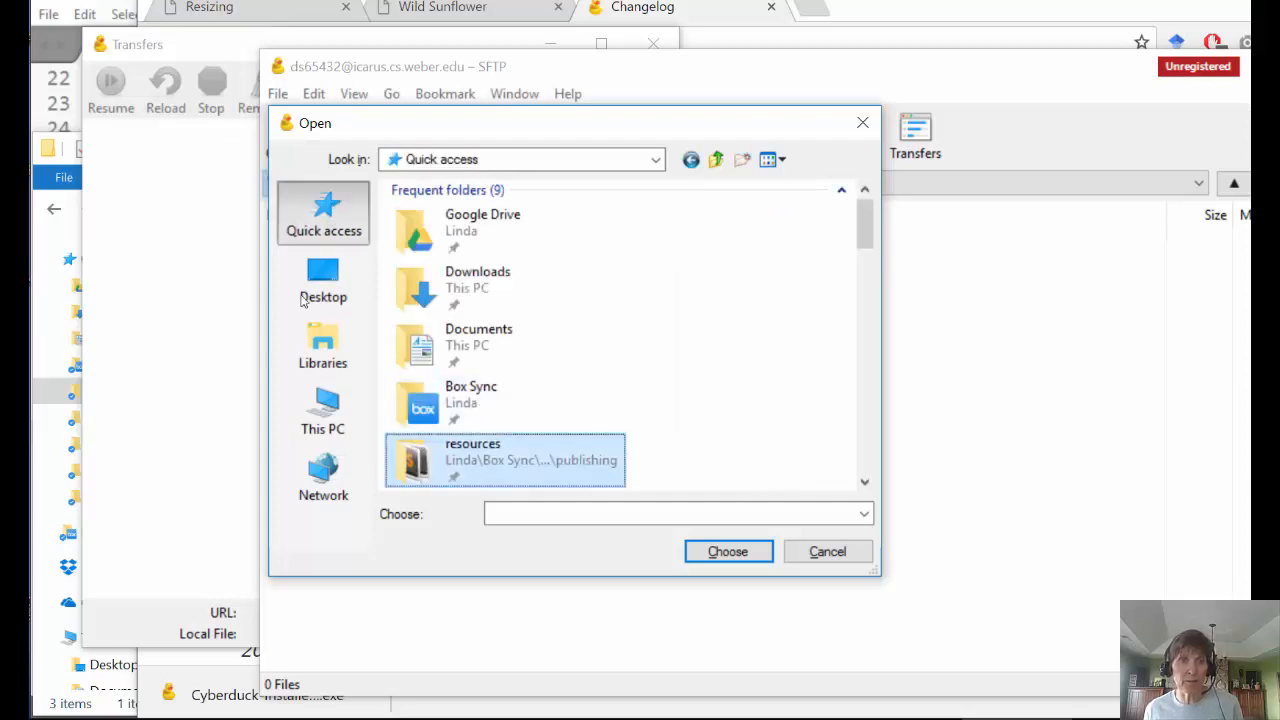
double_click(445, 460)
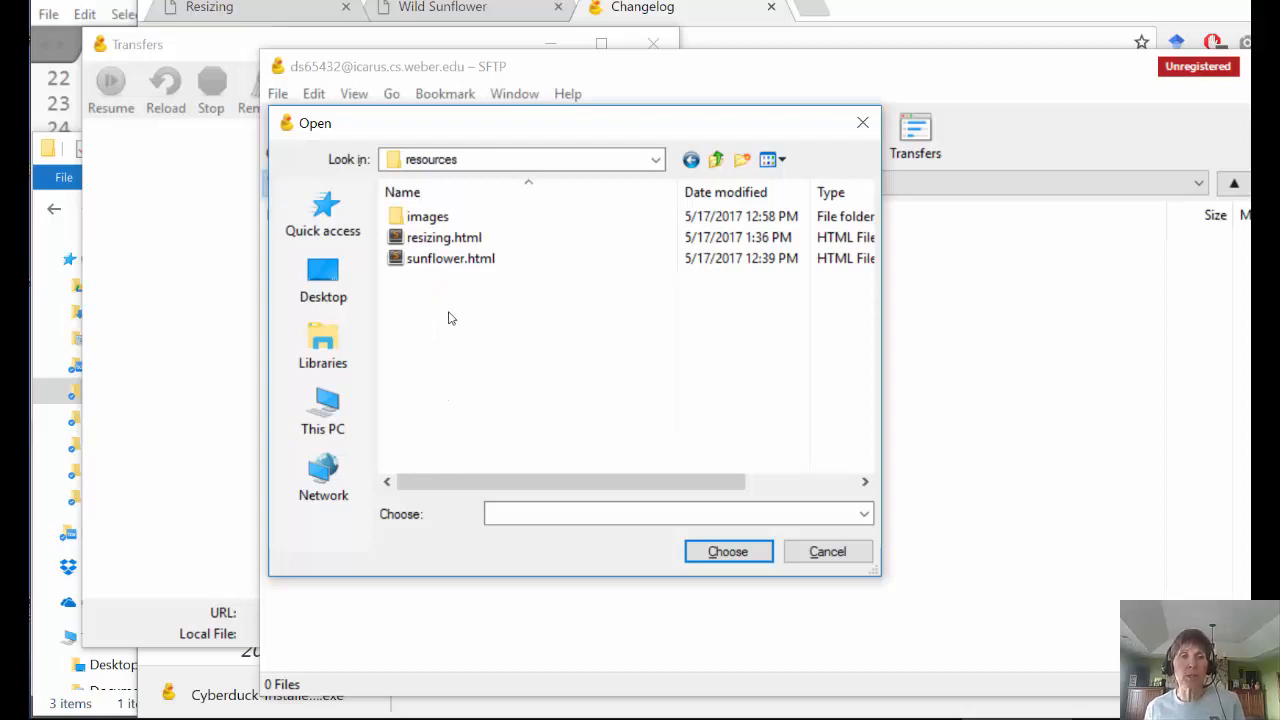
left_click(438, 259)
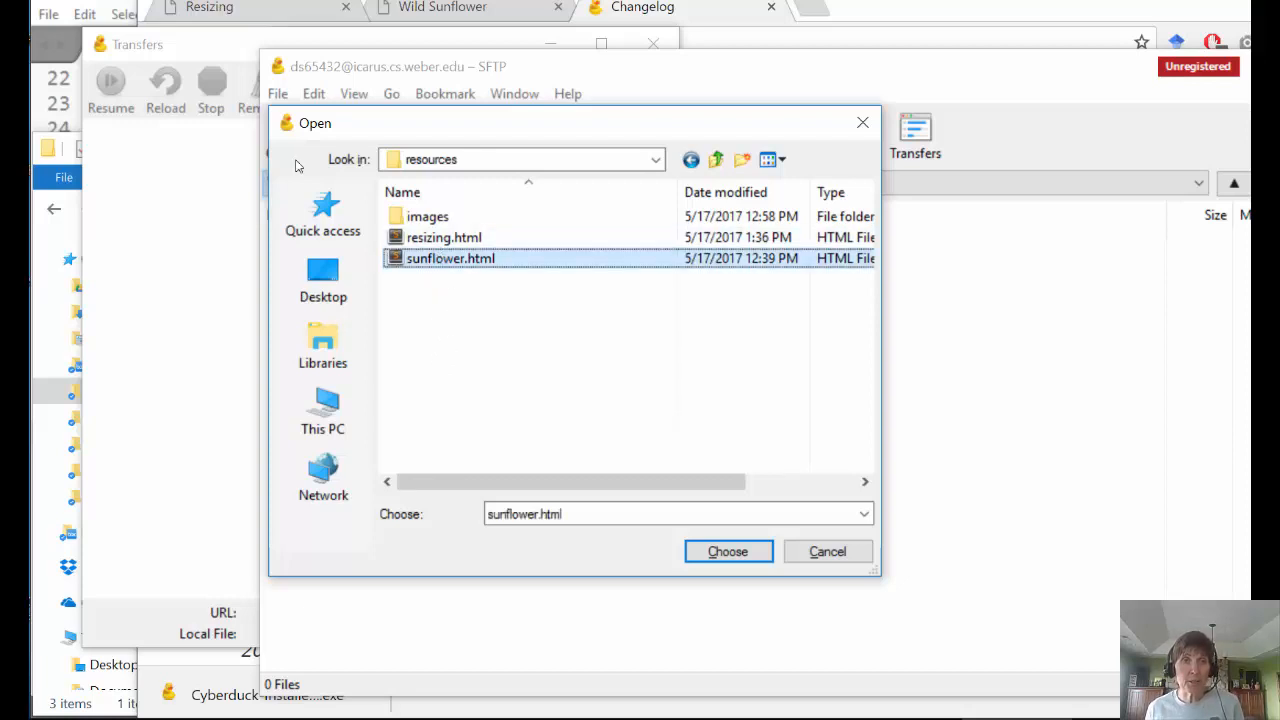
left_click(737, 549)
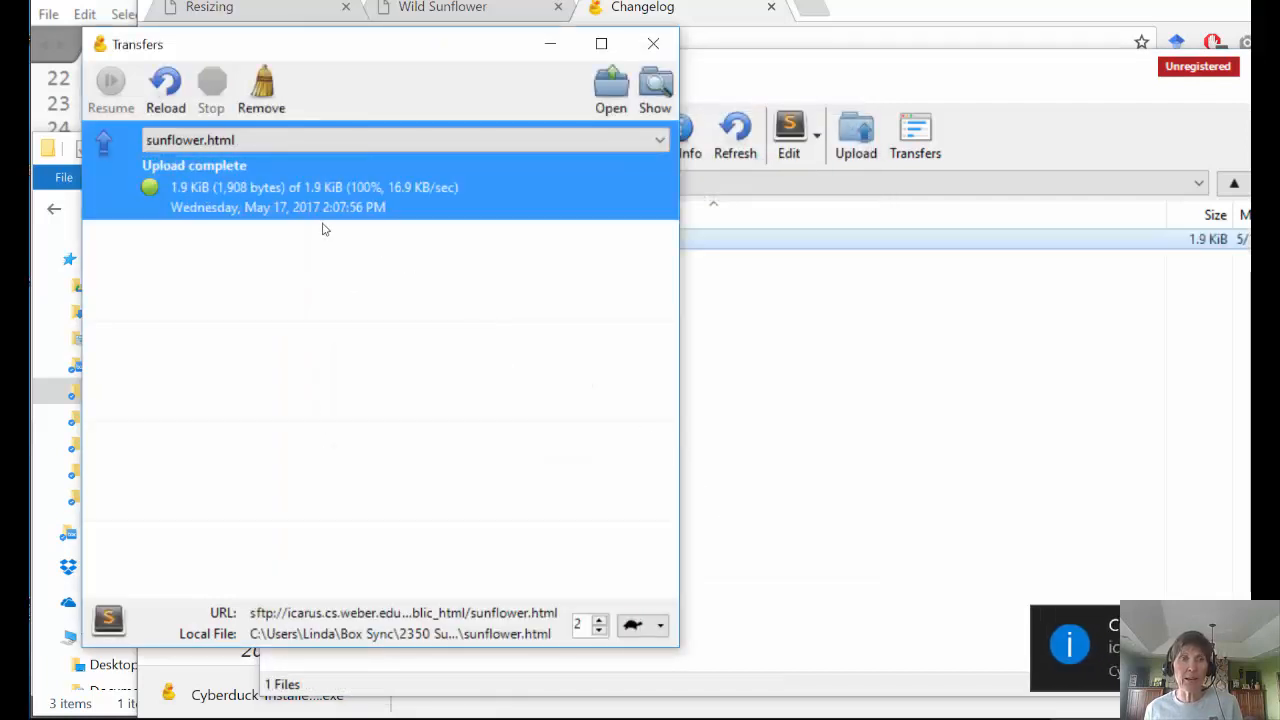
left_click(853, 400)
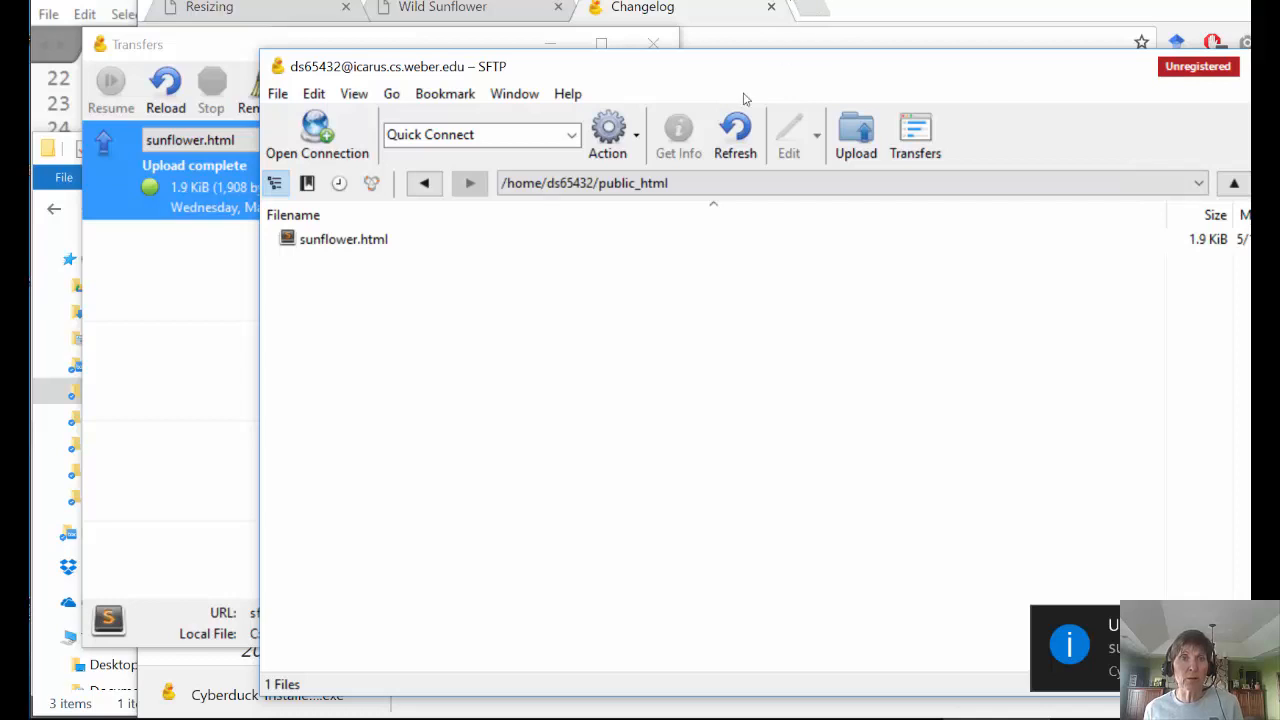
- Upload resizing.html (1.3 KiB) from the resources folder, then bring Chrome back to front
left_click(850, 140)
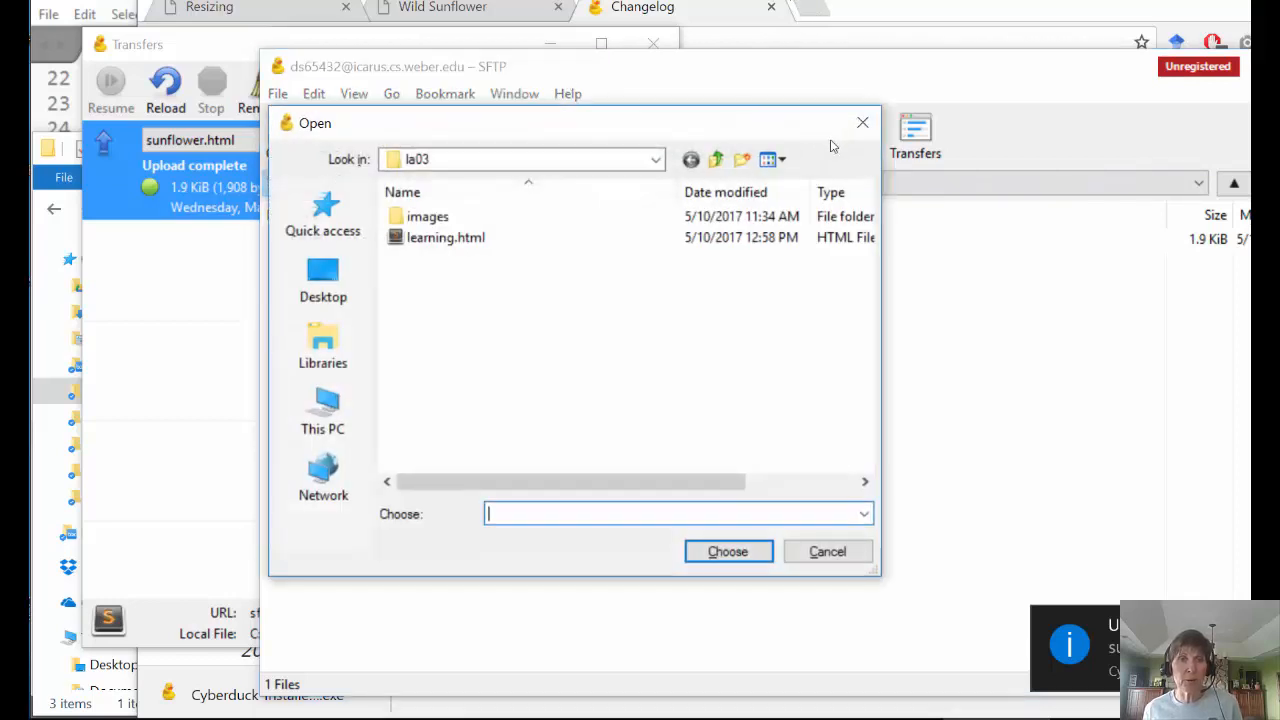
left_click(323, 215)
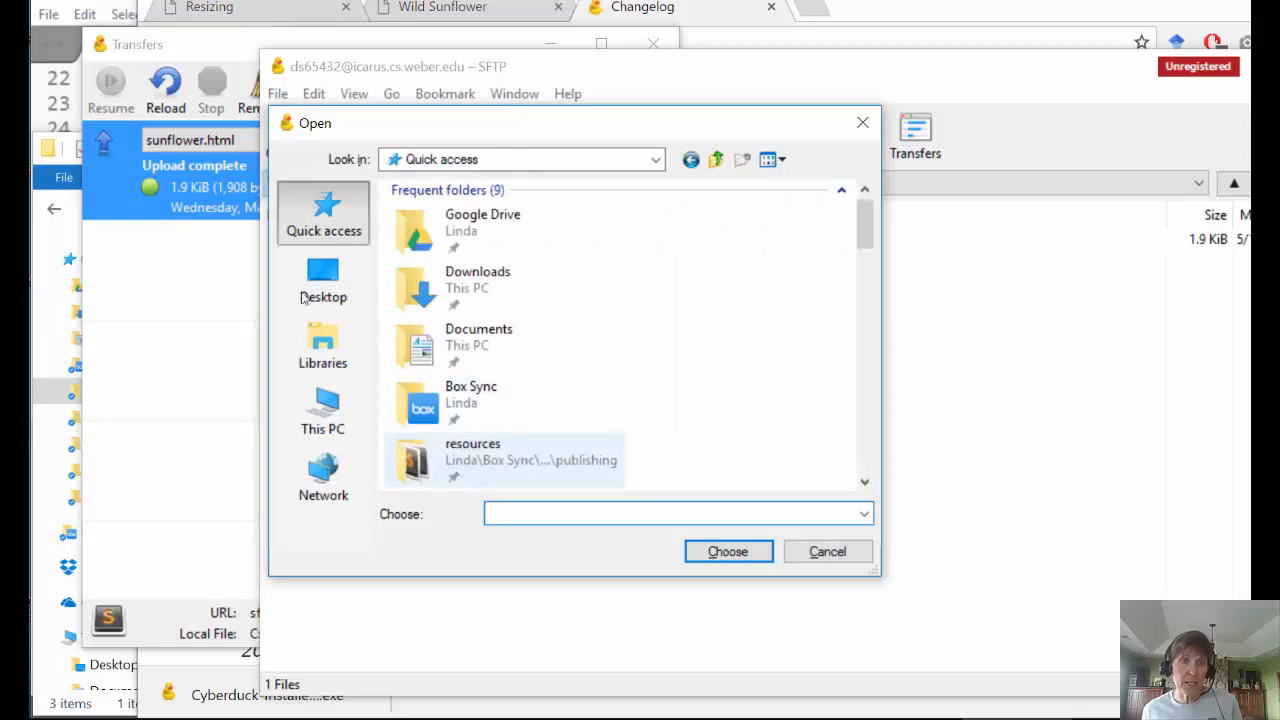
left_click(448, 452)
double_click(448, 452)
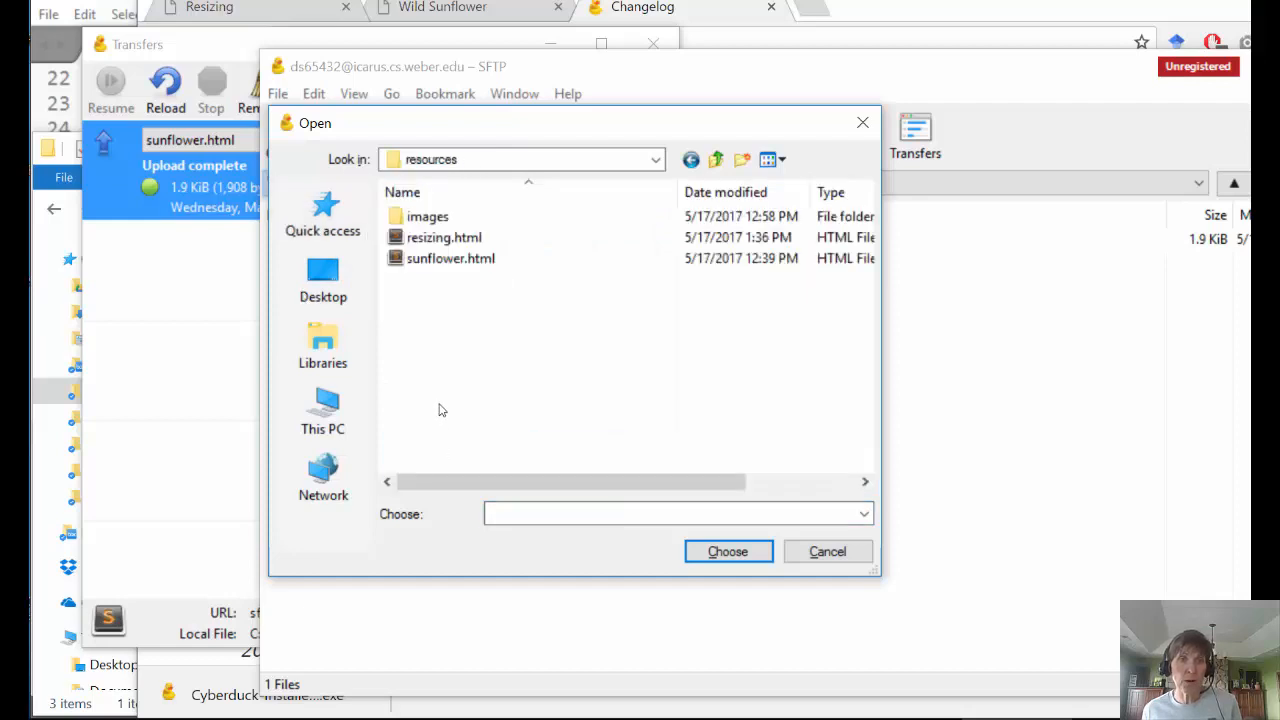
left_click(445, 237)
left_click(720, 550)
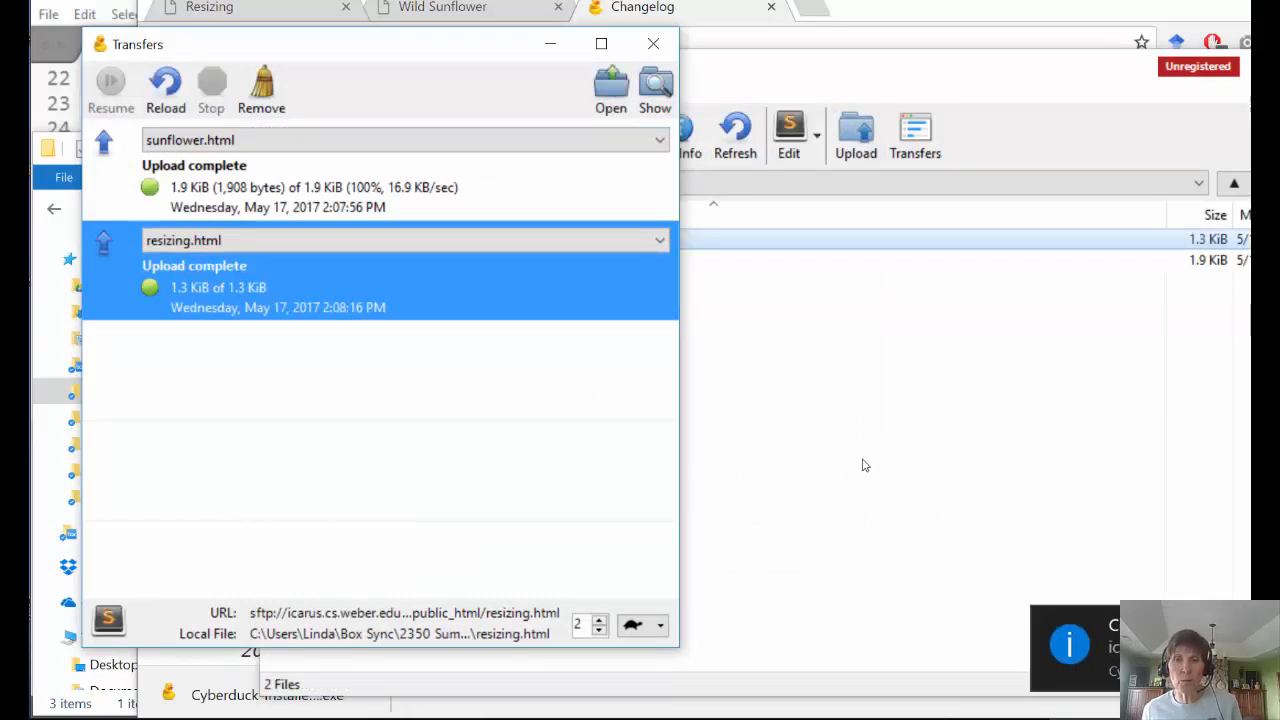
left_click(824, 440)
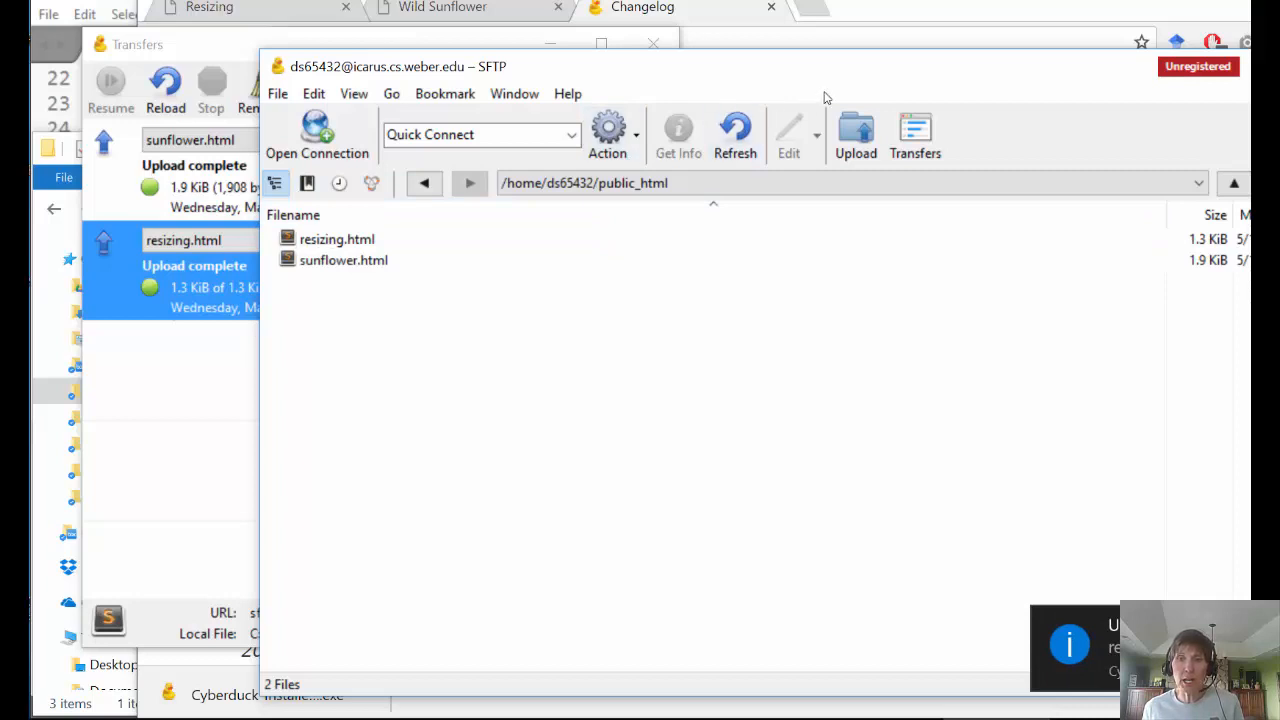
left_click(816, 16)
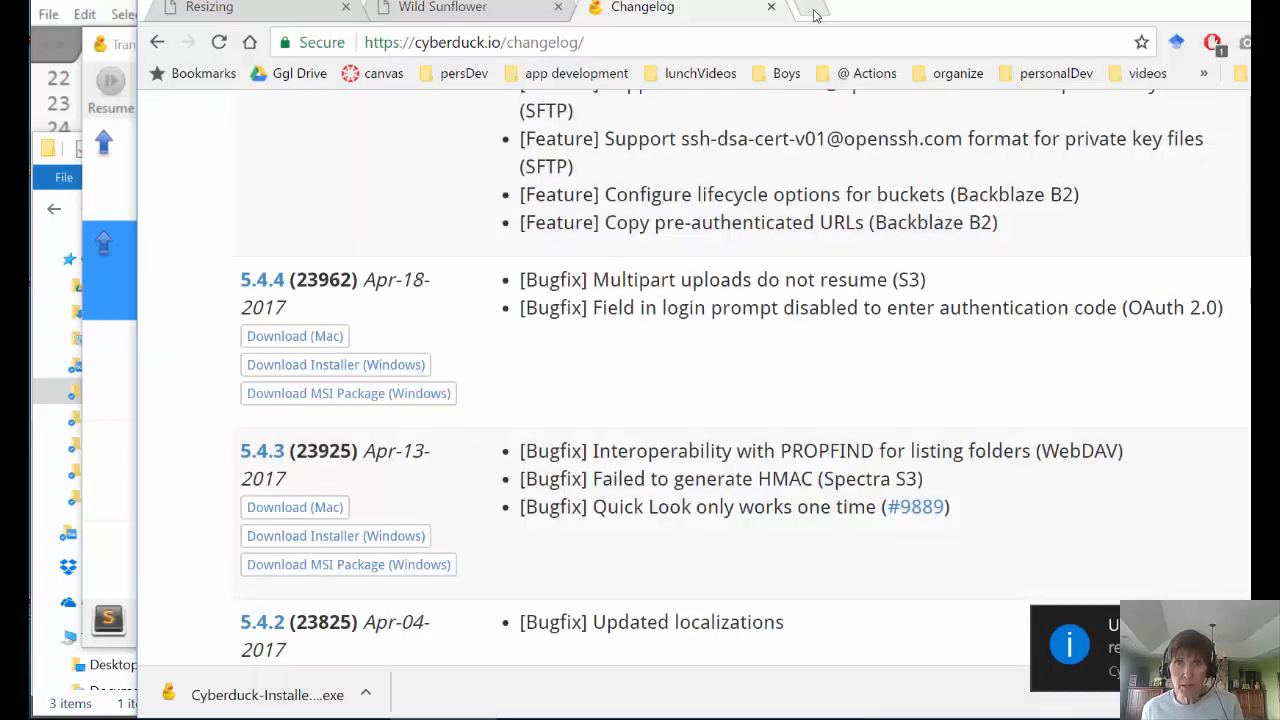
- In a new Chrome tab, enter the icarus.cs.weber.edu address of the account's home site
left_click(814, 12)
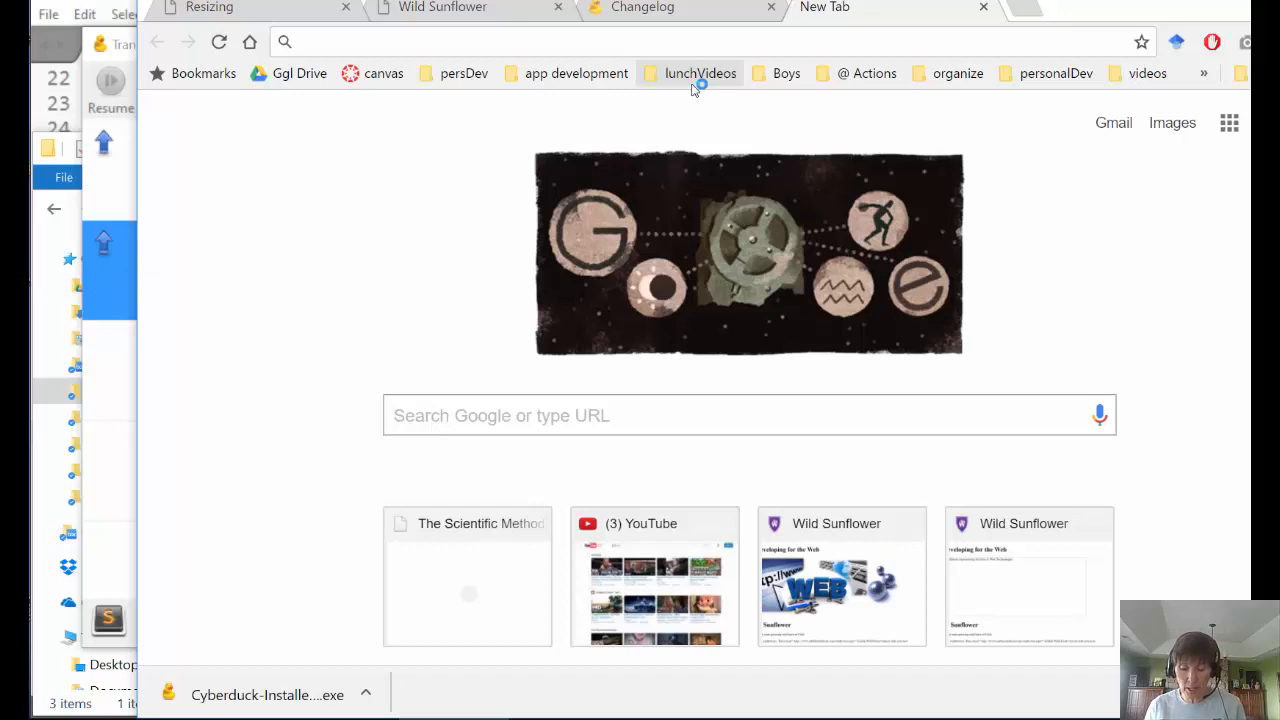
type("i")
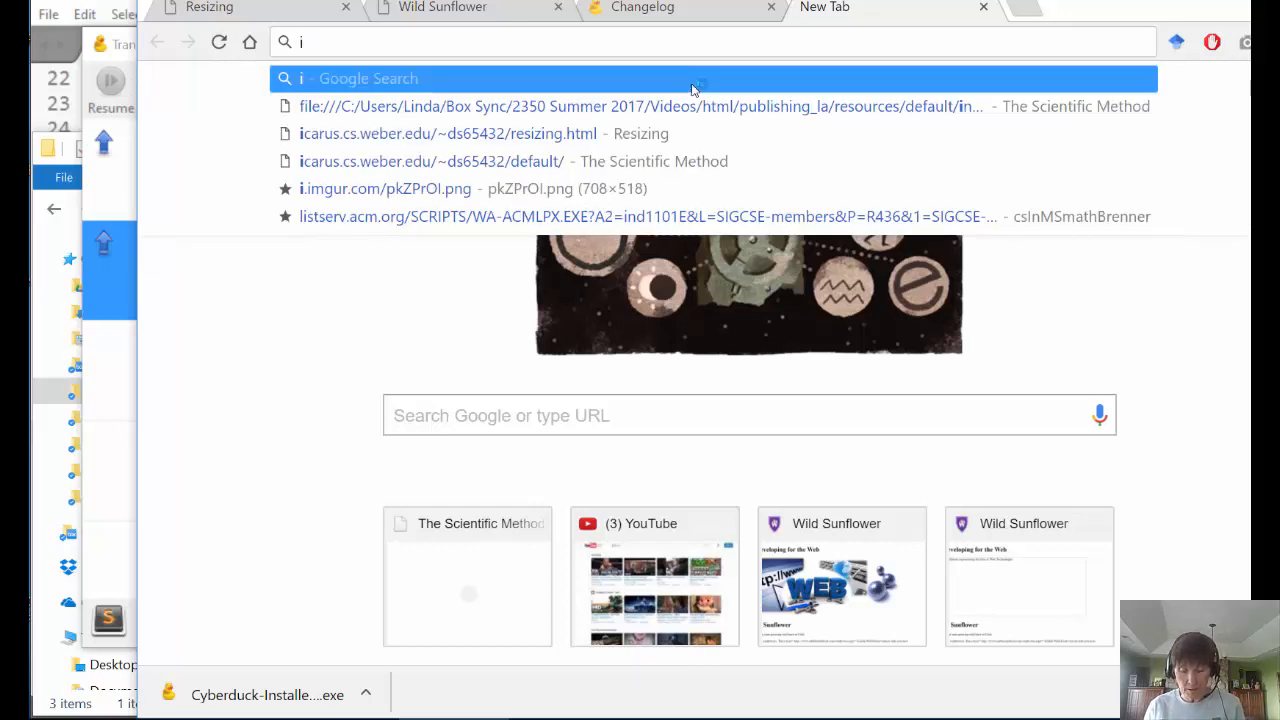
type("carus")
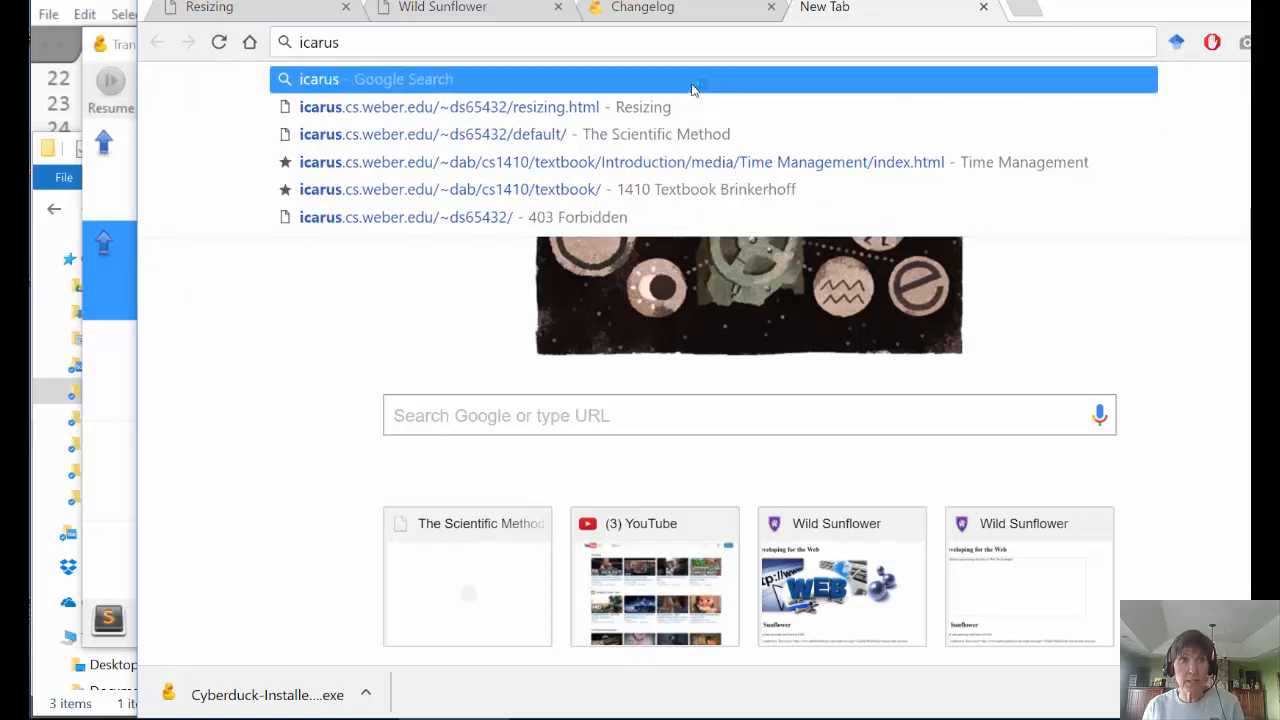
type(".cs.w")
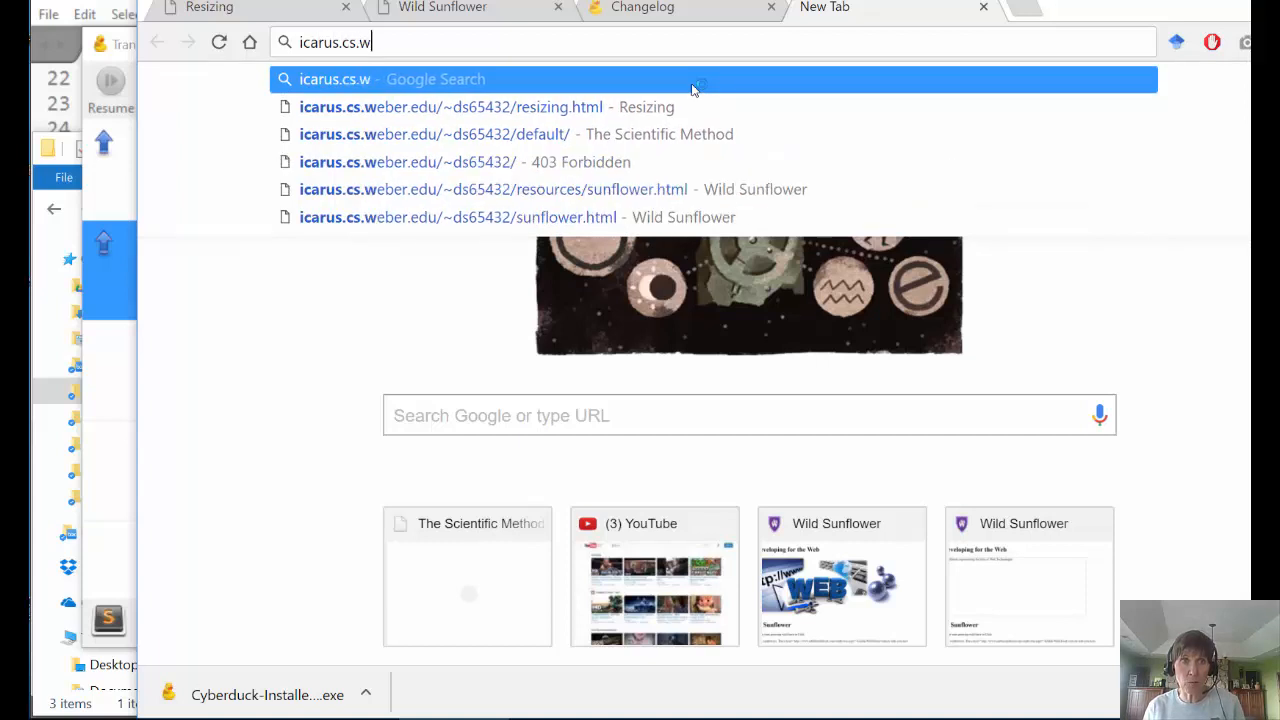
type("eber.edu")
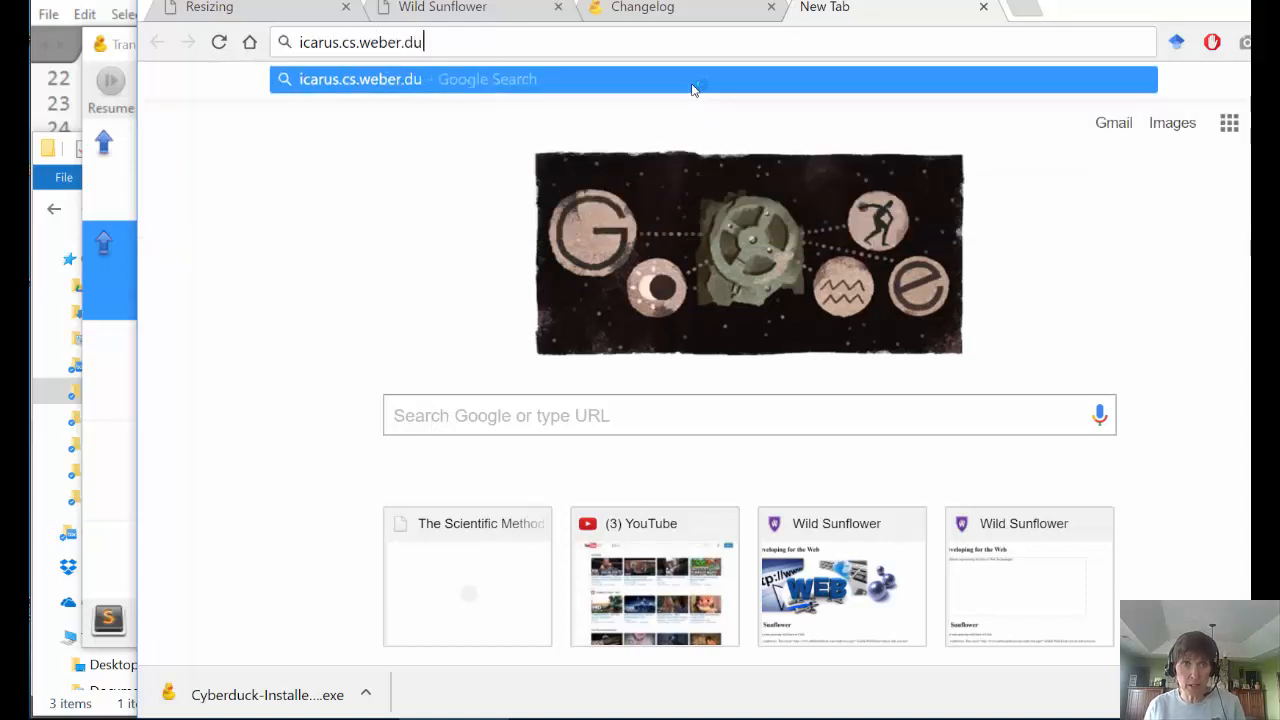
key("BackSpace")
key("BackSpace")
type("edu")
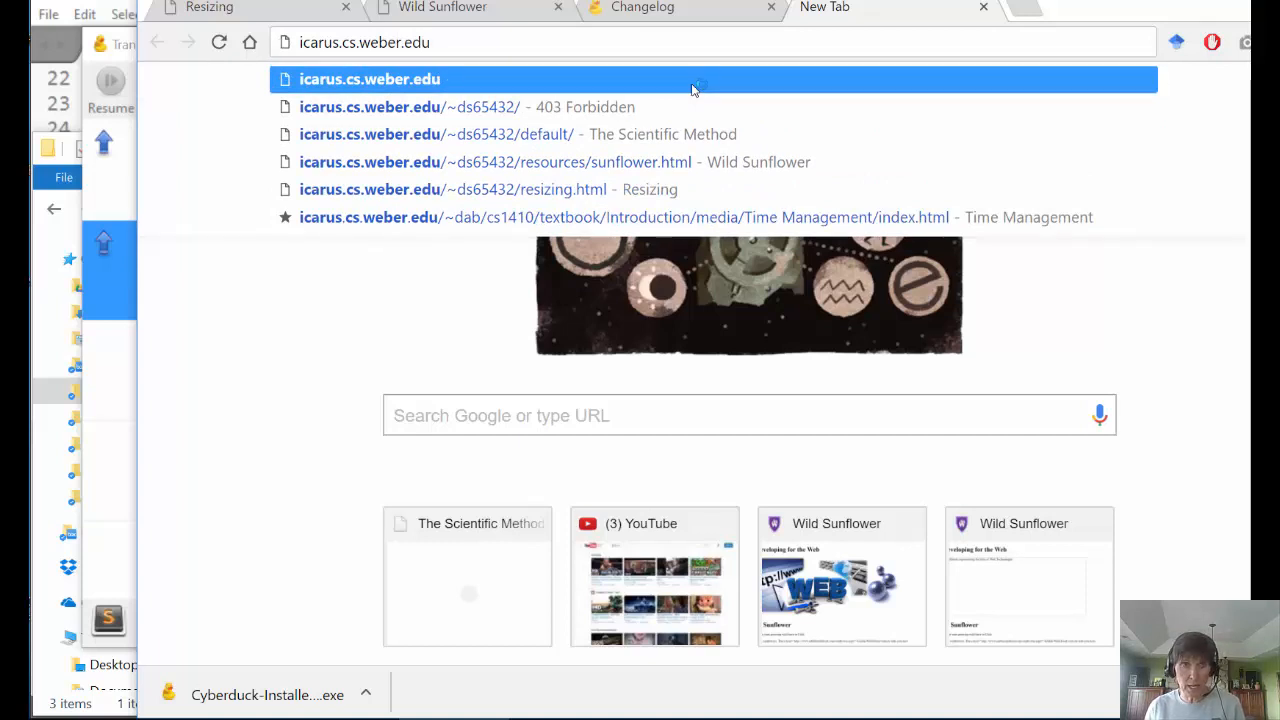
type("/")
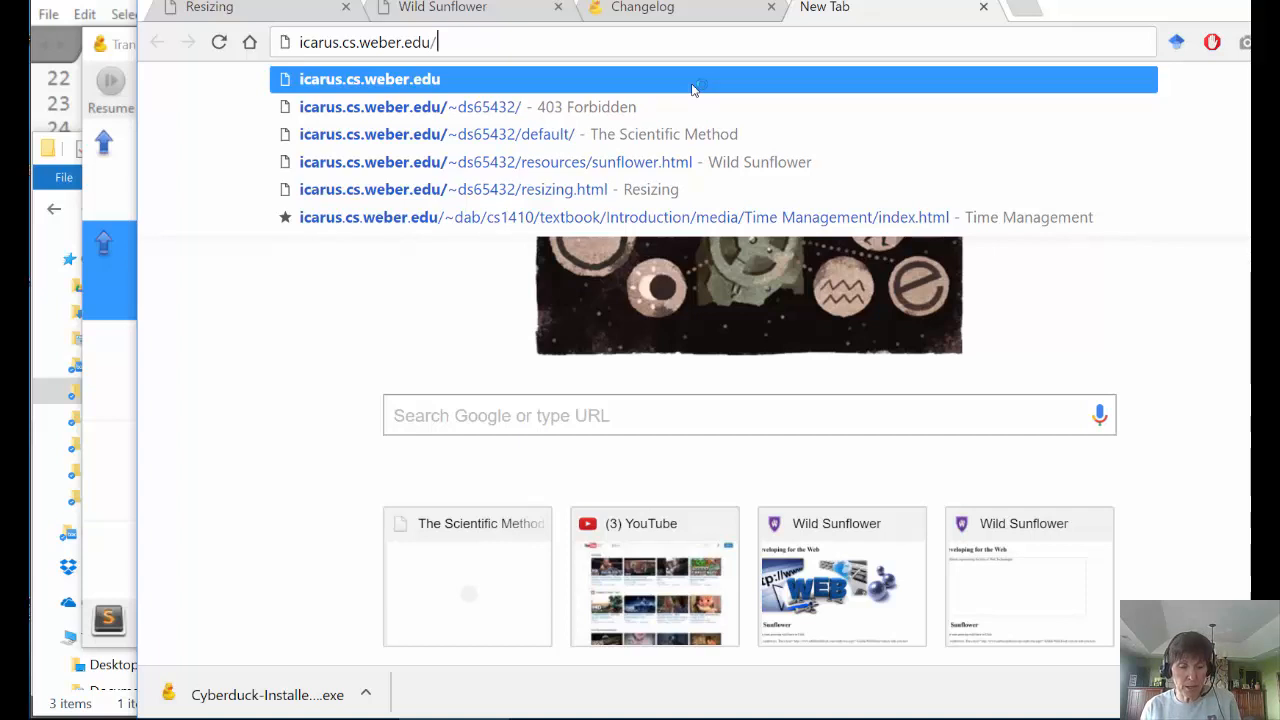
type("~")
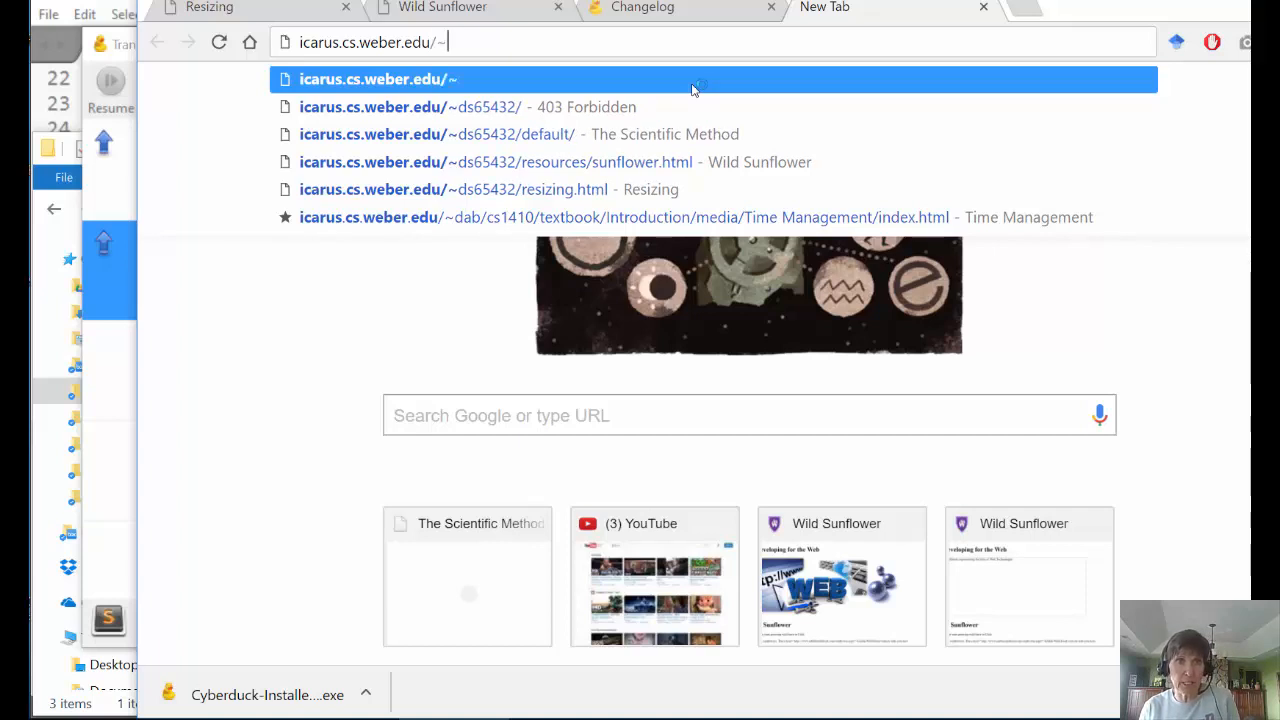
type("ds65")
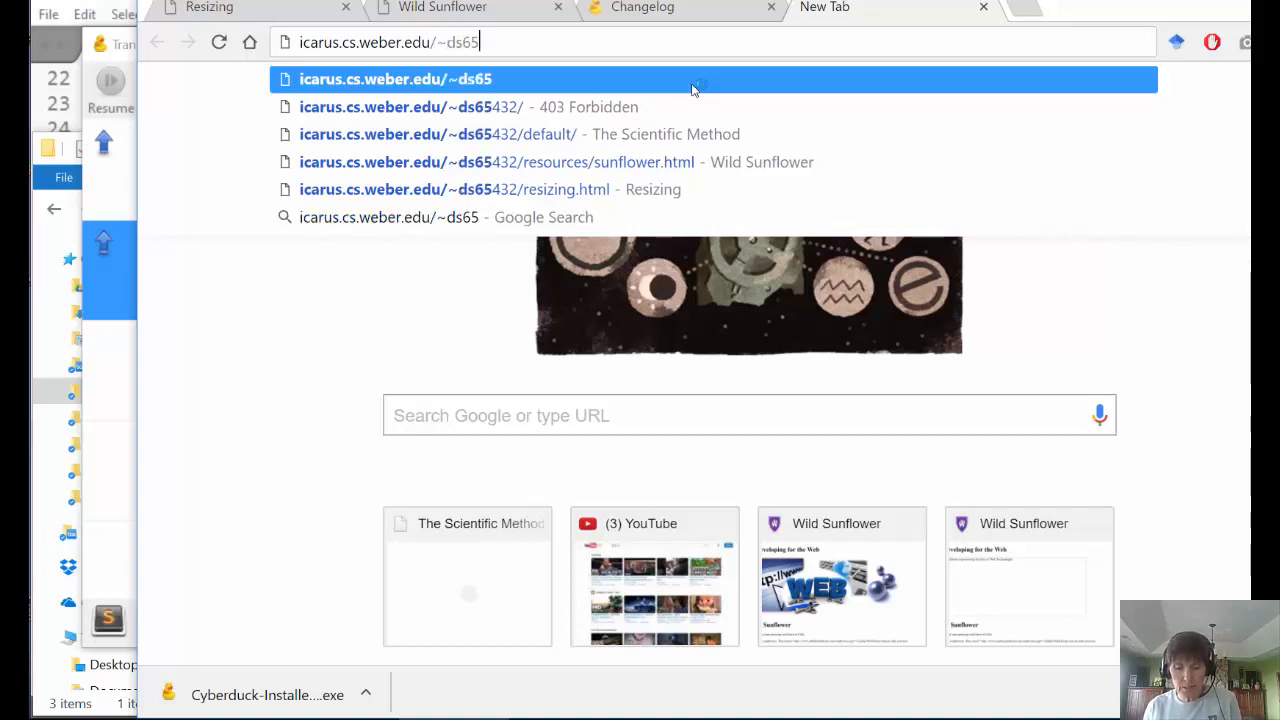
type("432")
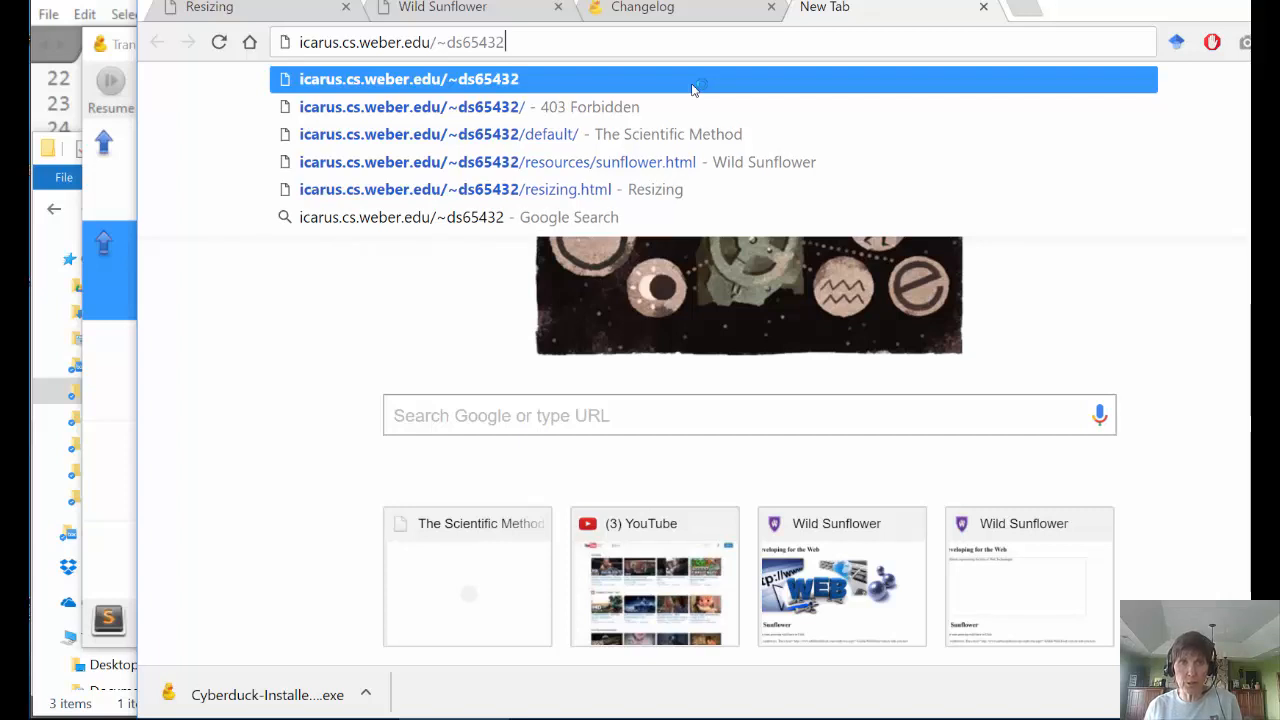
type("/")
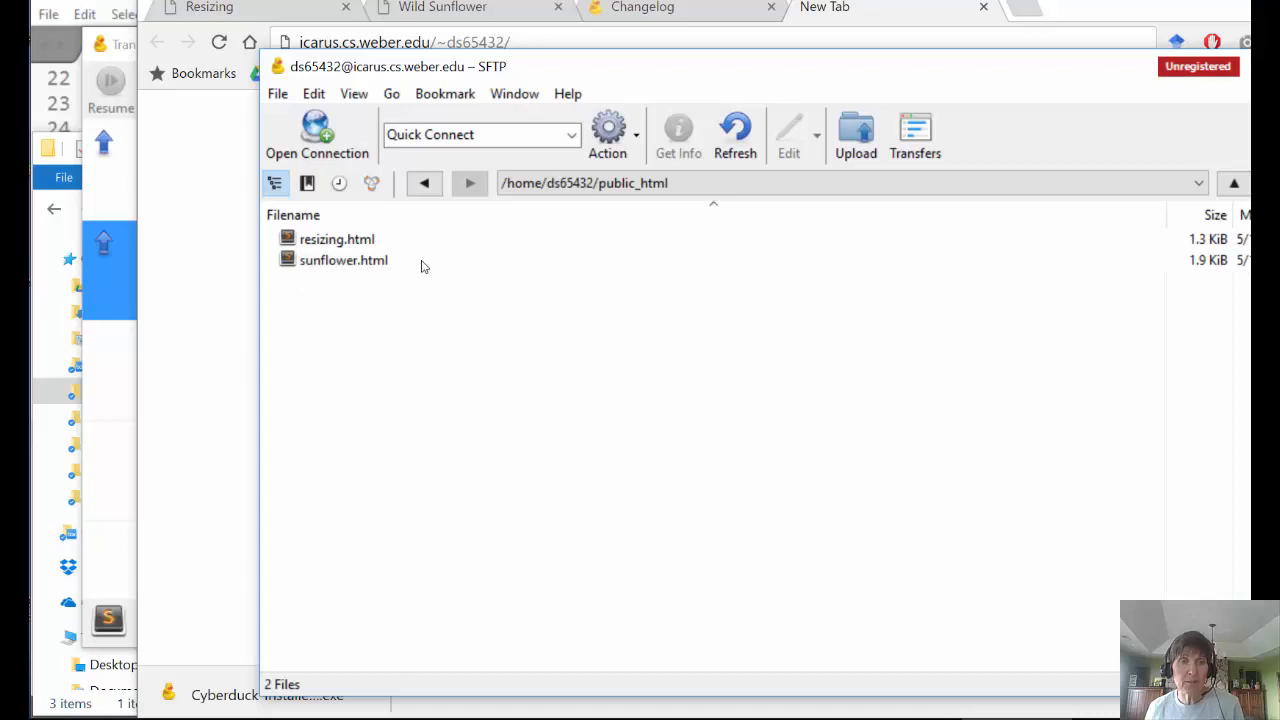
- Load sunflower.html from the icarus site and see its images show only alt text
left_click(868, 7)
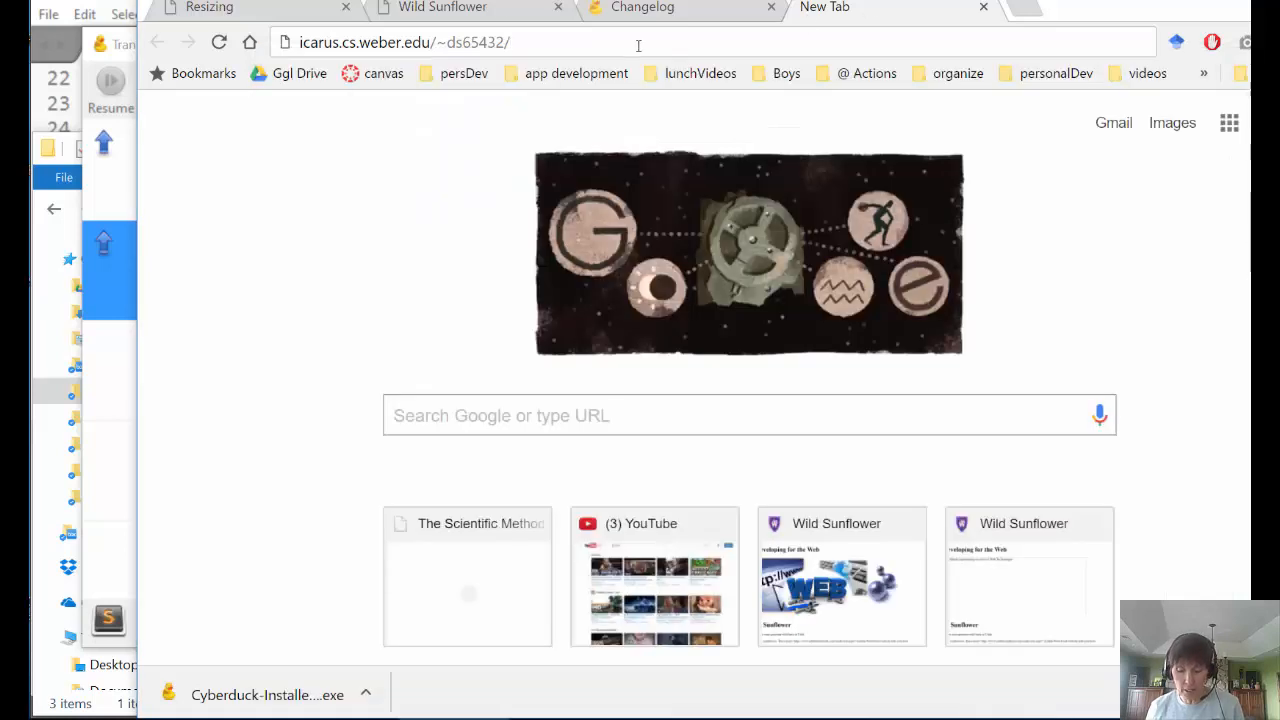
type("sunflower.h")
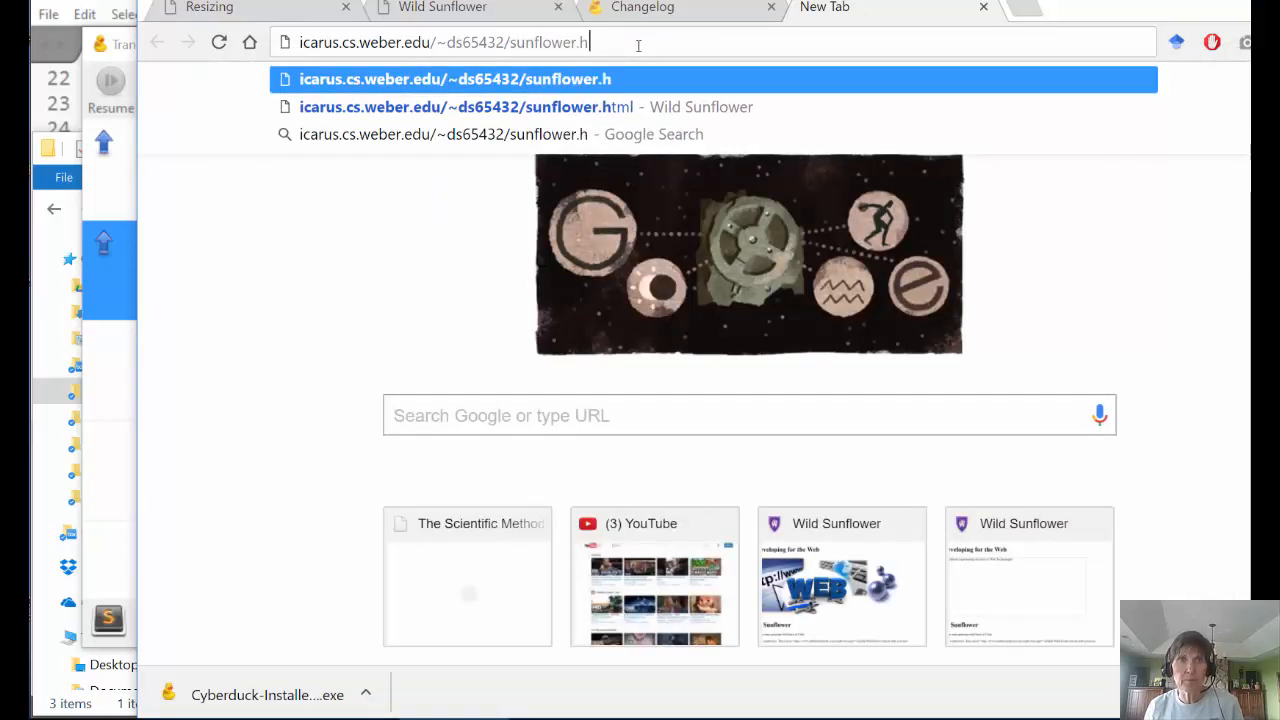
type("tml")
key("Return")
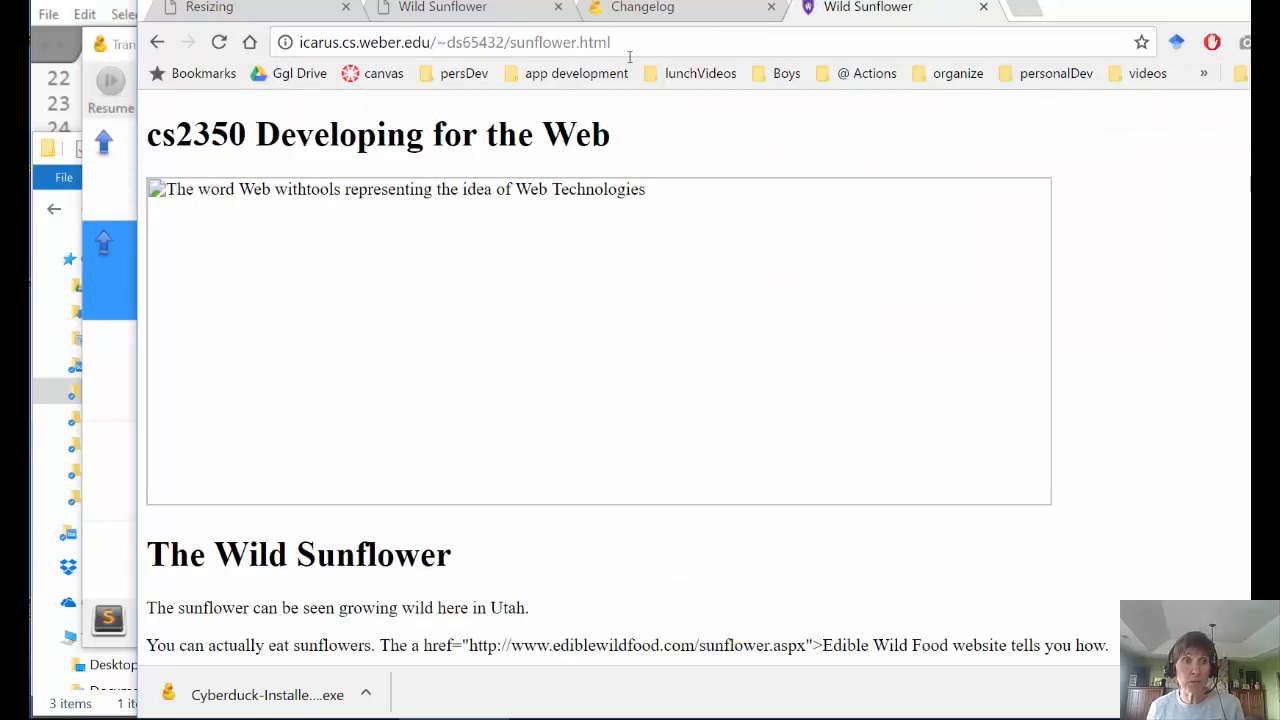
scroll(475, 277, "down", 11)
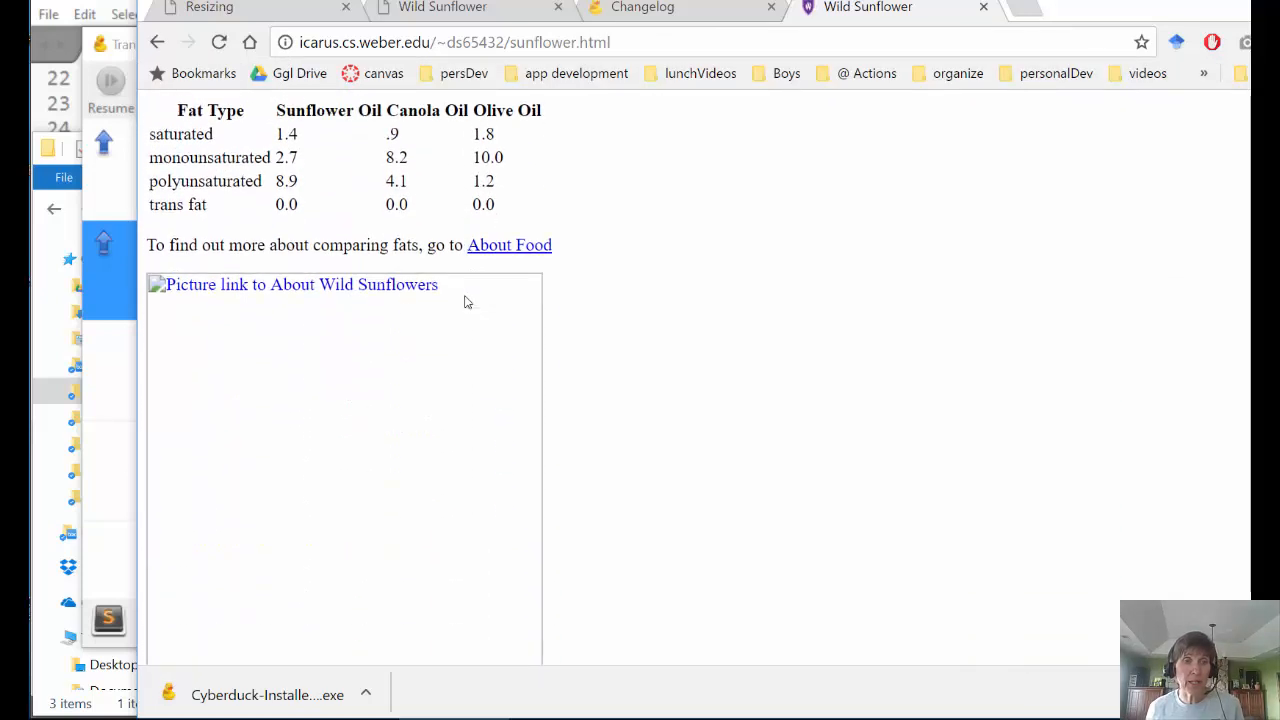
scroll(469, 328, "down", 2)
scroll(469, 328, "up", 10)
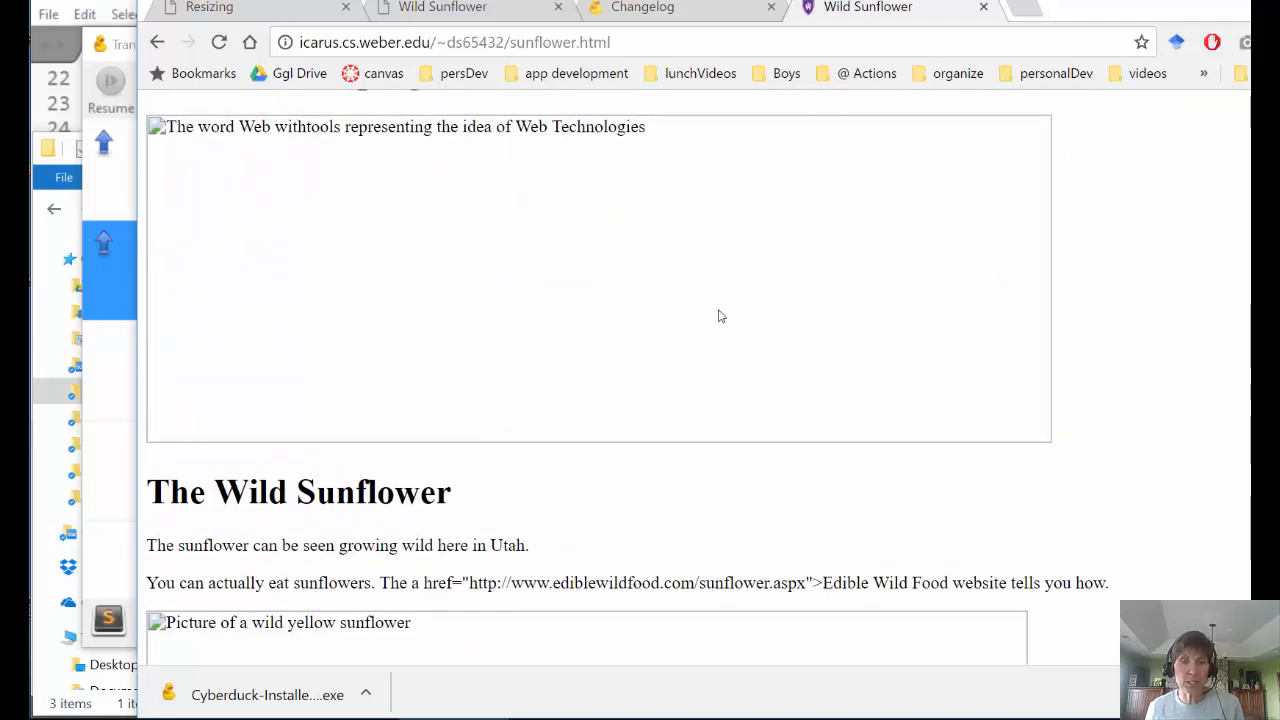
mouse_move(1022, 718)
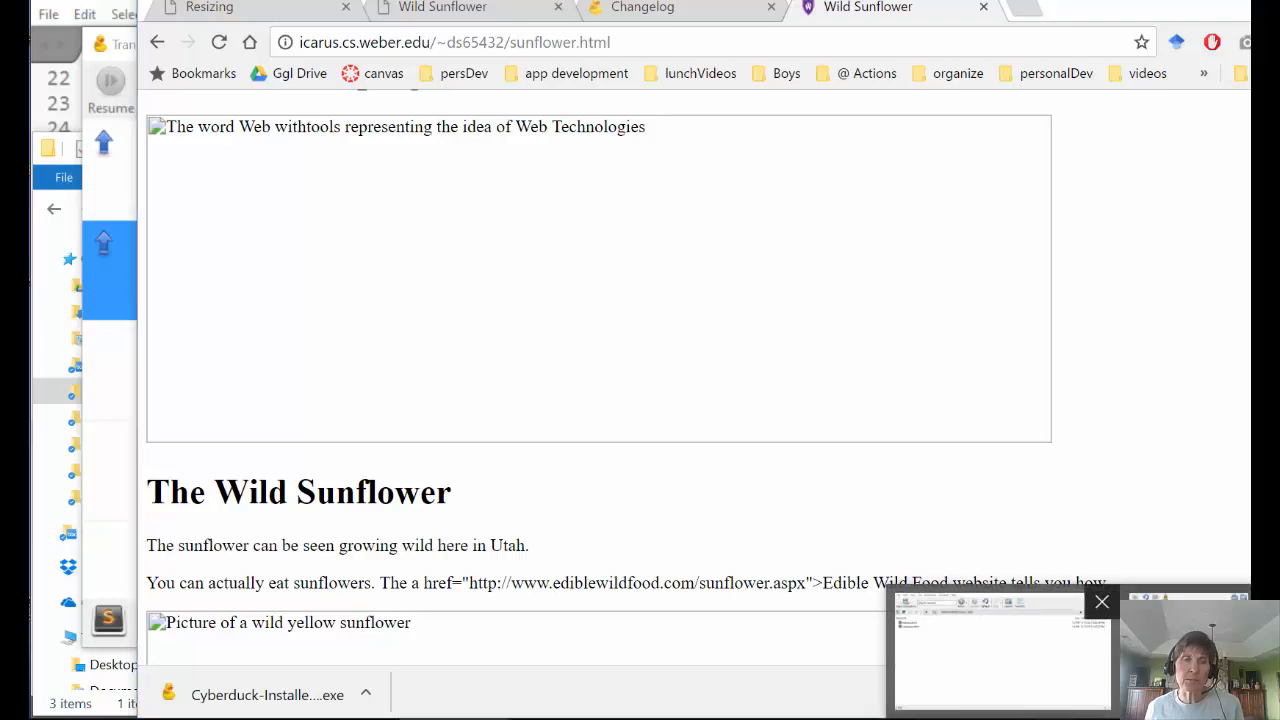
left_click(975, 655)
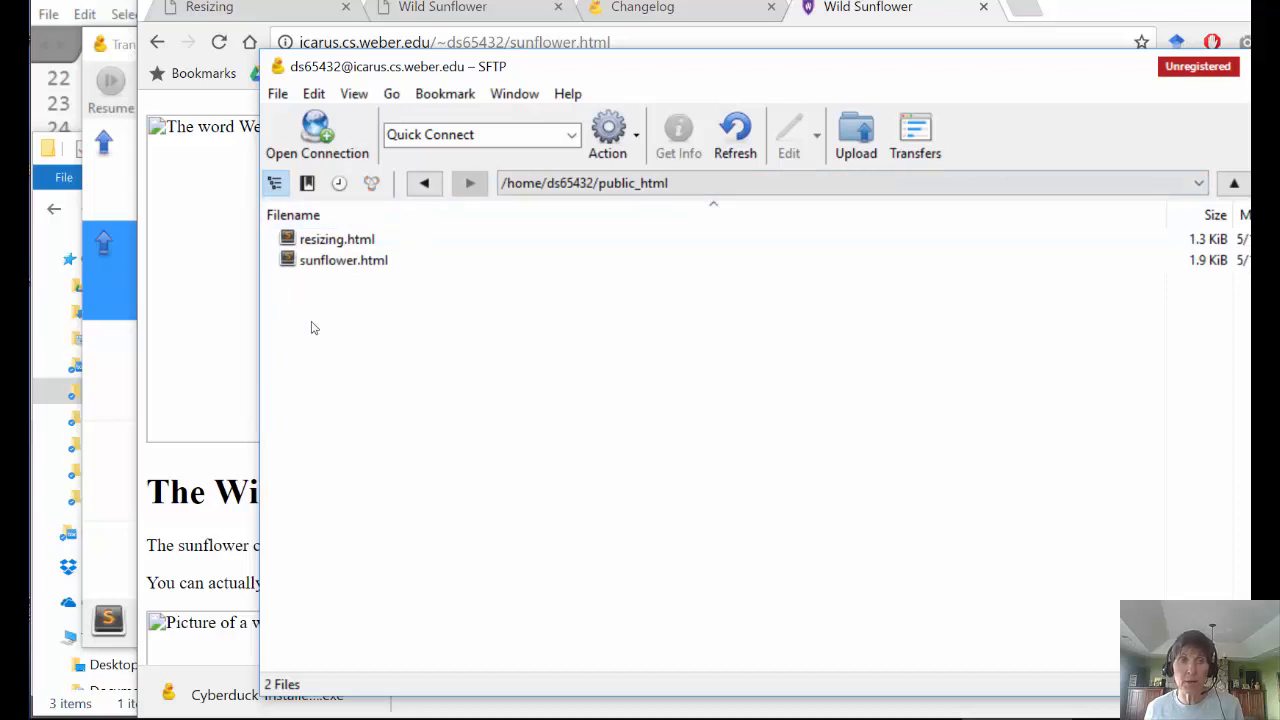
left_click(233, 719)
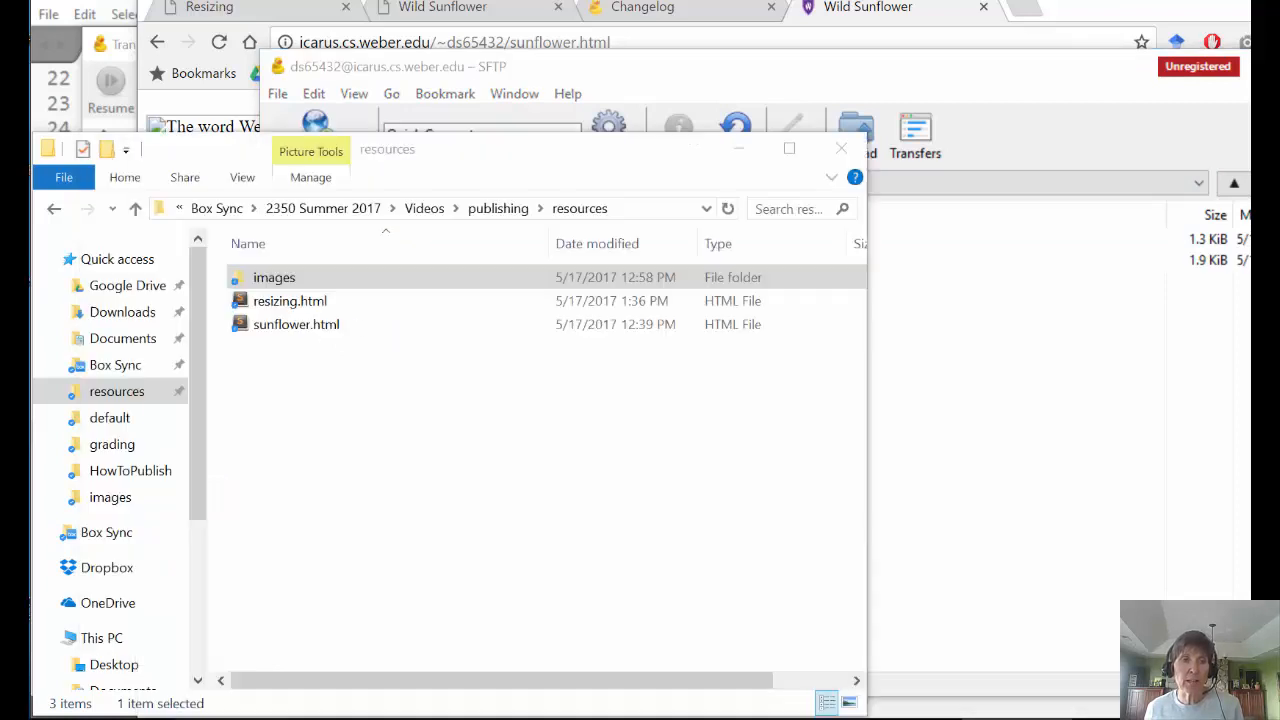
double_click(270, 283)
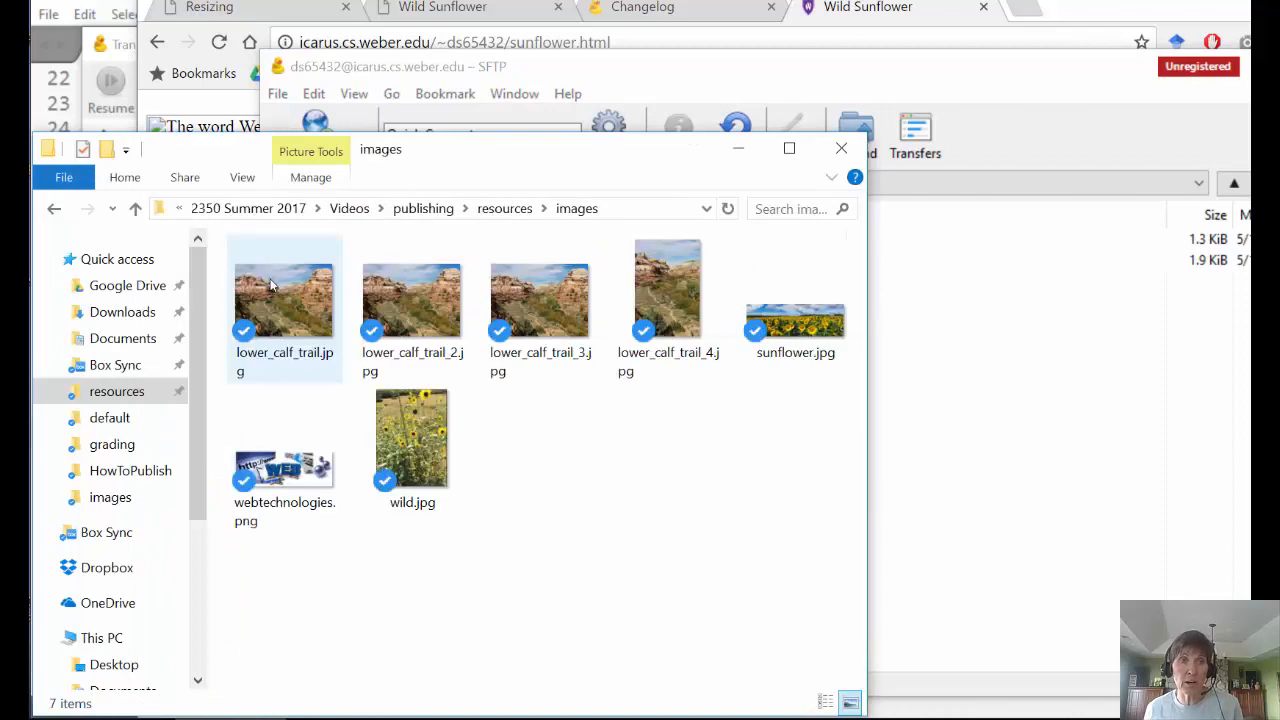
left_click(504, 208)
left_click(514, 208)
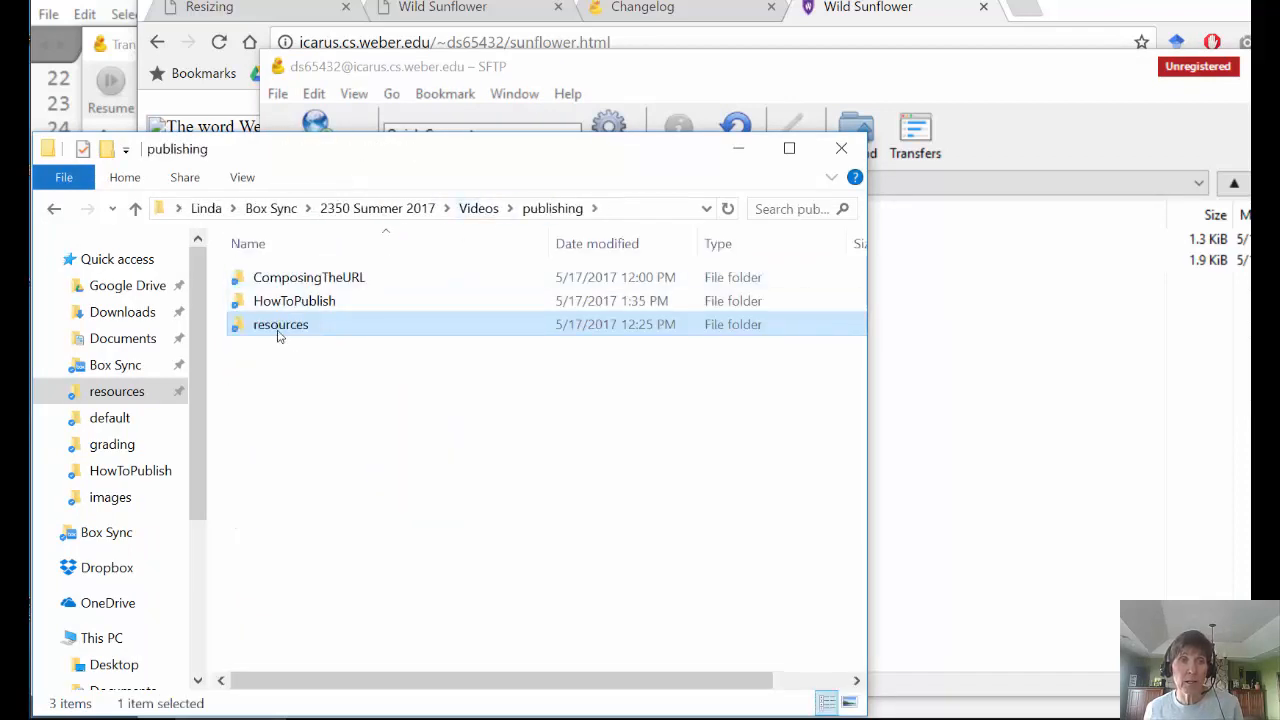
double_click(279, 334)
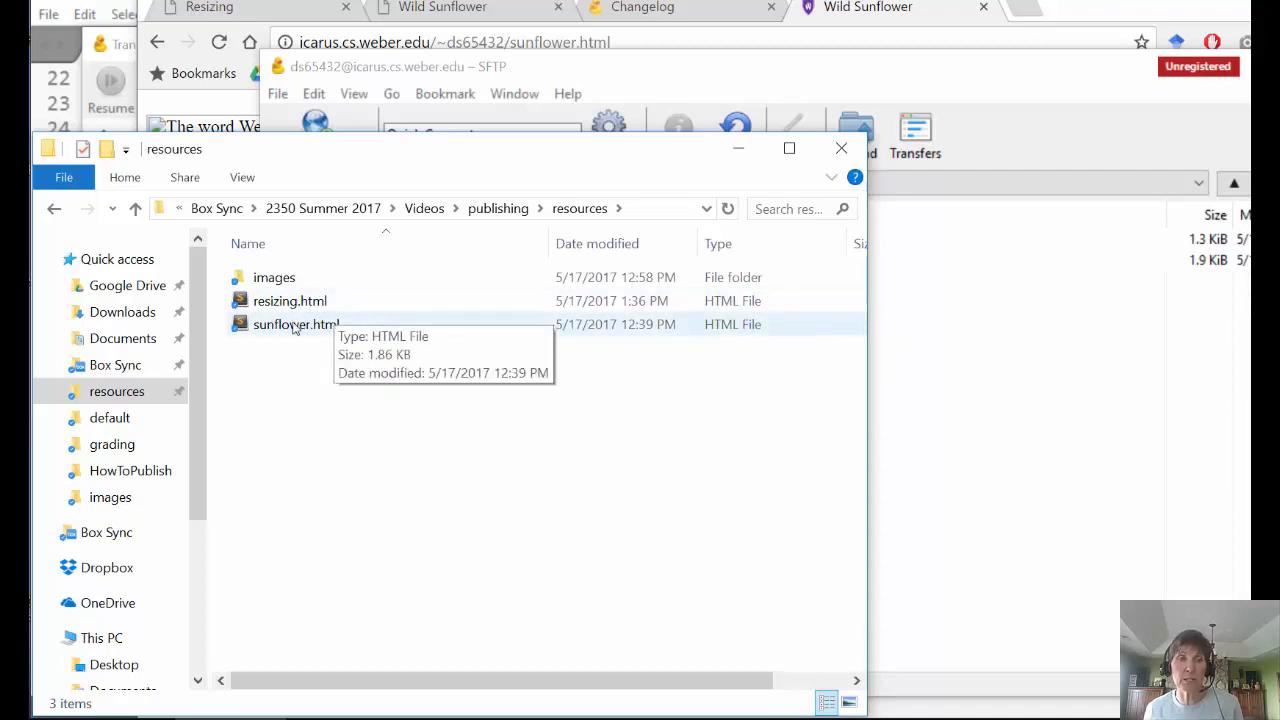
left_click(912, 348)
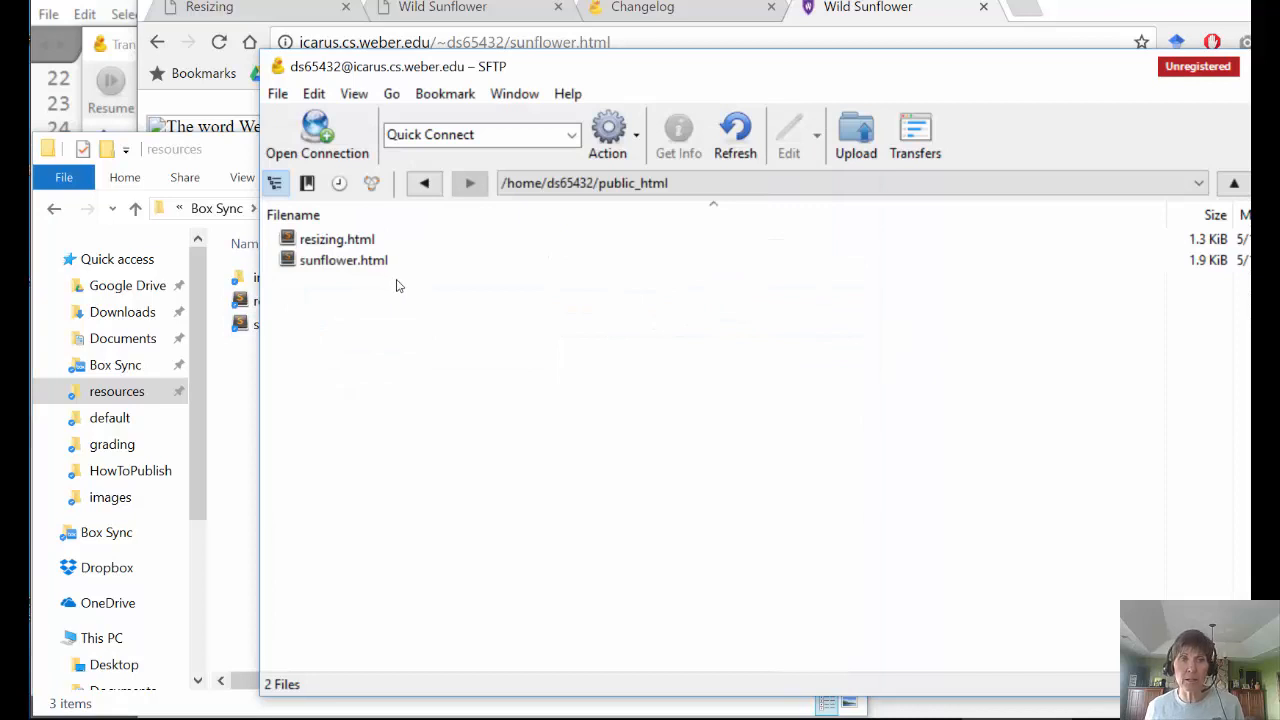
- Upload the images folder (2.4 MiB) from the local resources folder into public_html
left_click(856, 136)
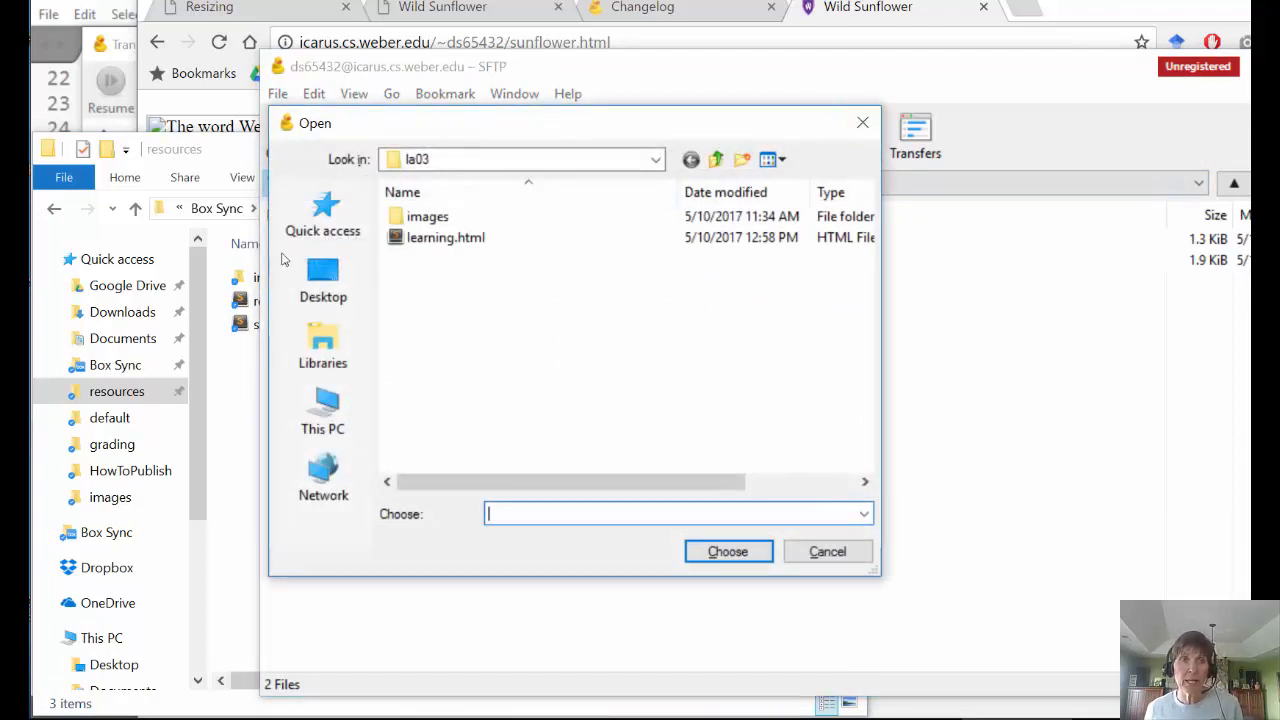
left_click(322, 215)
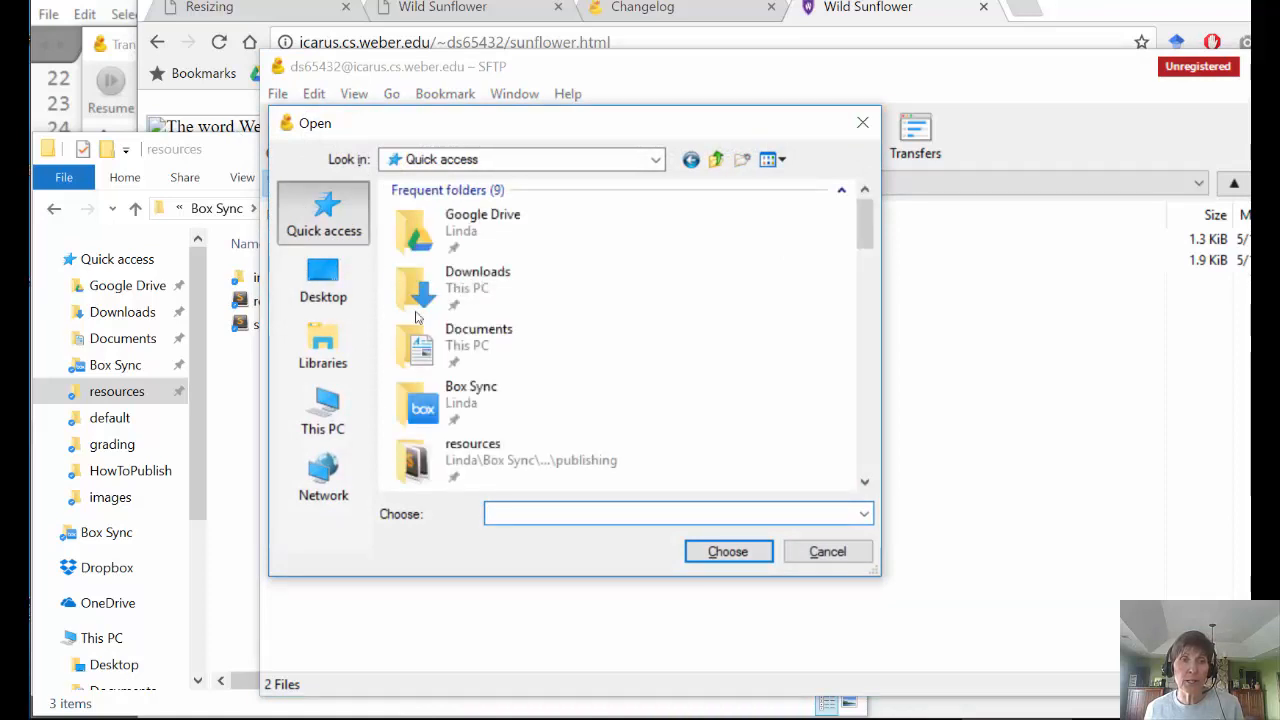
double_click(420, 468)
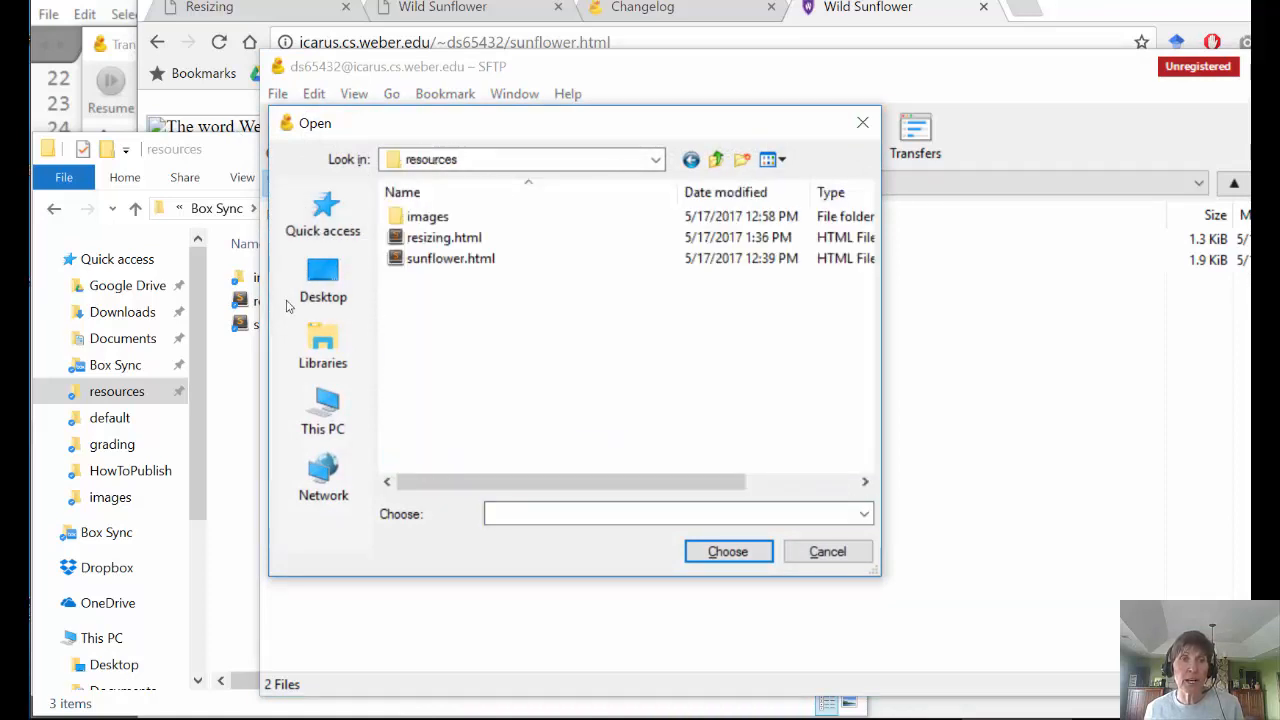
left_click(425, 217)
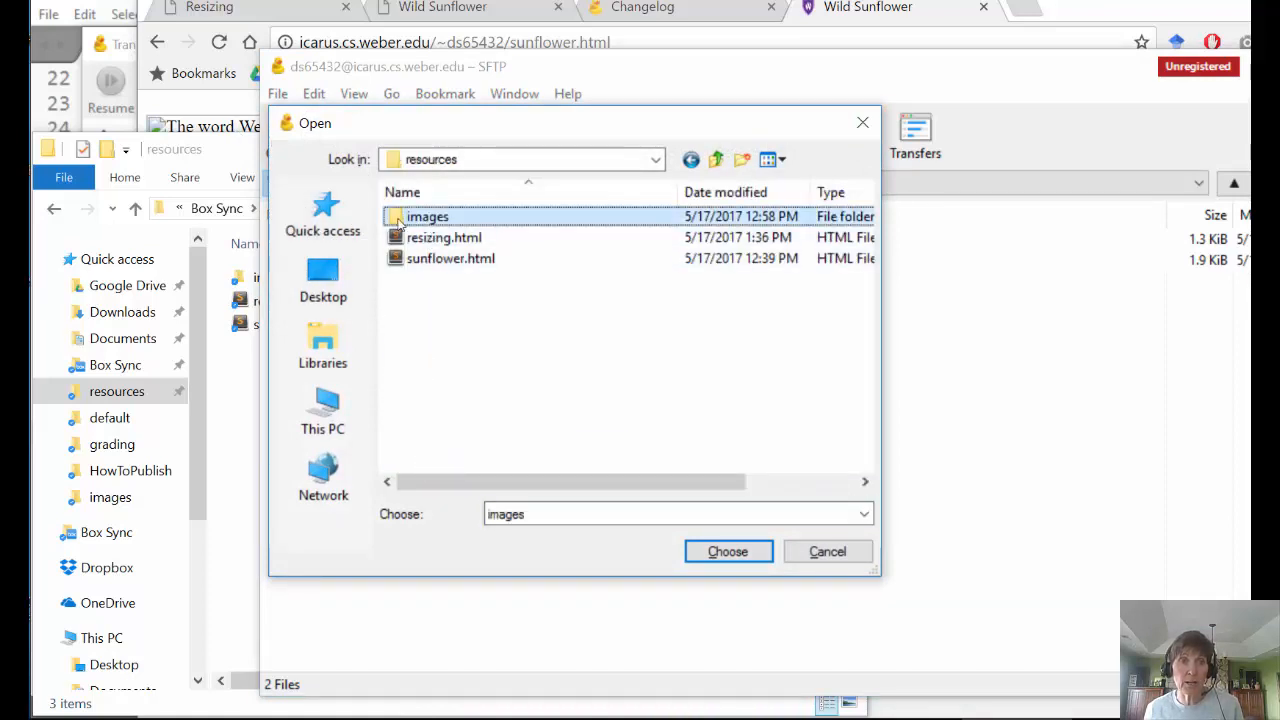
left_click(720, 552)
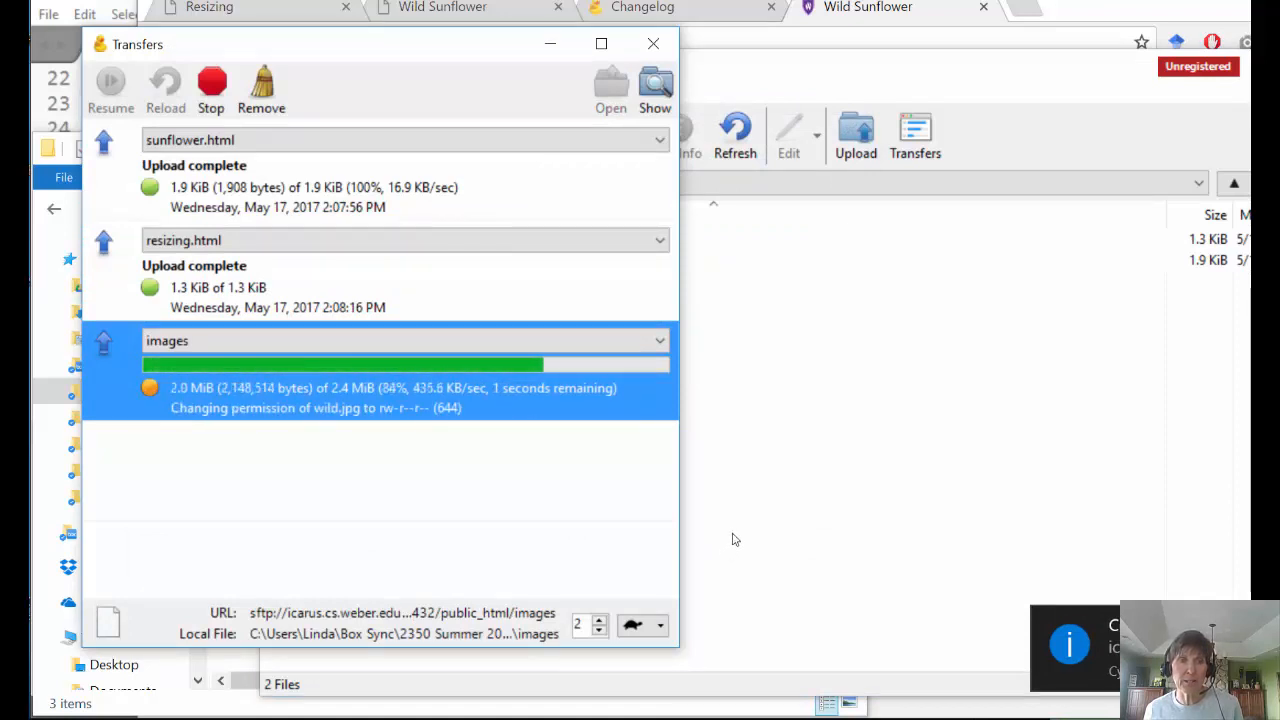
left_click(763, 469)
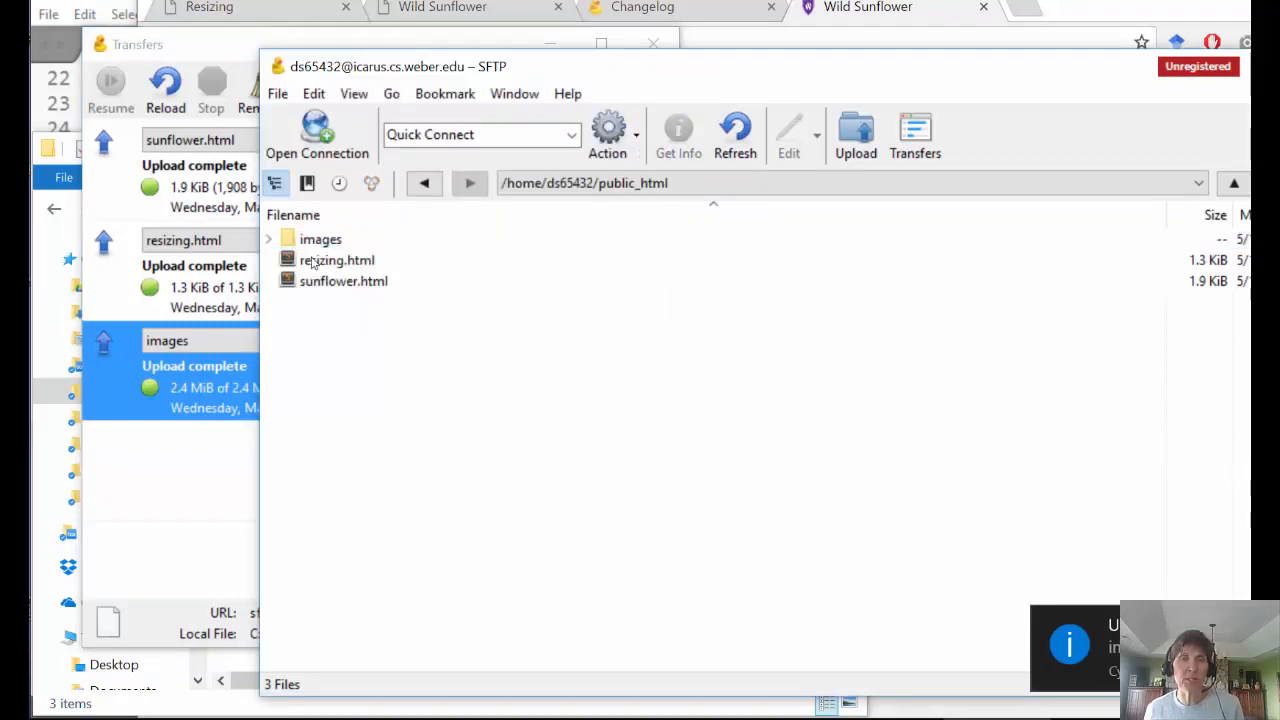
- Reload sunflower.html in Chrome and scroll through it to confirm the WEB banner and sunflower photos show
left_click(857, 7)
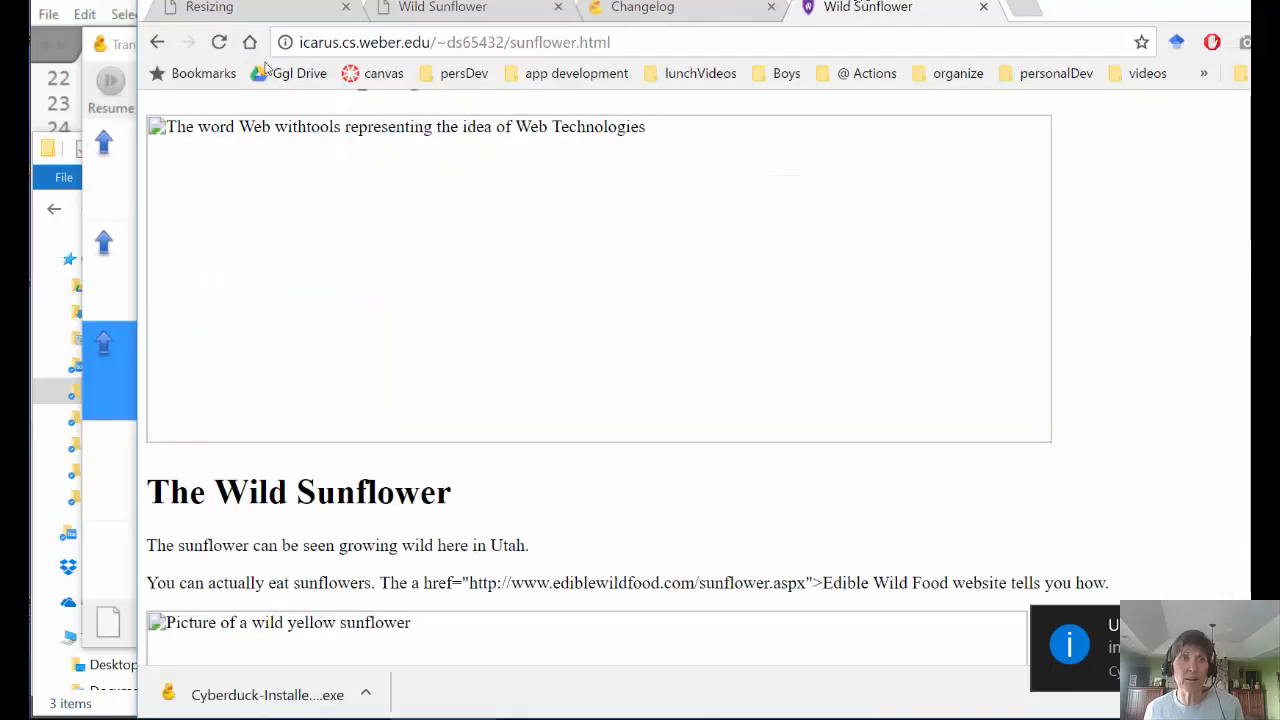
left_click(218, 42)
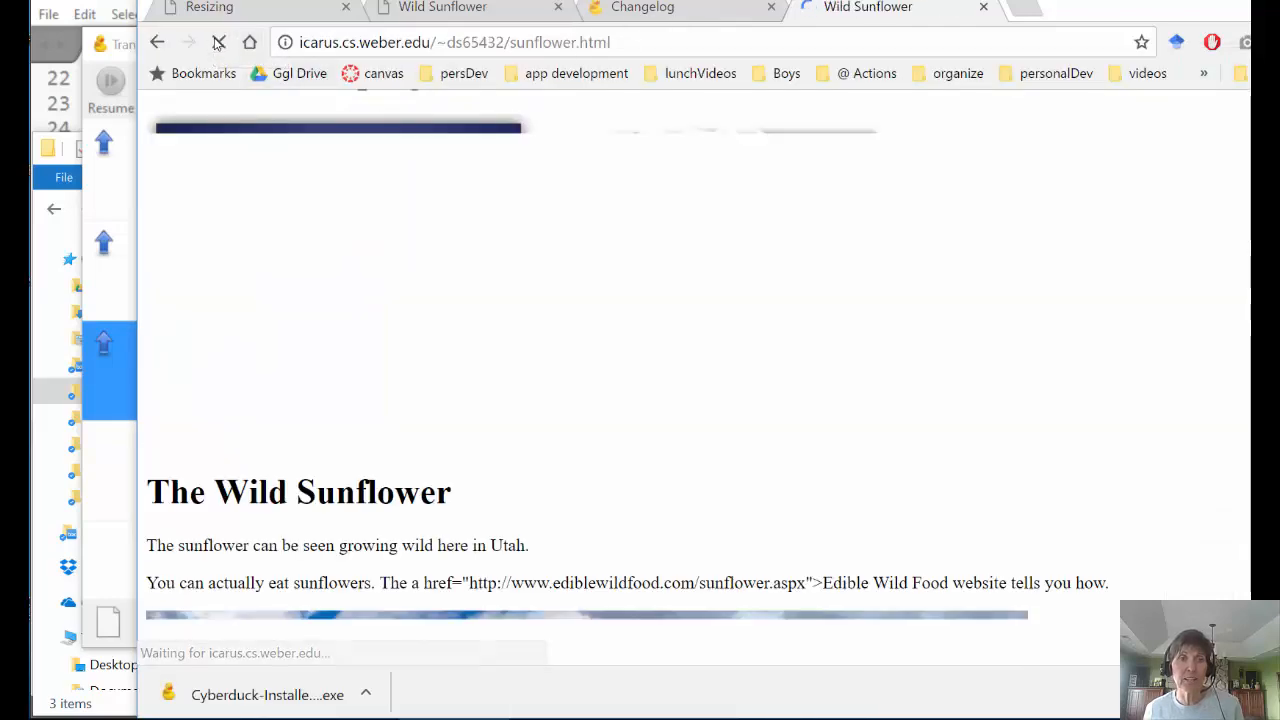
scroll(460, 287, "down", 4)
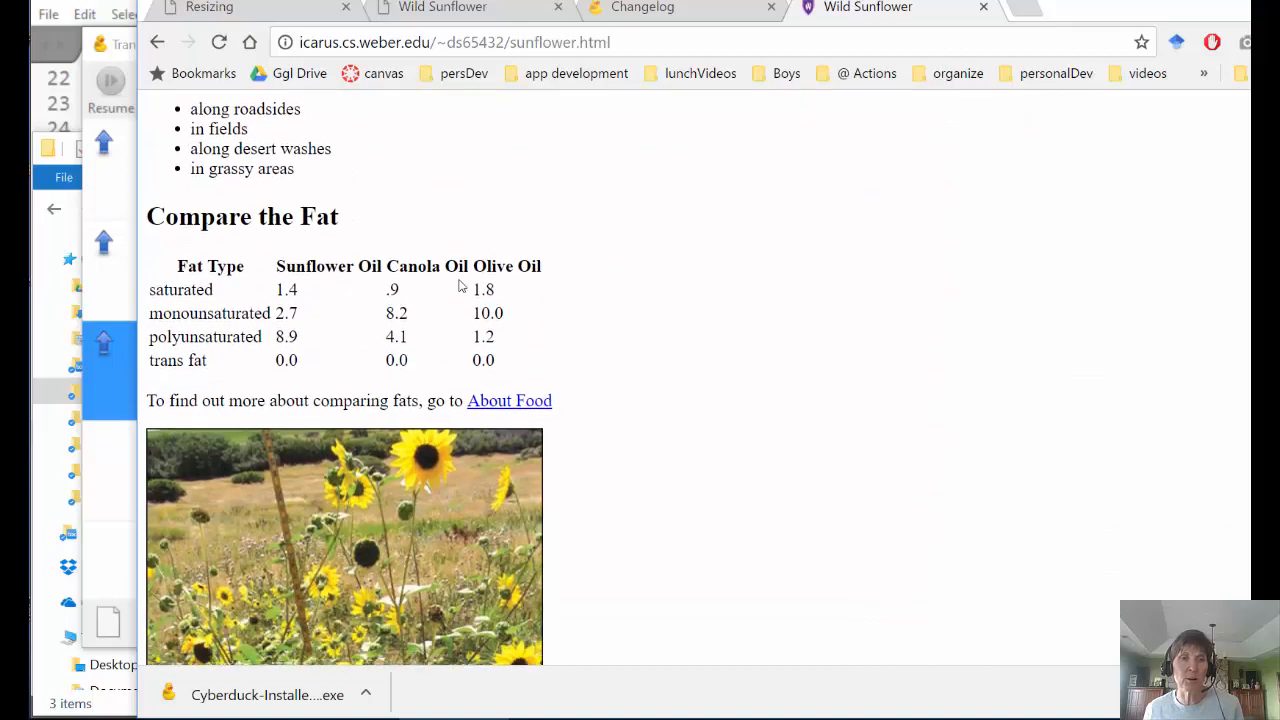
scroll(460, 287, "up", 10)
scroll(460, 287, "up", 2)
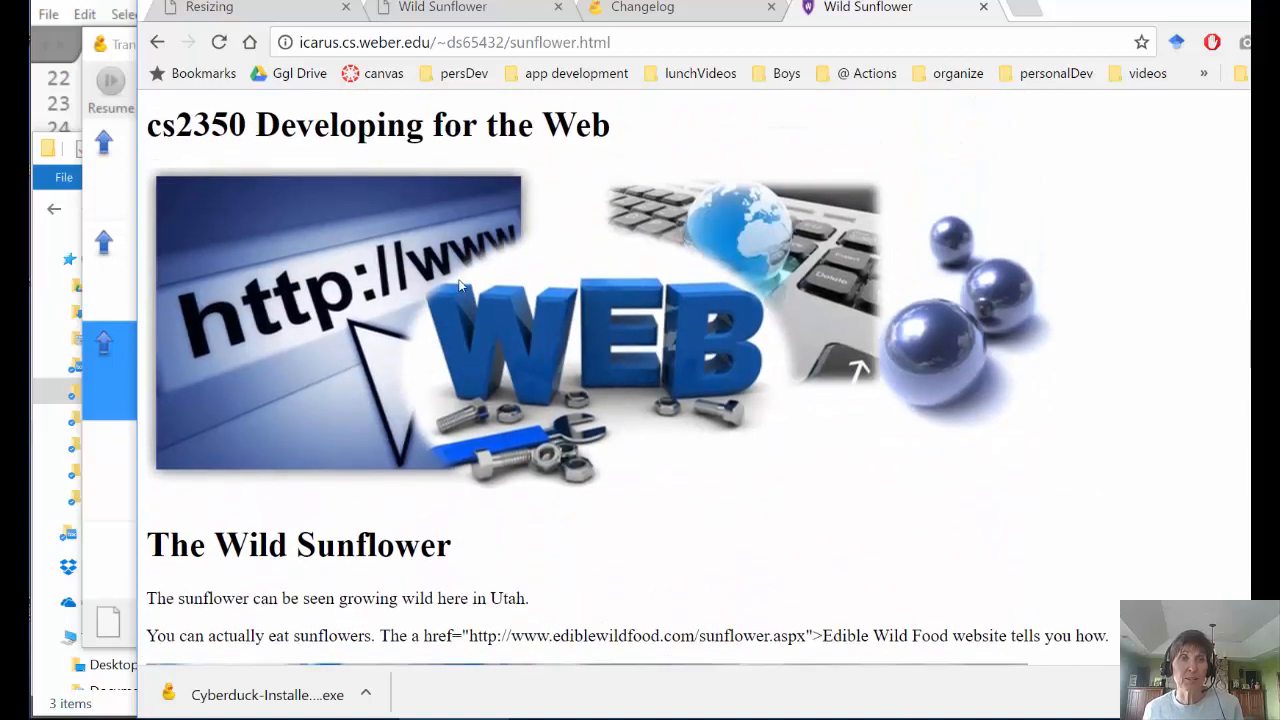
scroll(460, 287, "down", 3)
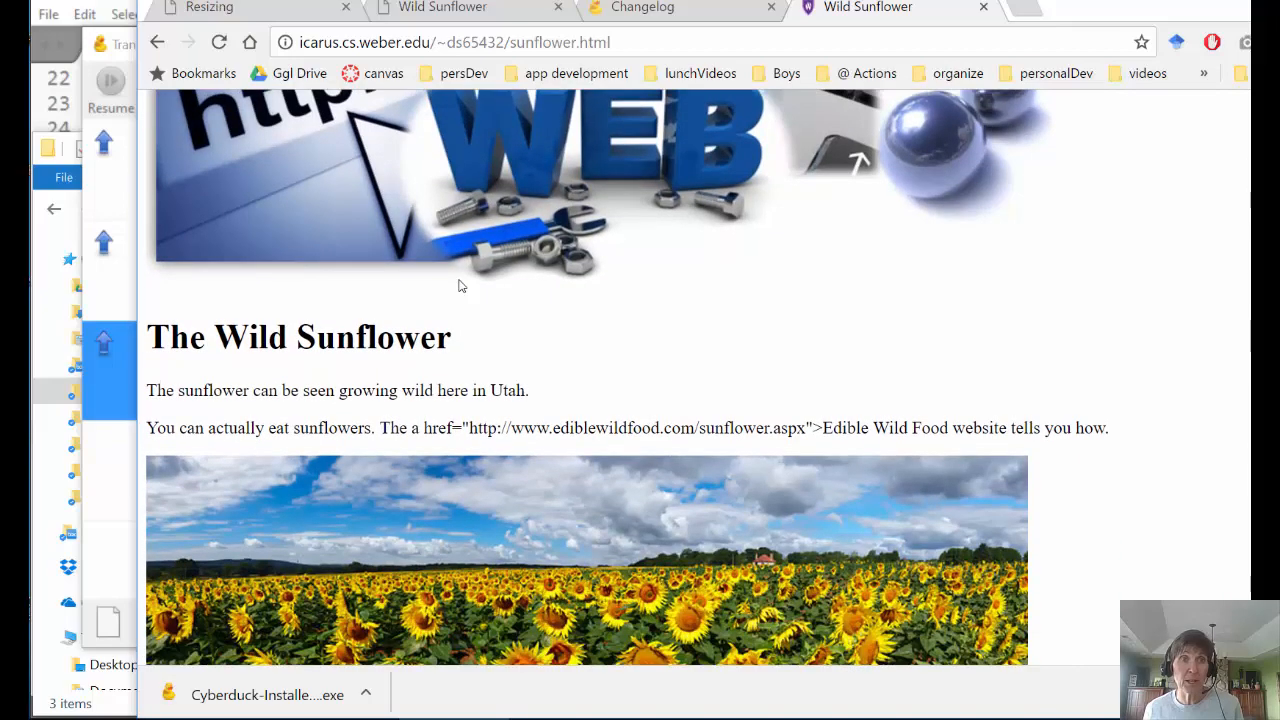
scroll(460, 287, "up", 3)
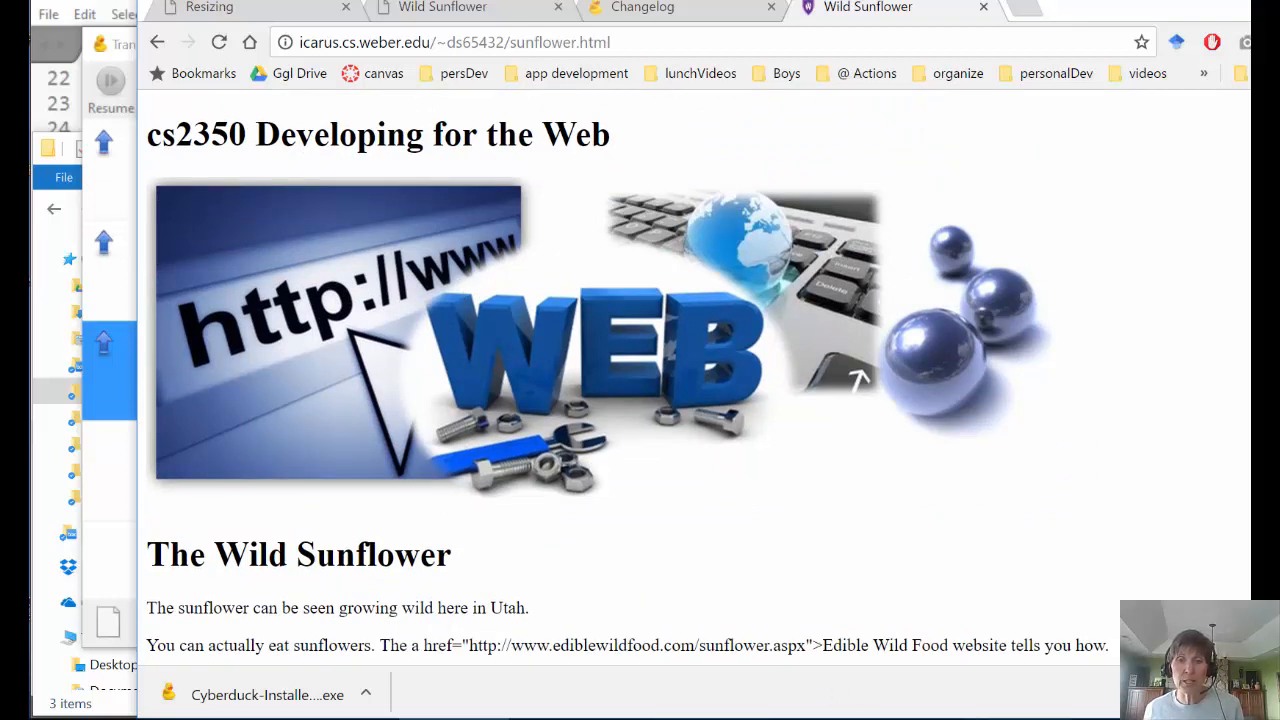
key("alt+Tab")
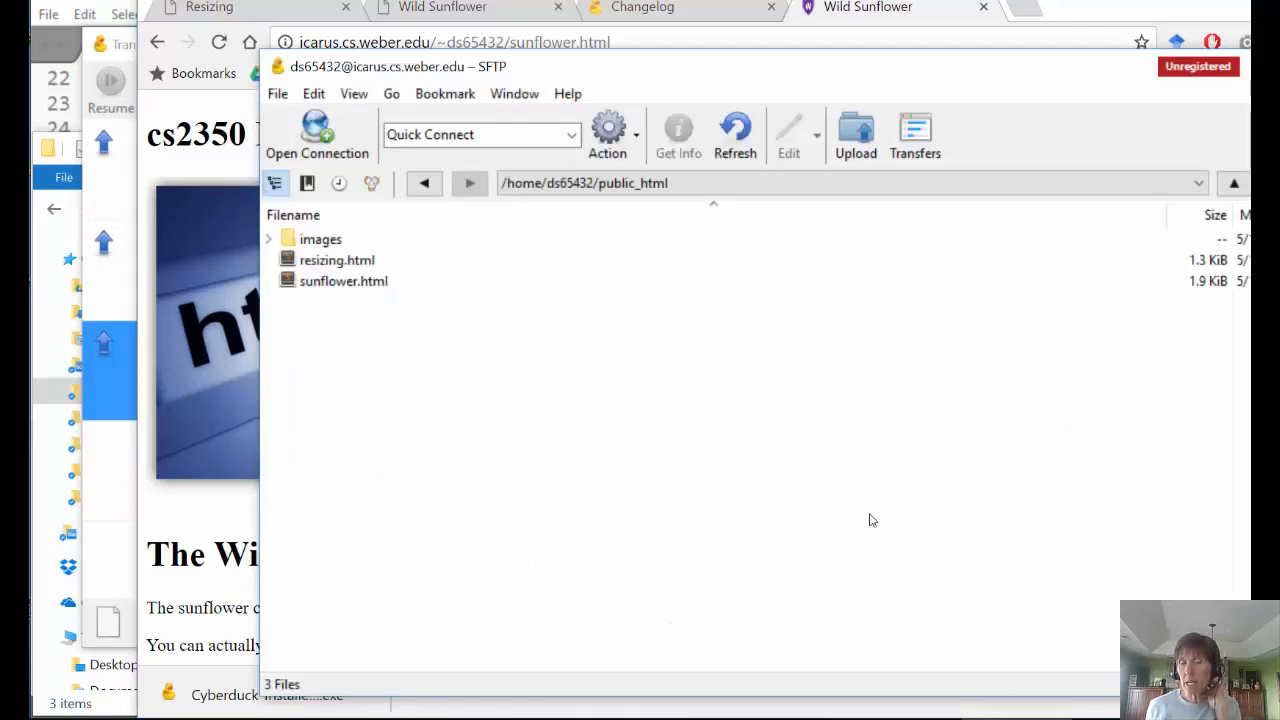
- Upload the local resources folder from publishing into public_html
left_click(856, 135)
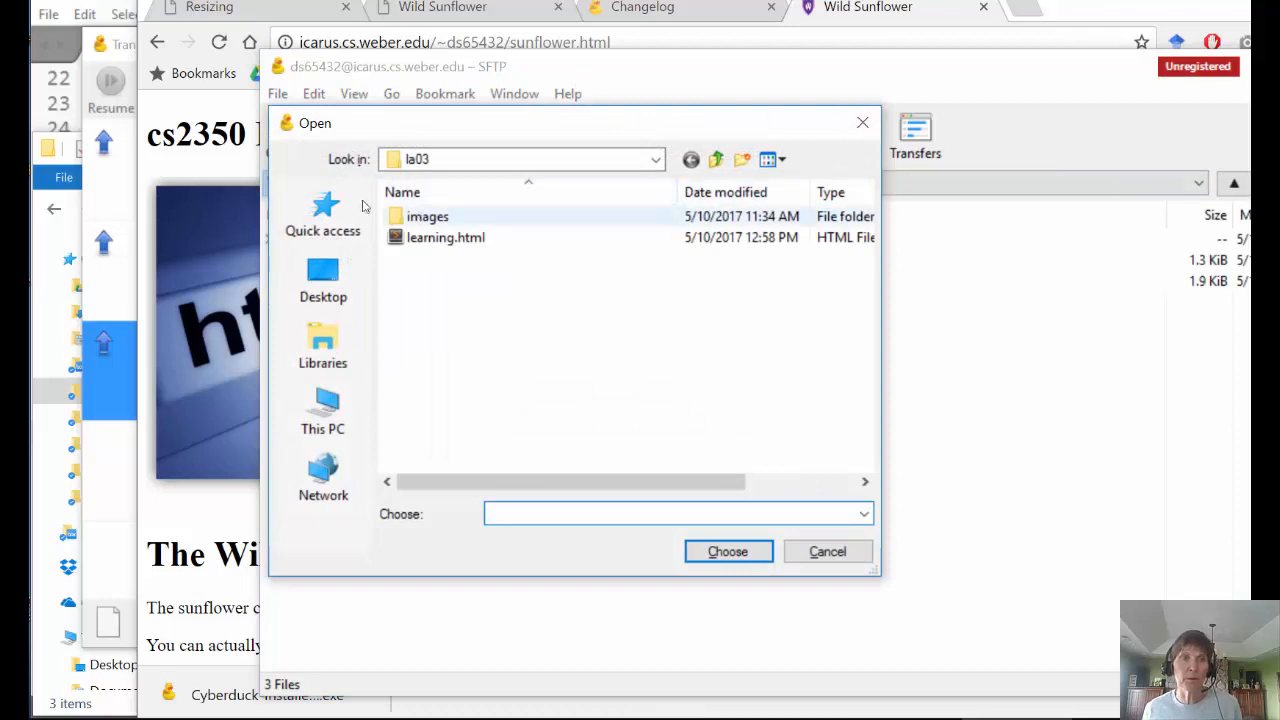
left_click(358, 208)
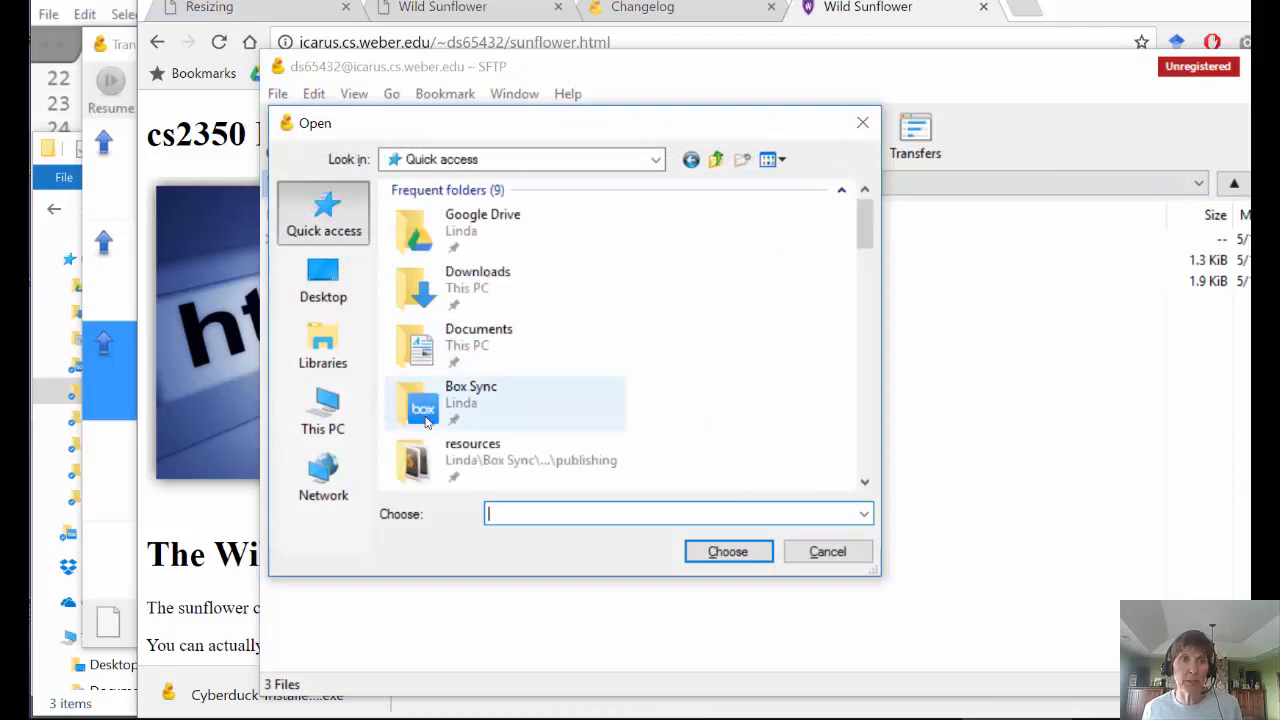
double_click(437, 457)
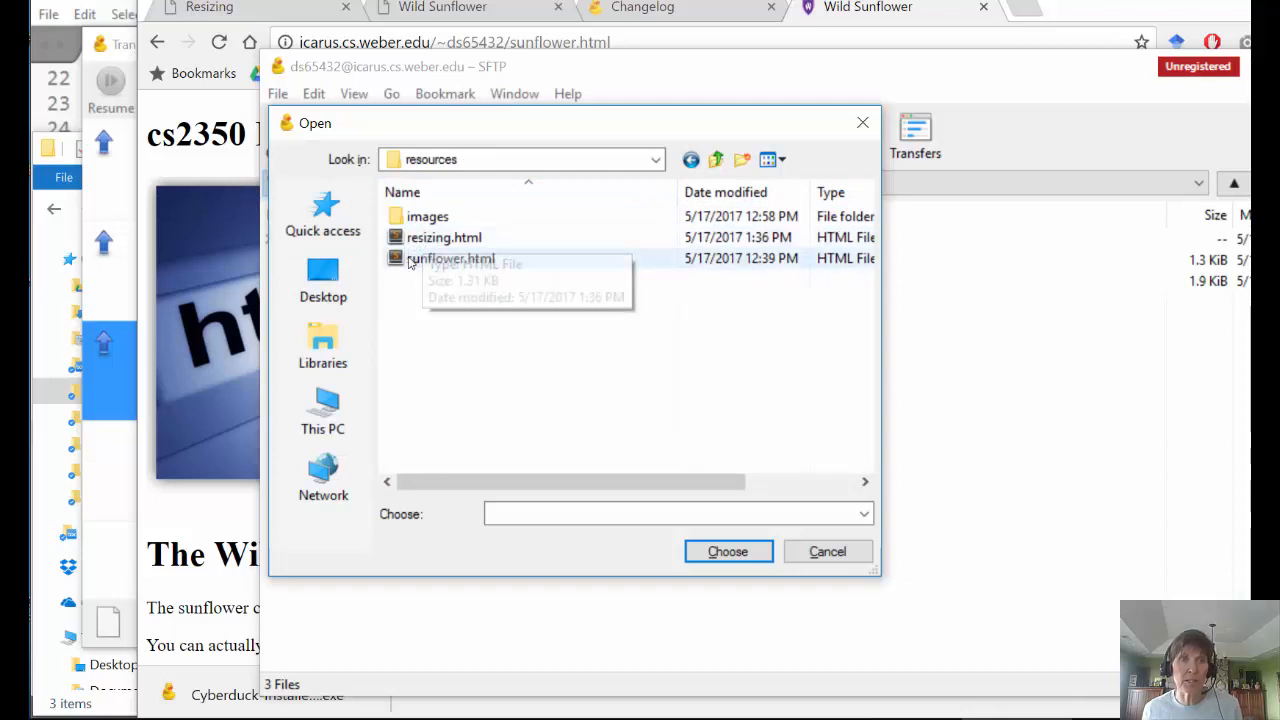
left_click(716, 159)
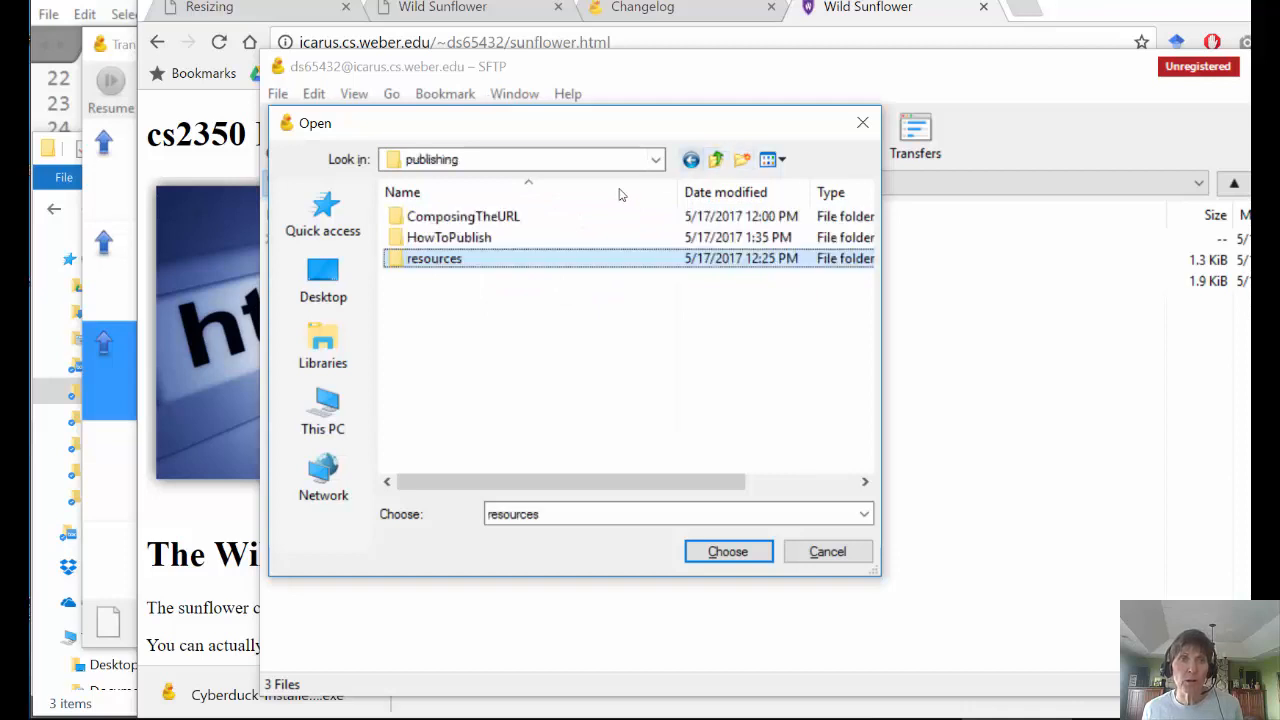
left_click(402, 258)
key("Escape")
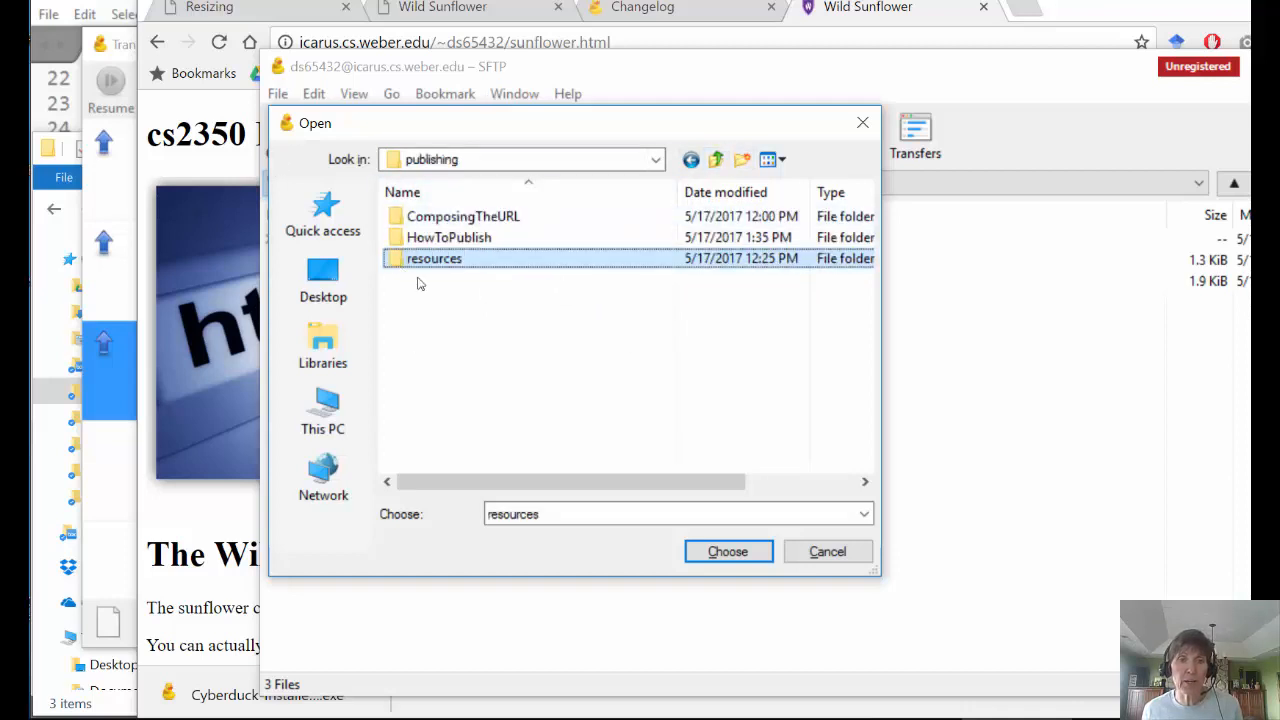
left_click(737, 553)
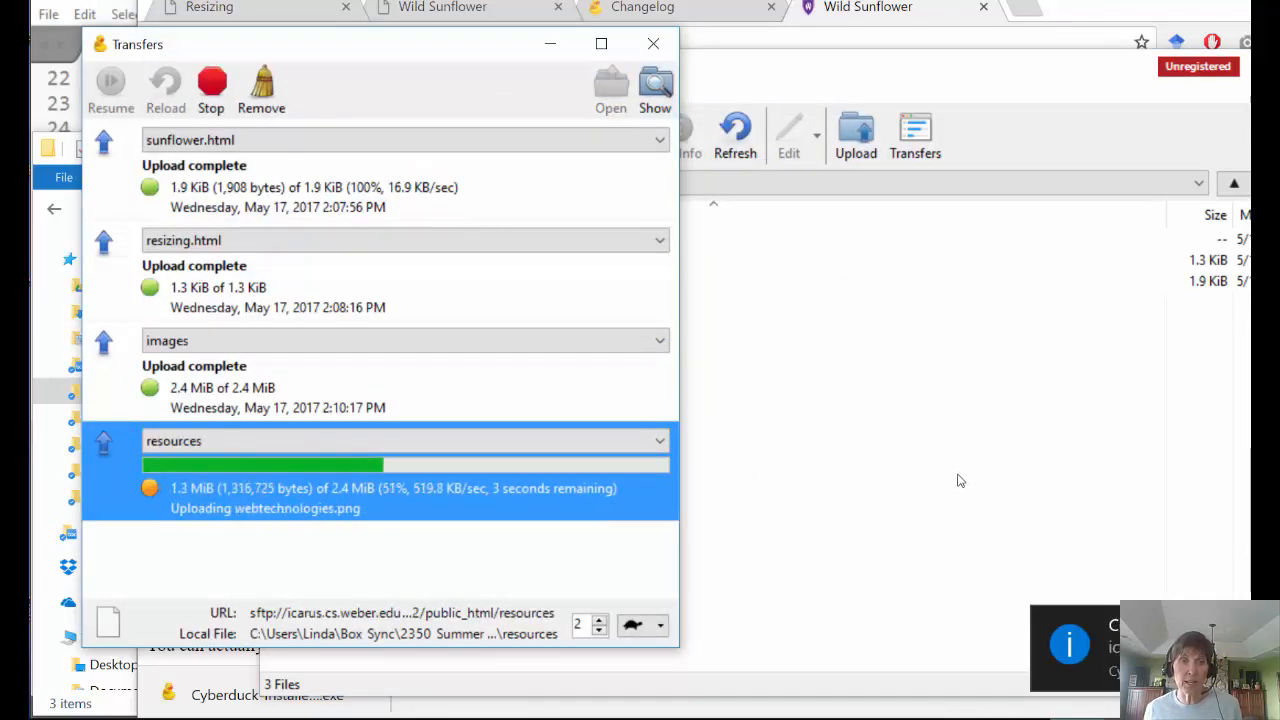
- Open the uploaded resources folder on the server to check its contents
left_click(908, 445)
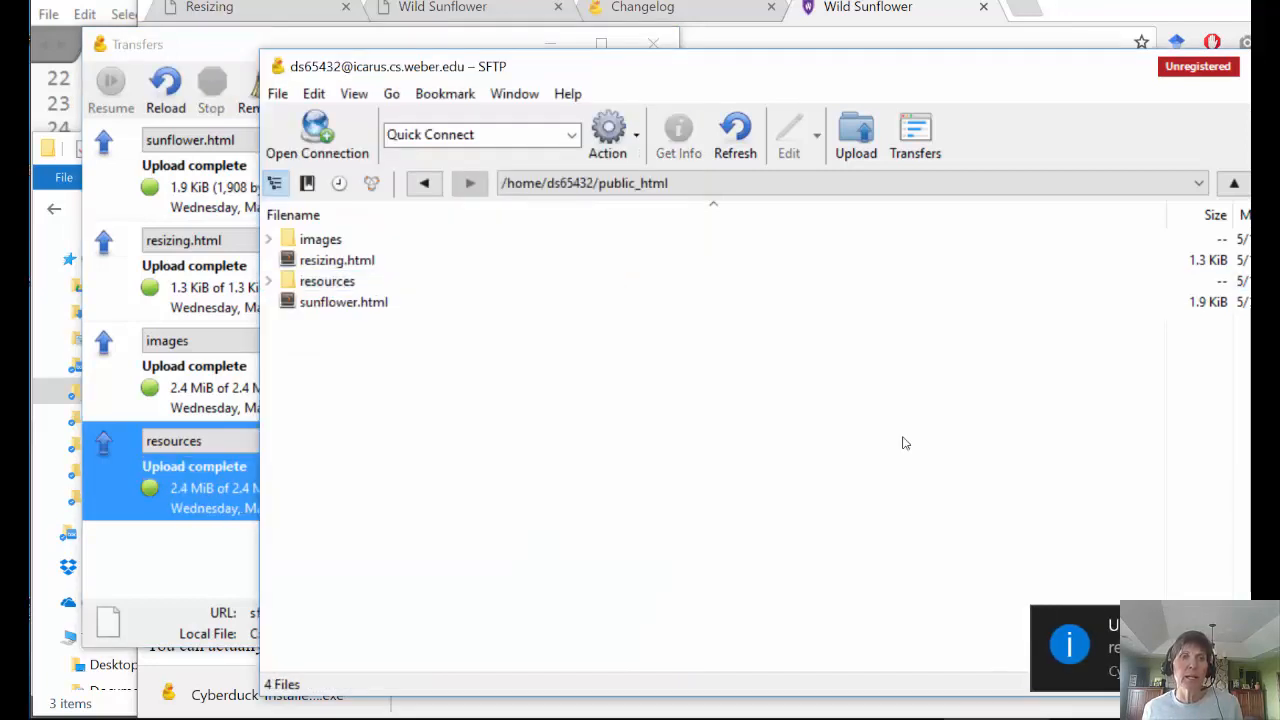
double_click(327, 281)
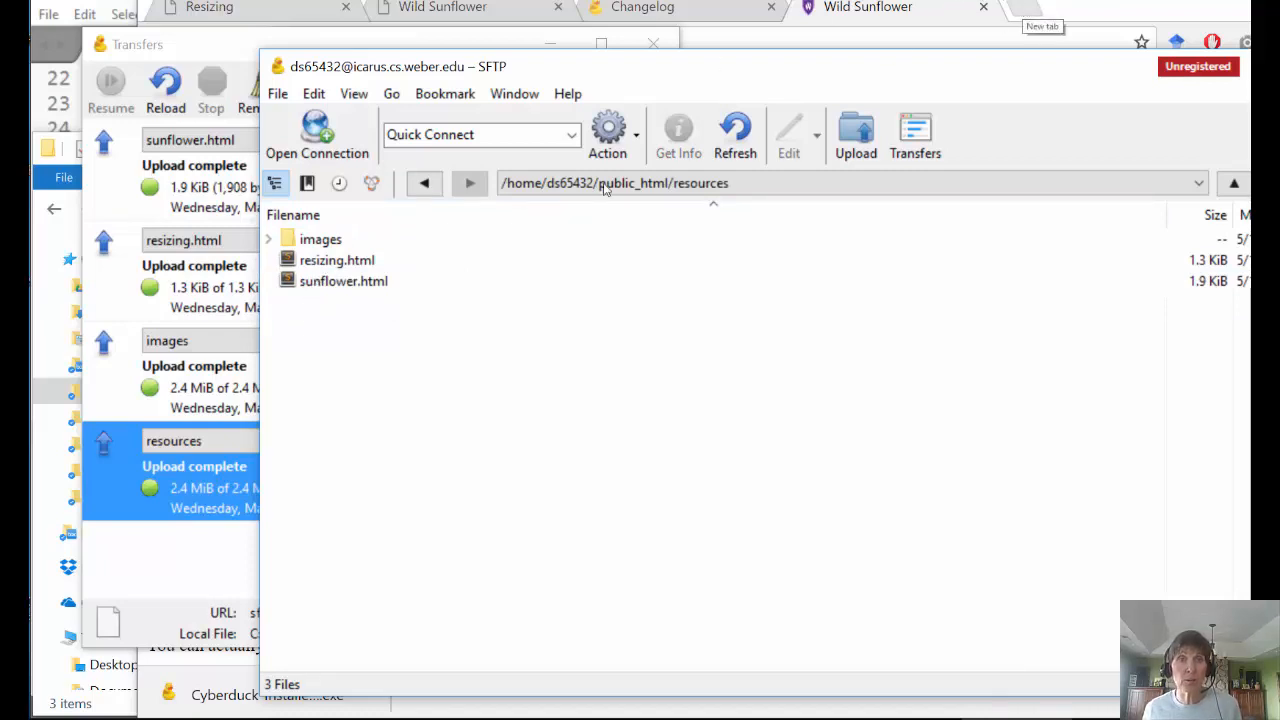
left_click(1026, 12)
- Enter the account's icarus.cs.weber.edu home URL in the new tab, checking the resources path in Cyberduck
type("icar")
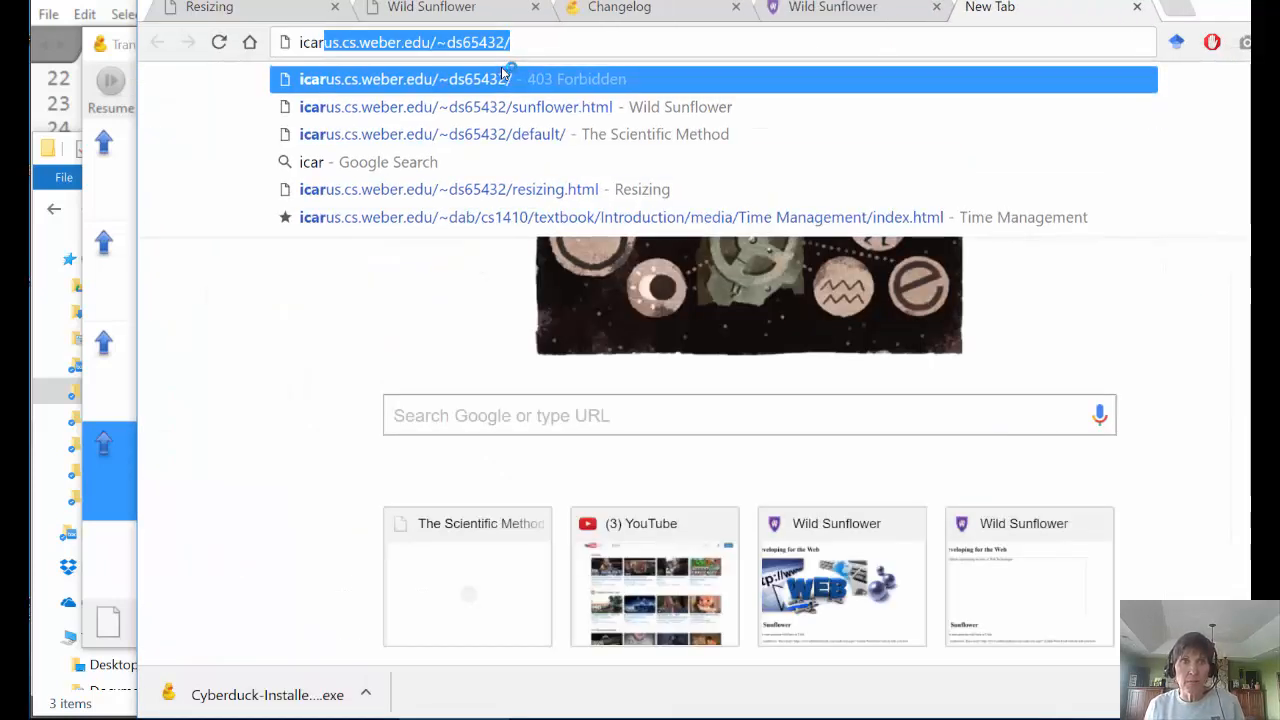
type("us.cs")
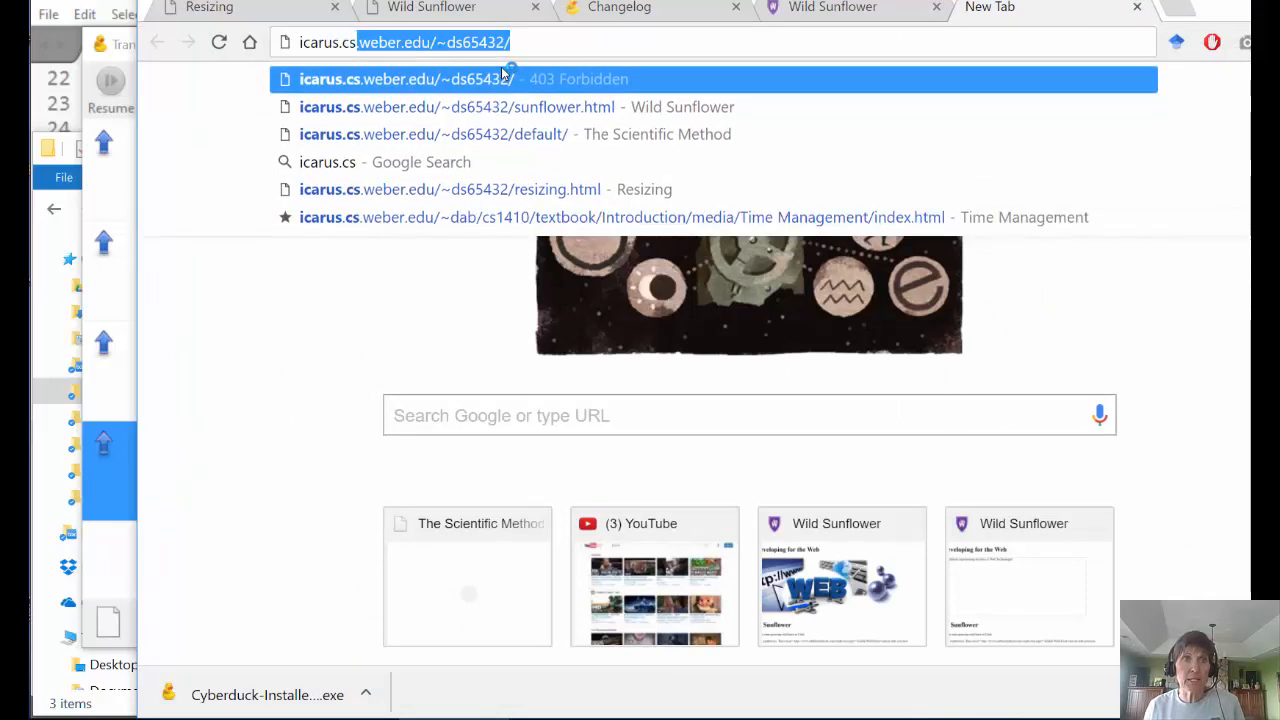
type(".weber.e")
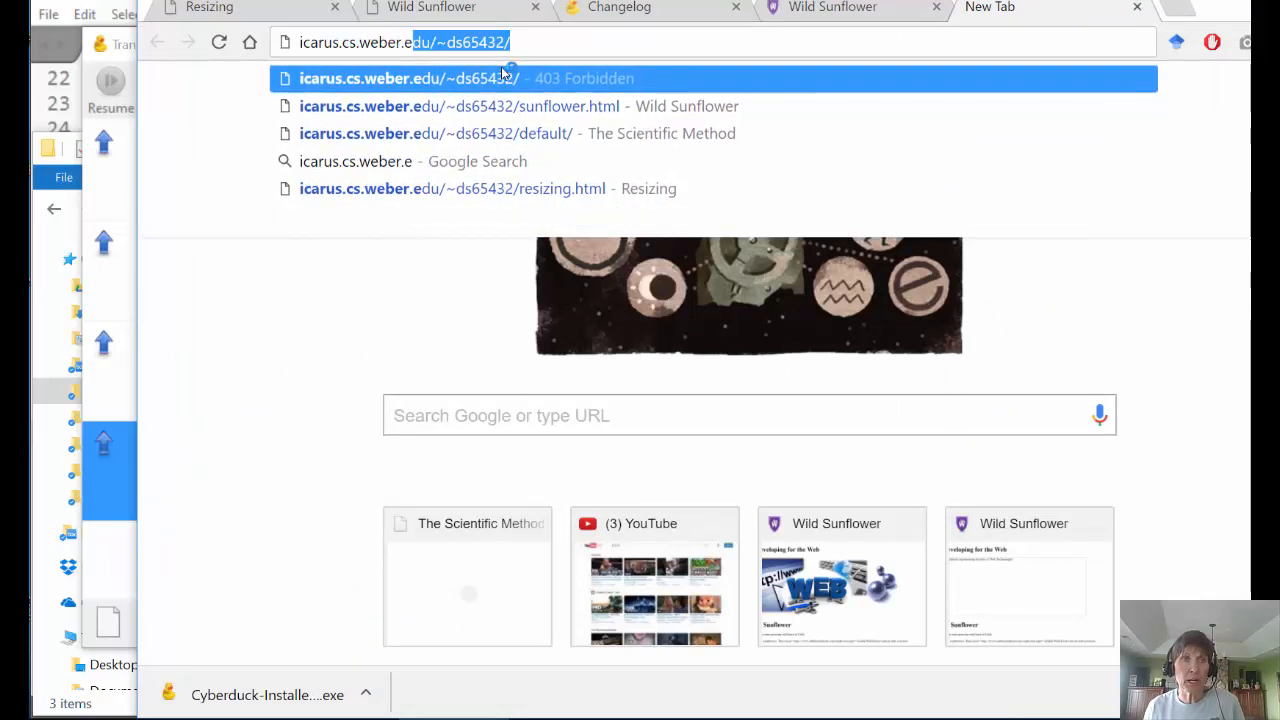
type("du/")
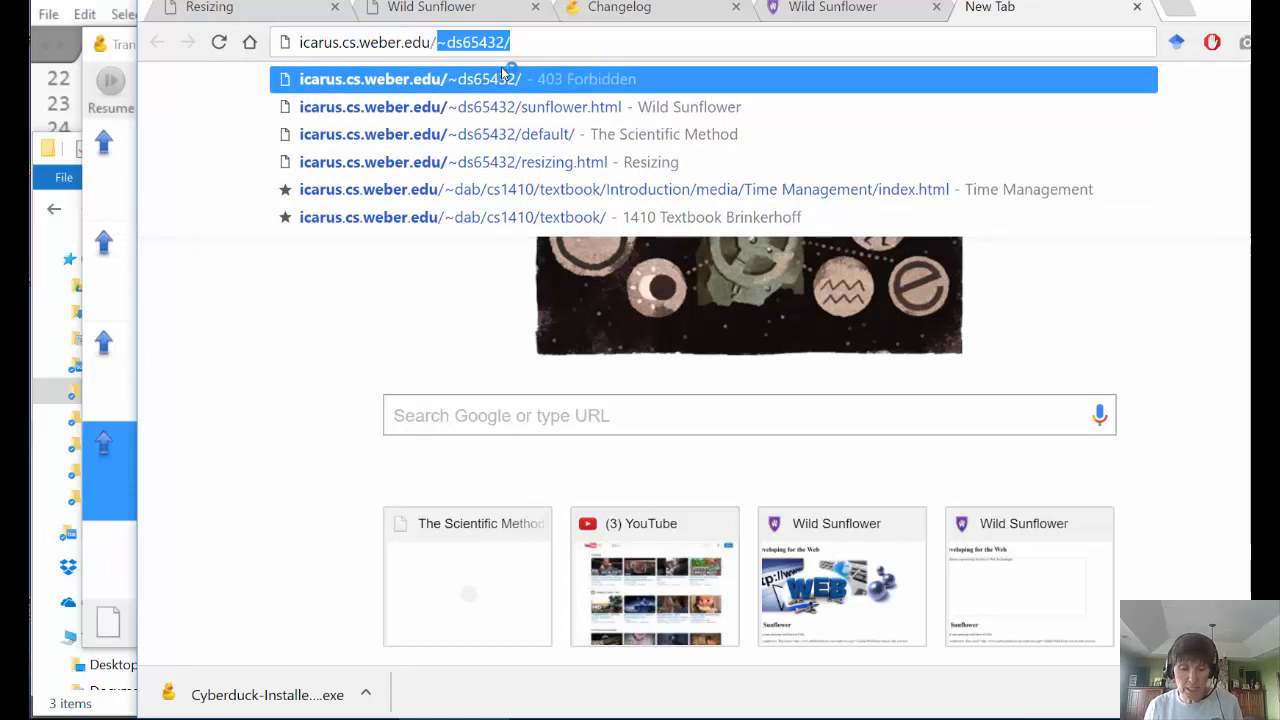
type("~ds")
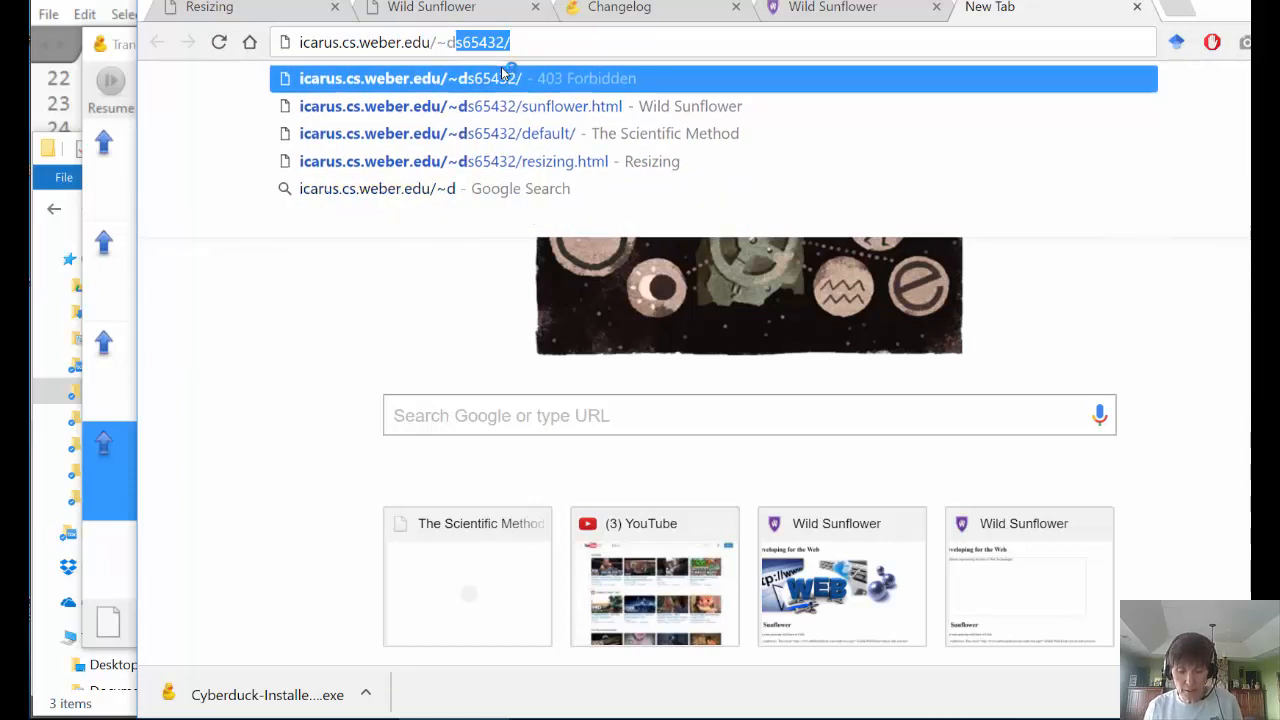
type("65432")
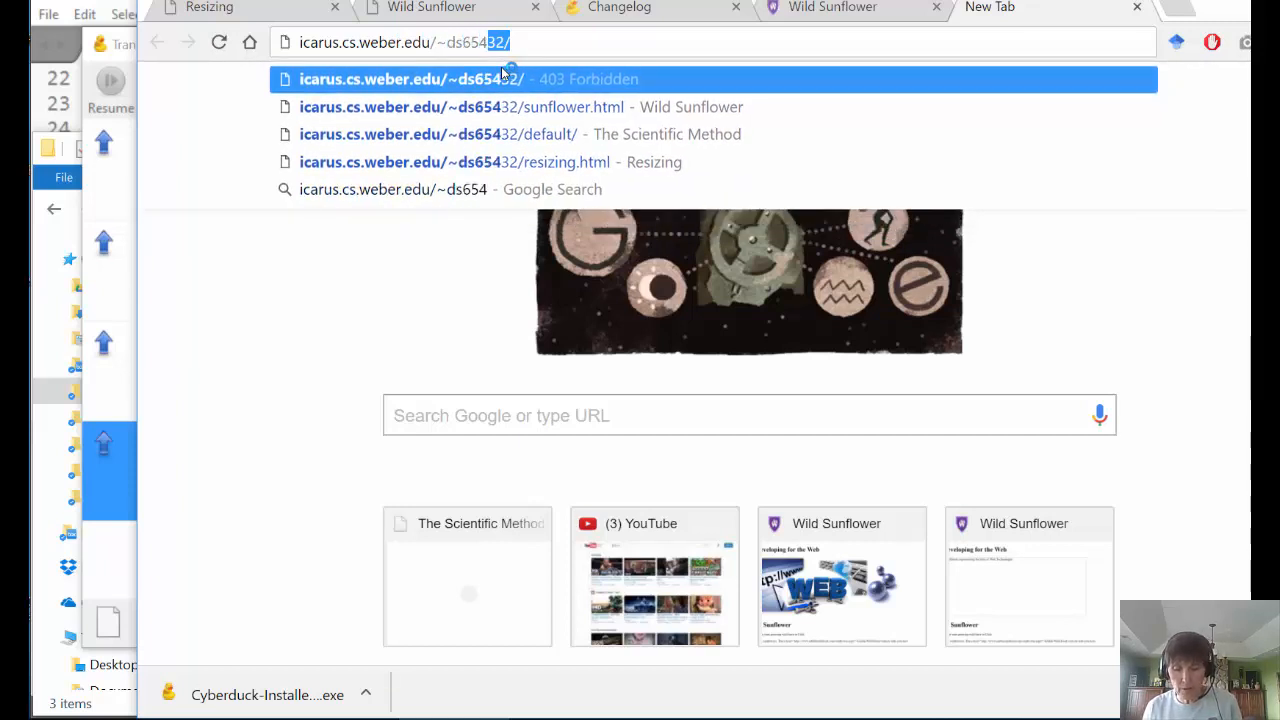
type("/")
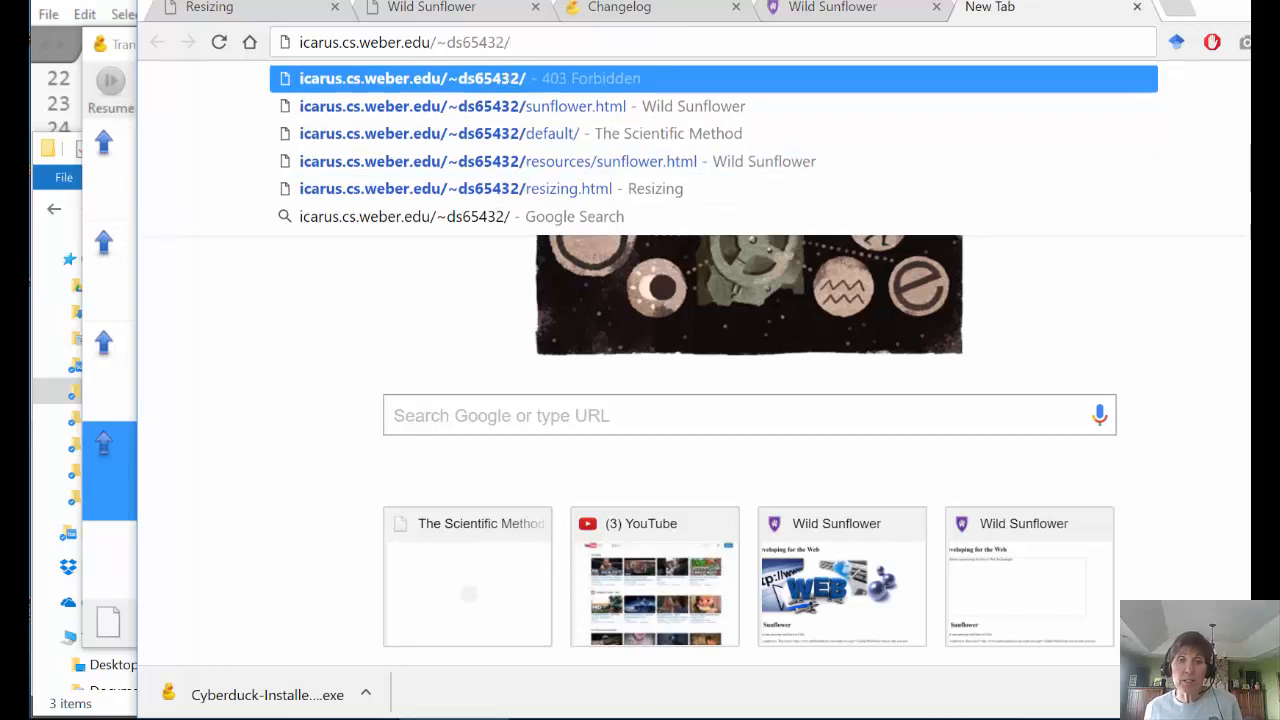
key("alt+Tab")
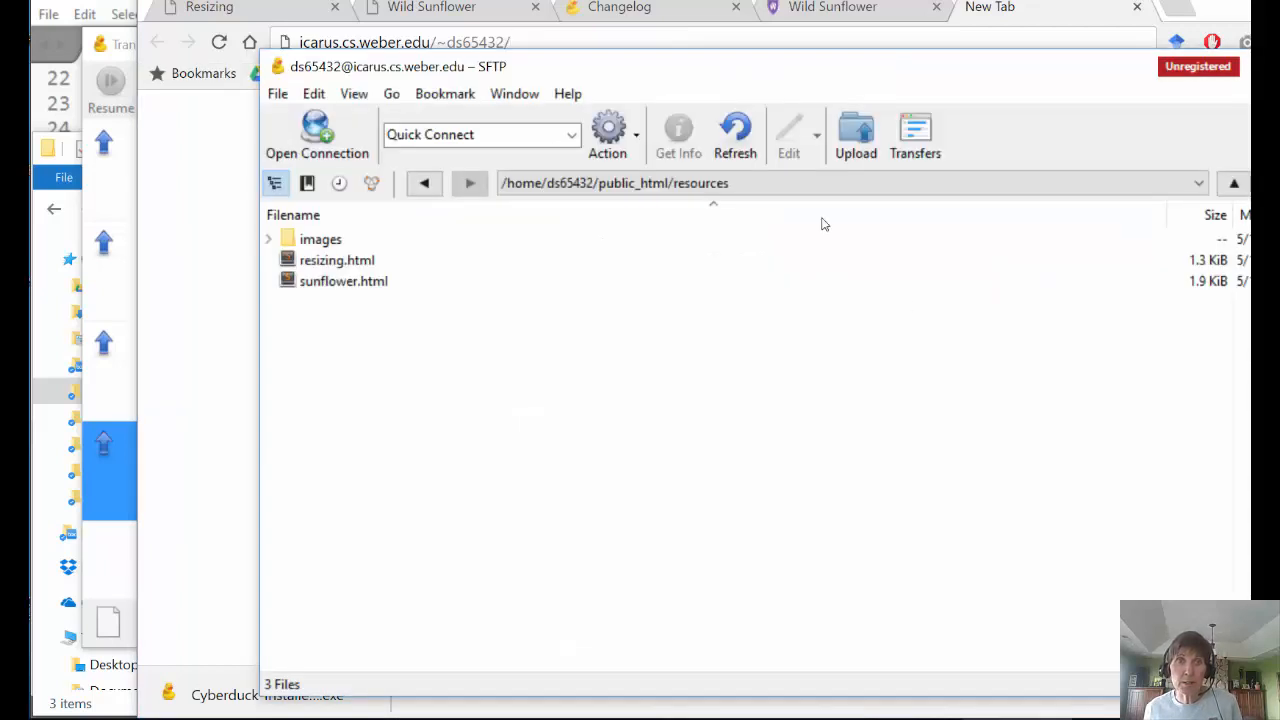
left_click(665, 185)
left_click(652, 218)
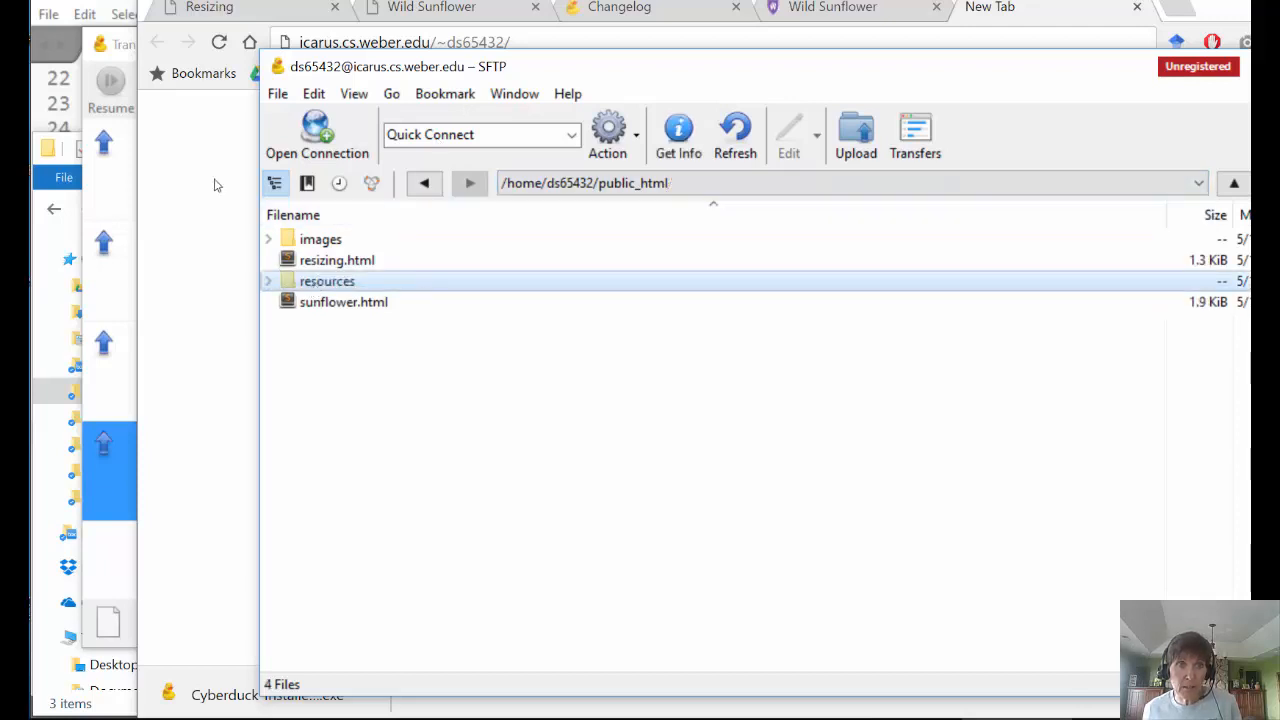
double_click(320, 283)
left_click(1016, 22)
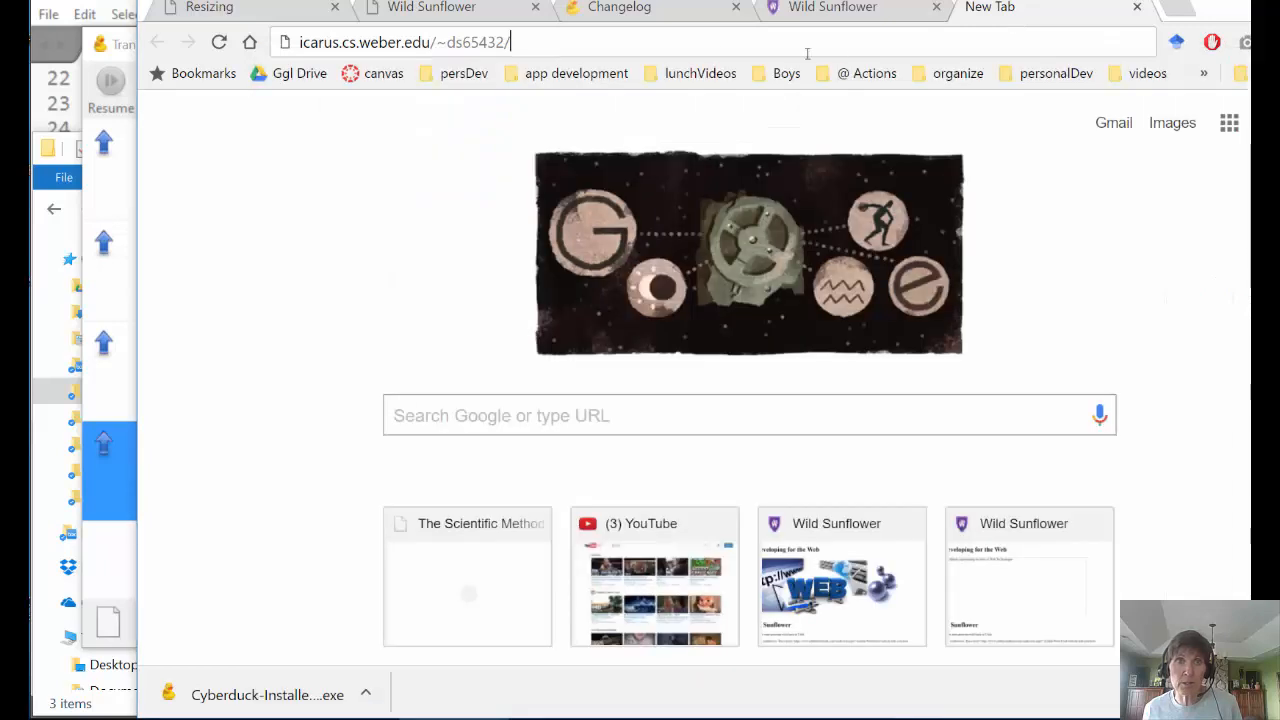
- Append resources/sunflower.html to the URL, load it, and scroll through the Wild Sunflower page
type("resour")
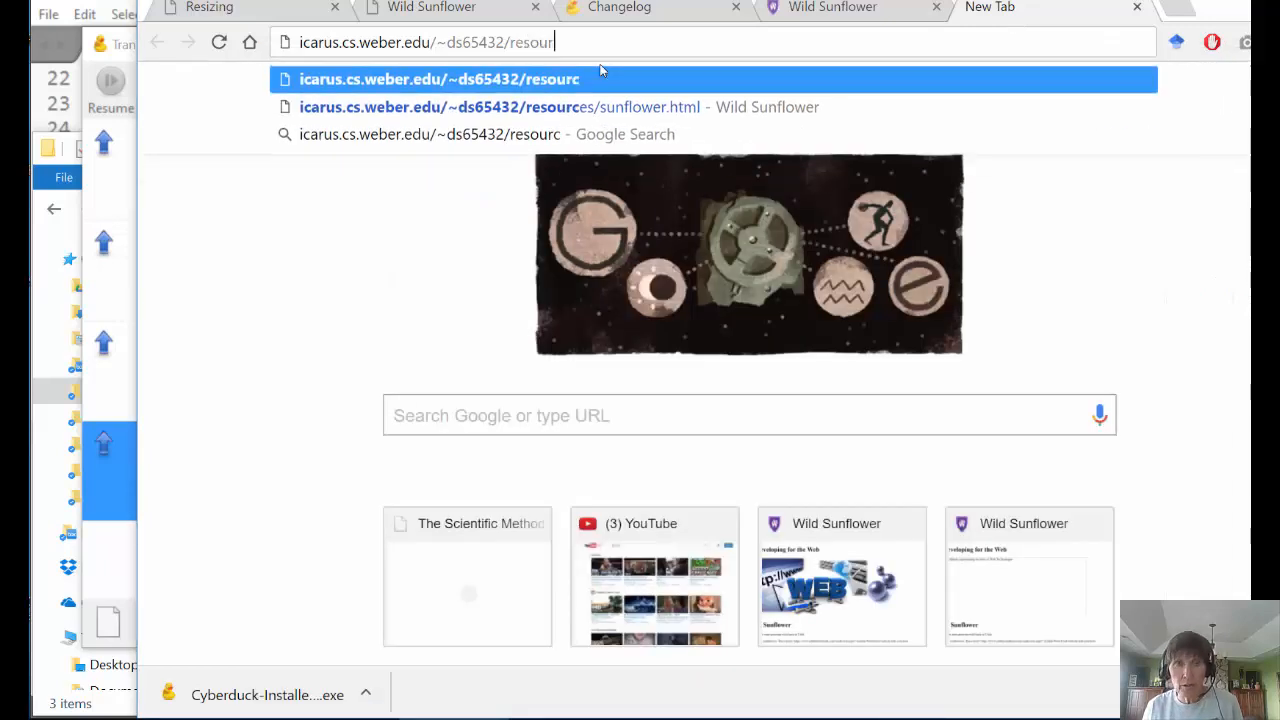
type("ces/")
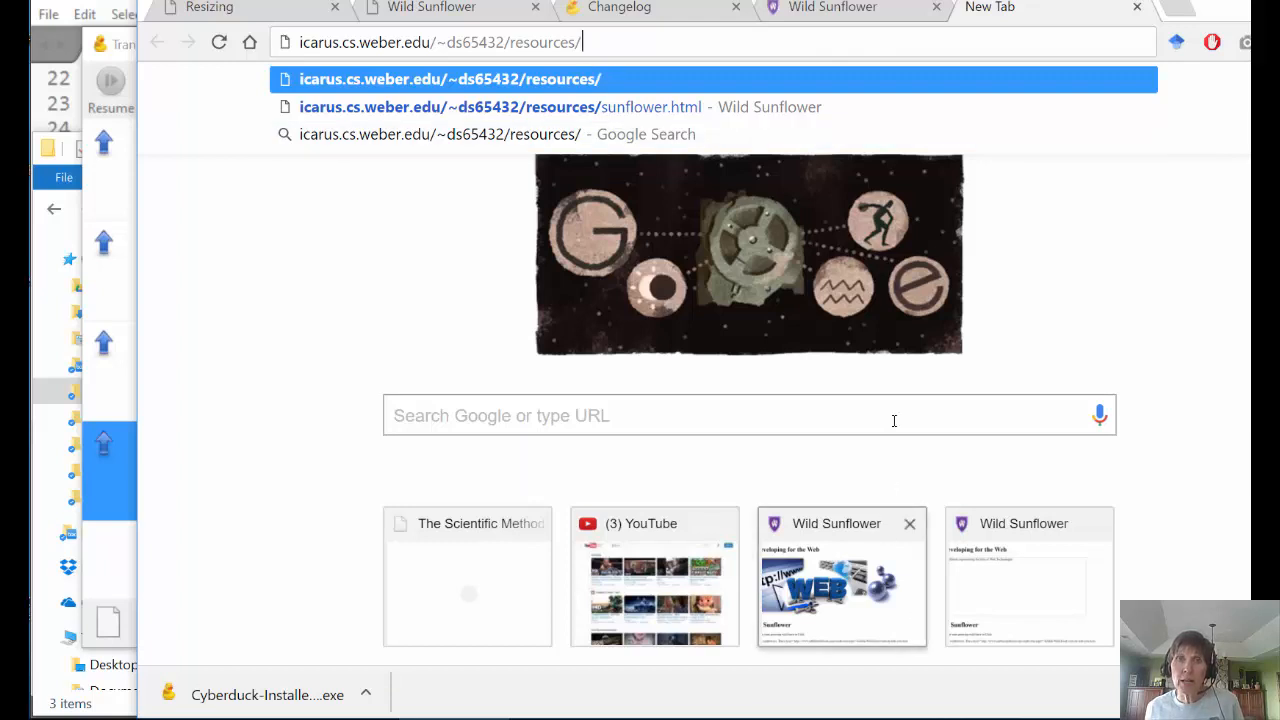
key("alt+Tab")
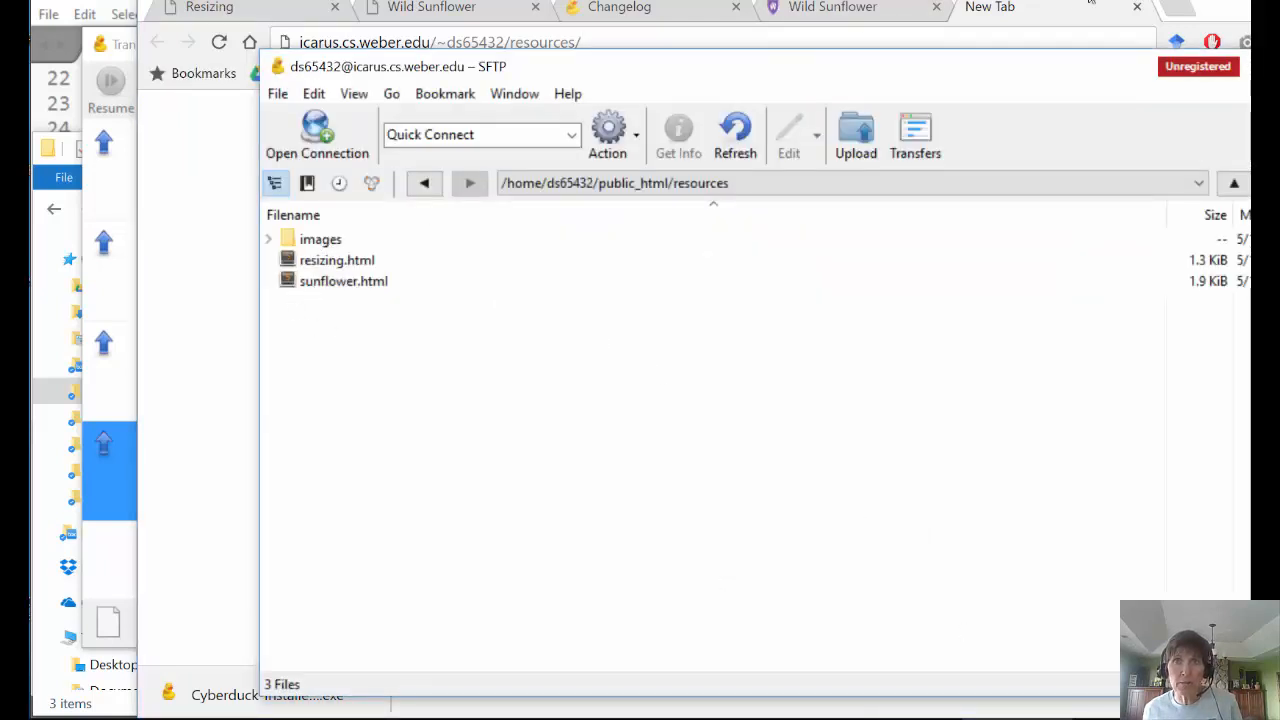
key("alt+Tab")
type("sun")
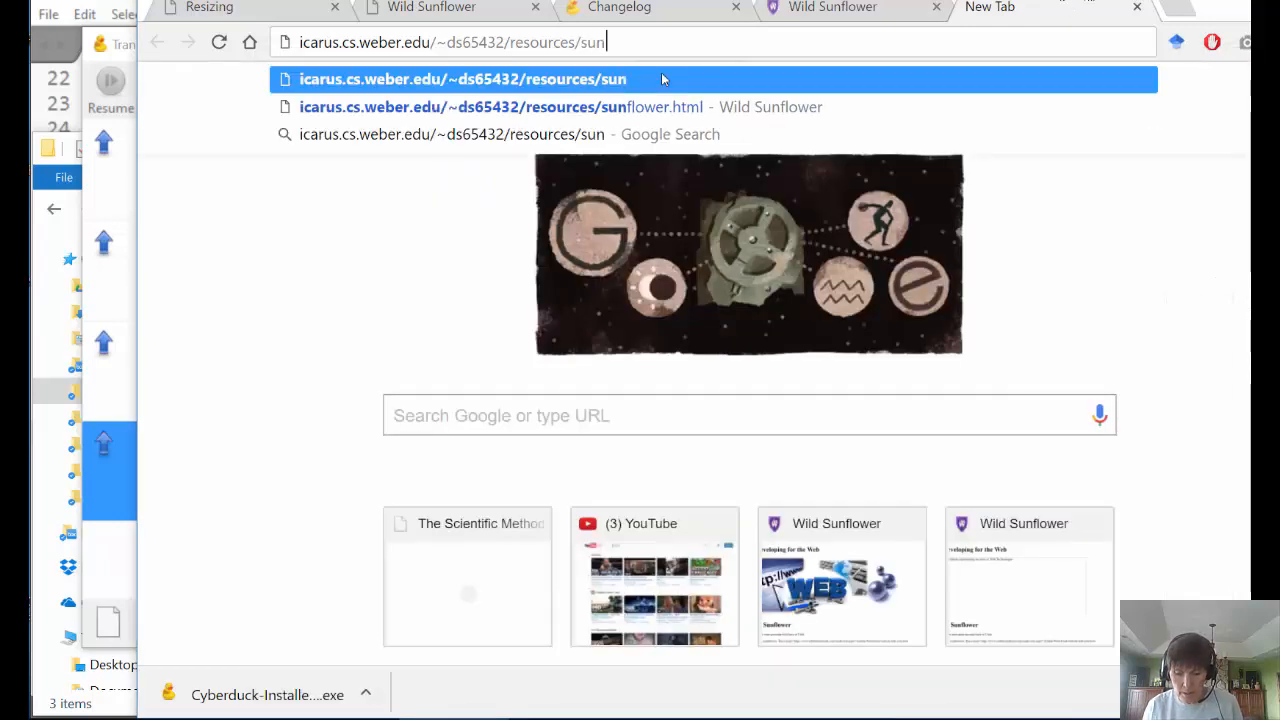
type("flower.html")
key("Return")
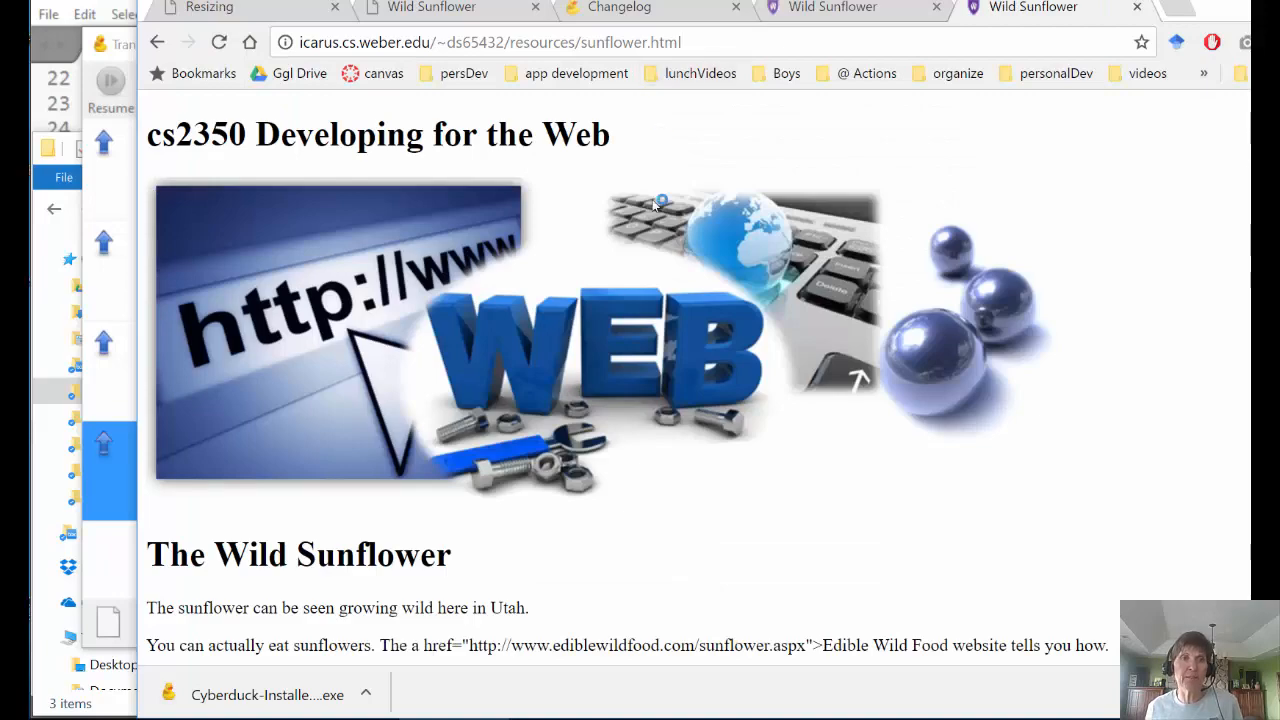
scroll(551, 317, "down", 12)
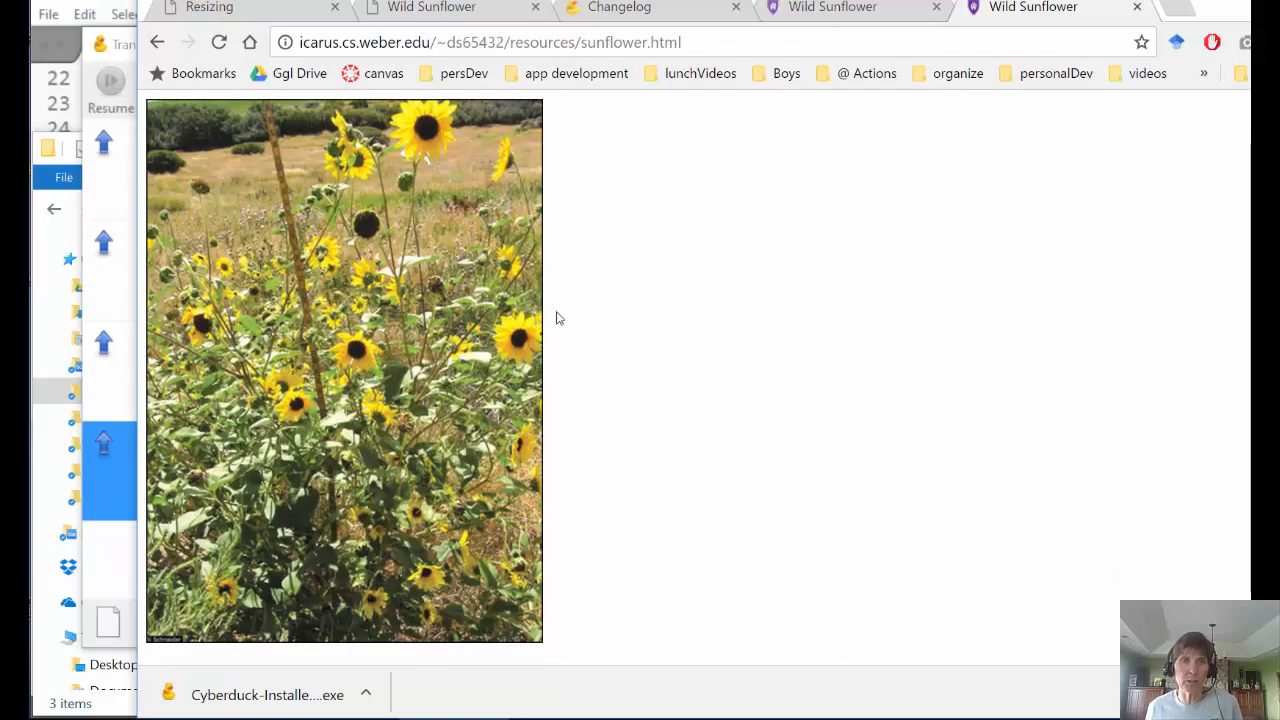
scroll(707, 312, "up", 12)
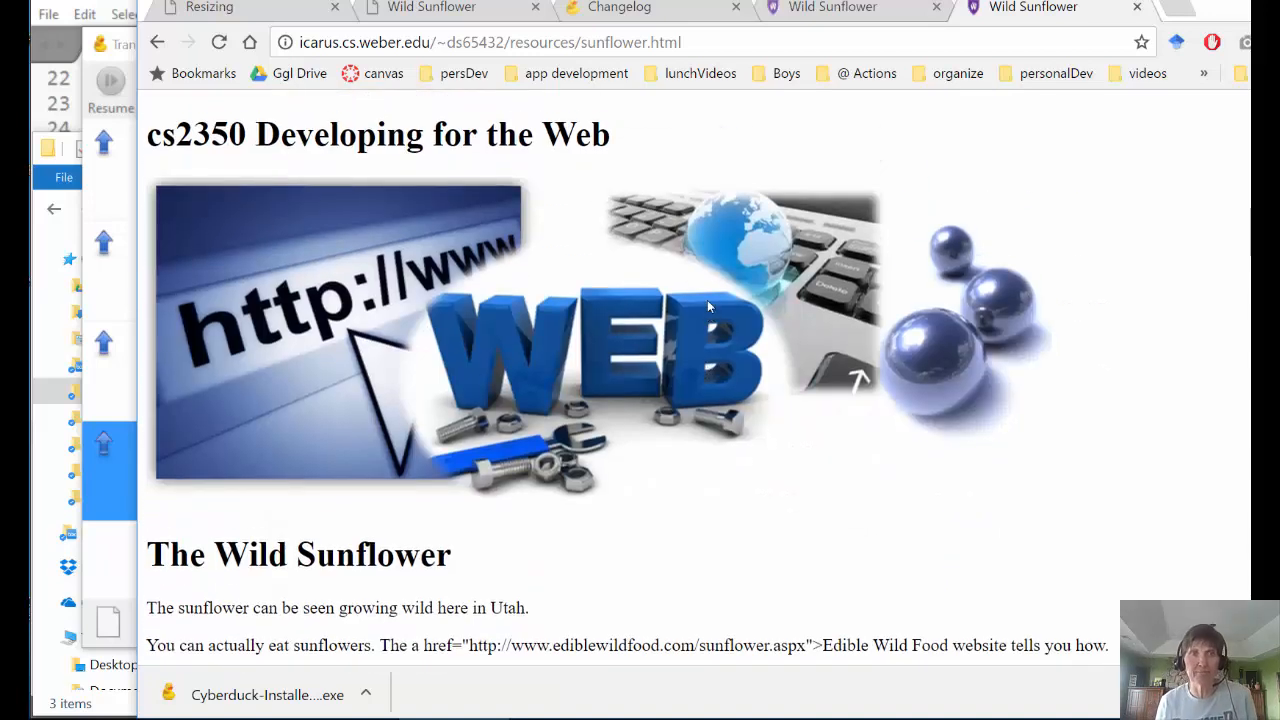